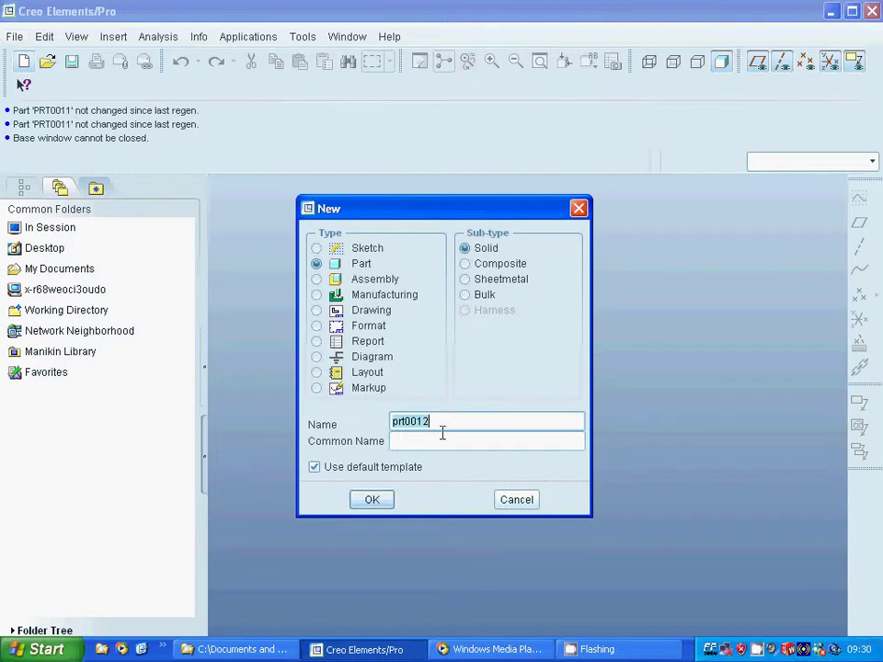
# Step: Create the solid part prt0012 from the default template and start an extrude sketch on the TOP plane
pyautogui.click(371, 499)
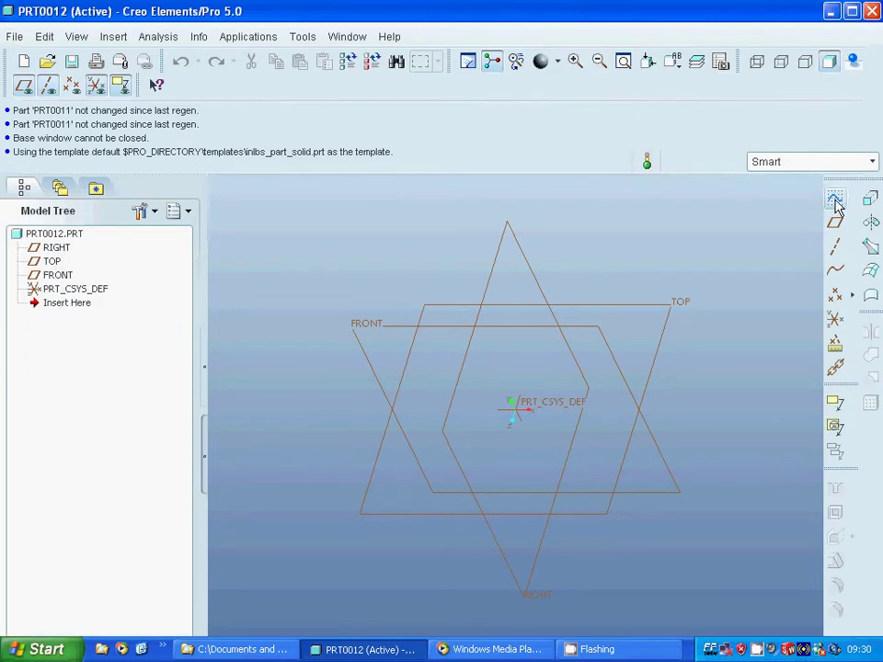
pyautogui.click(671, 315)
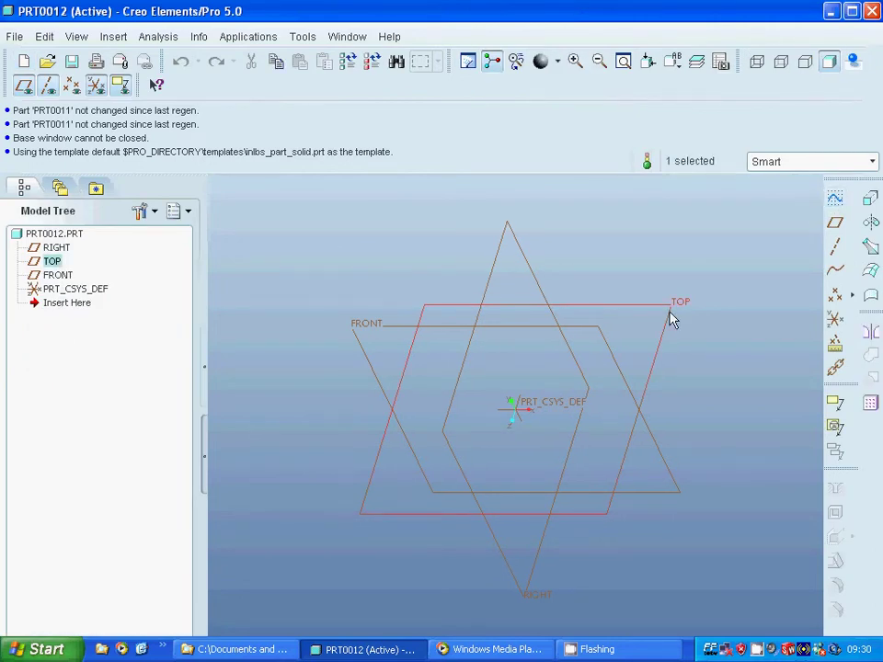
pyautogui.click(867, 206)
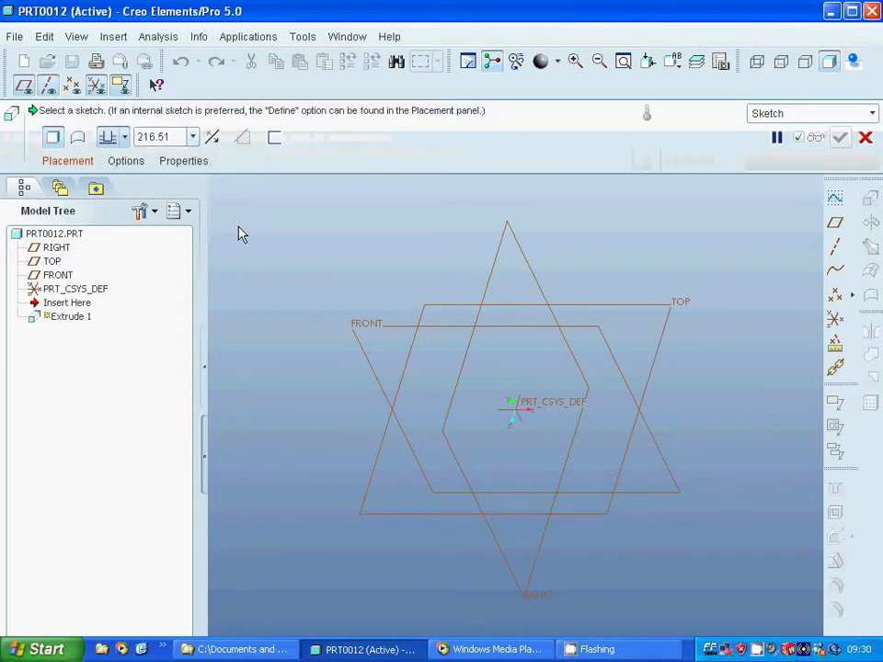
pyautogui.click(88, 165)
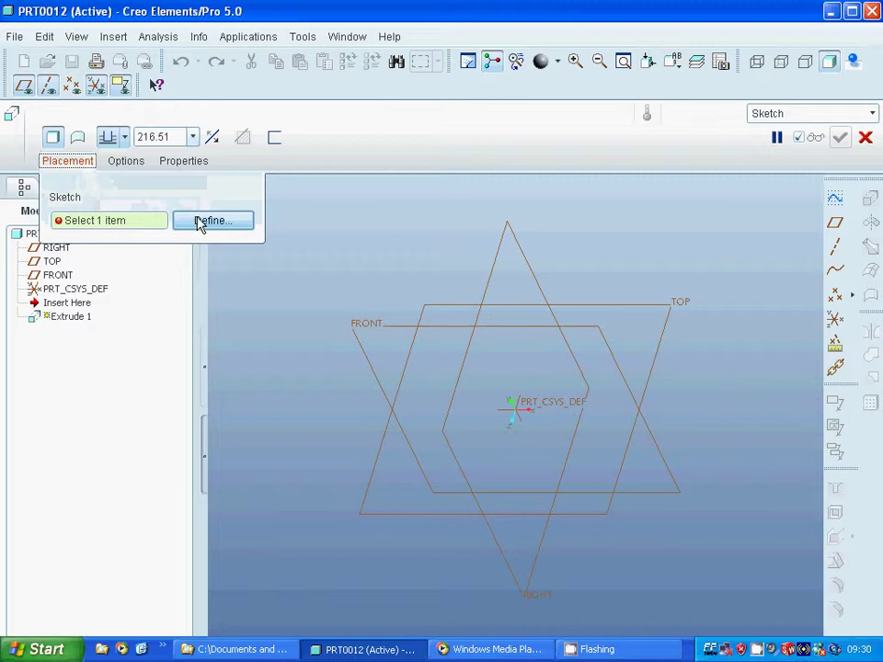
pyautogui.click(203, 220)
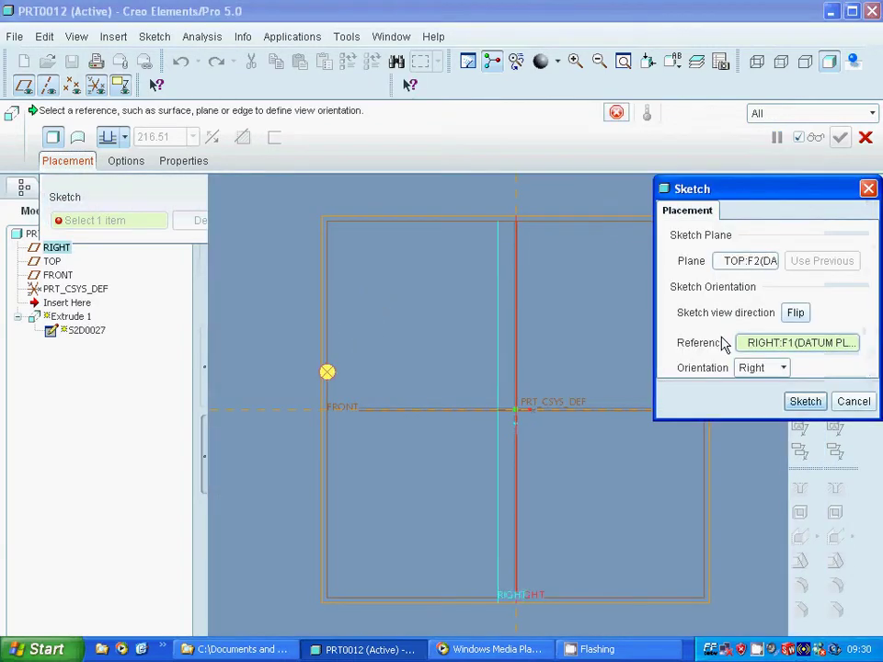
pyautogui.click(805, 401)
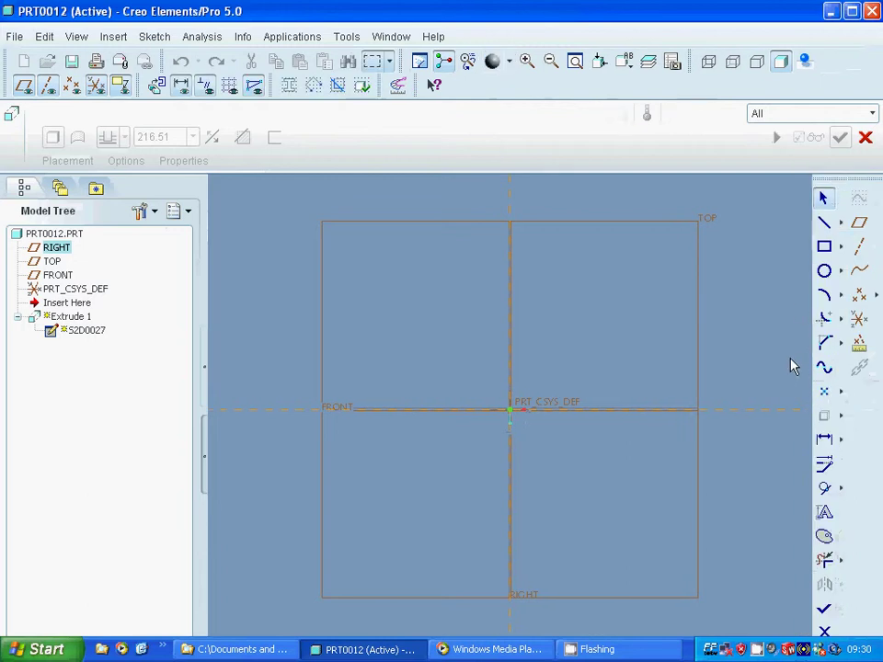
# Step: Sketch a circle centred on the origin, set its diameter to 50 and finish the sketch
pyautogui.click(824, 272)
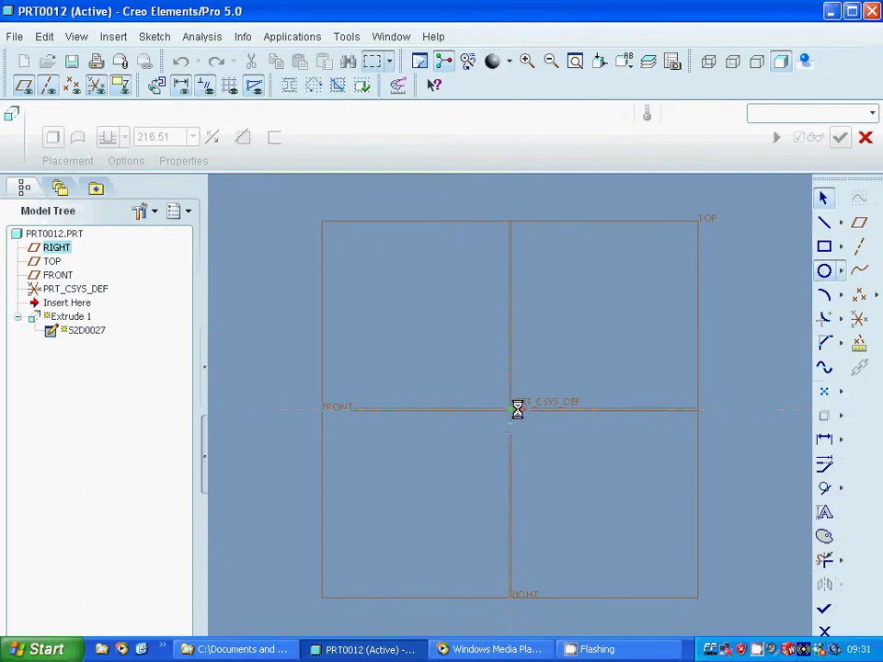
pyautogui.click(531, 436)
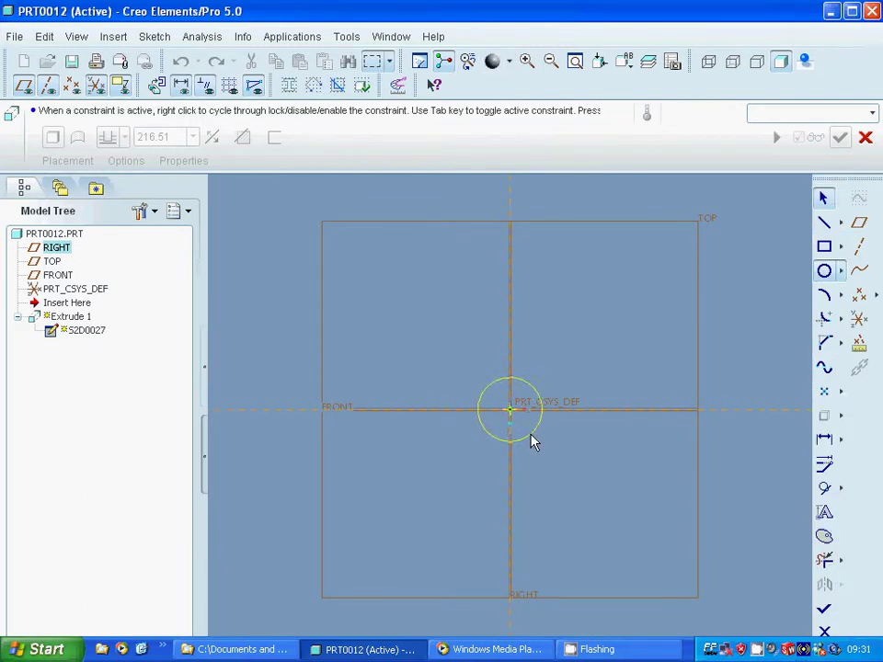
pyautogui.click(510, 409)
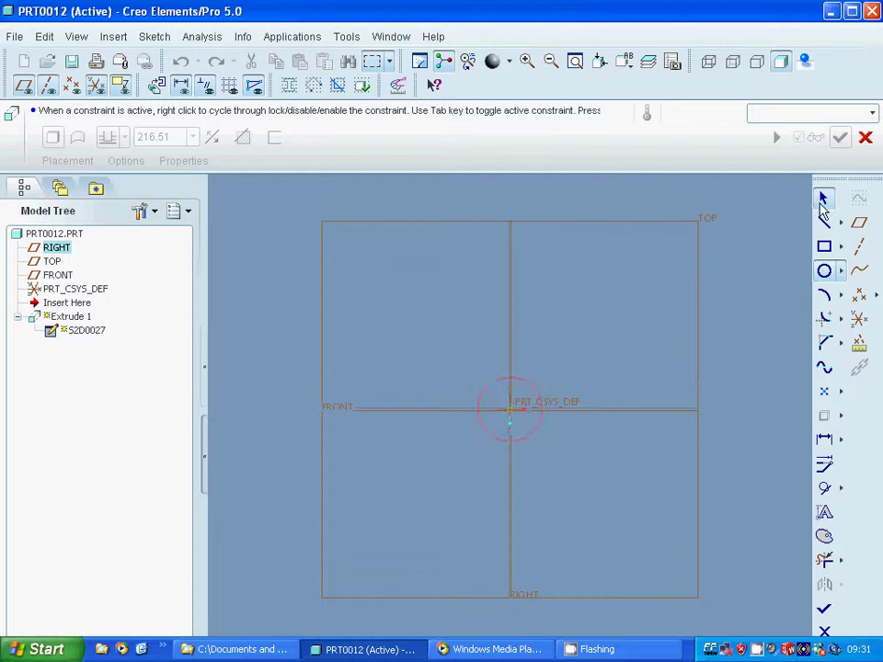
pyautogui.click(542, 409)
pyautogui.middleClick(460, 373)
pyautogui.doubleClick(457, 379)
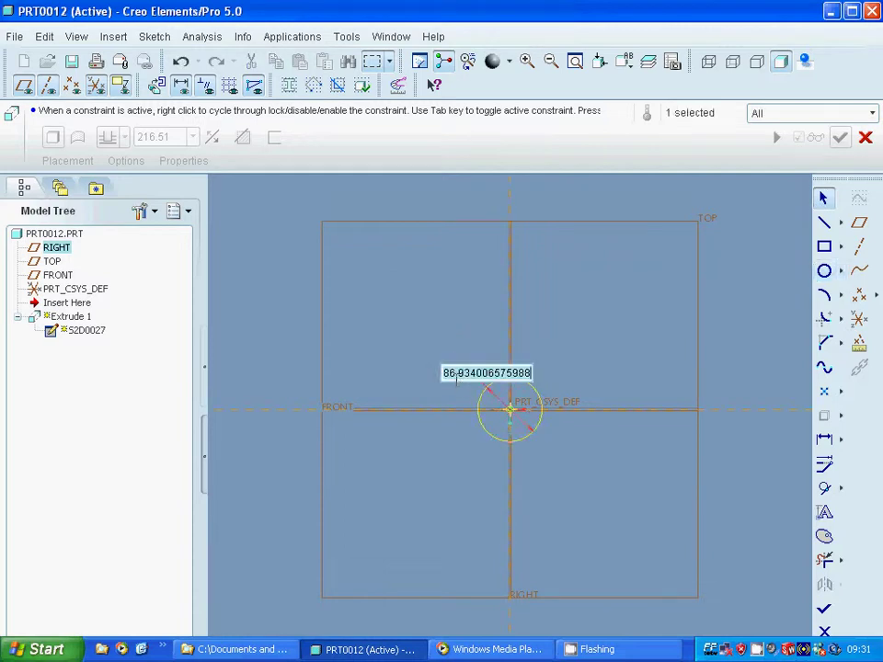
pyautogui.write('50')
pyautogui.press('Return')
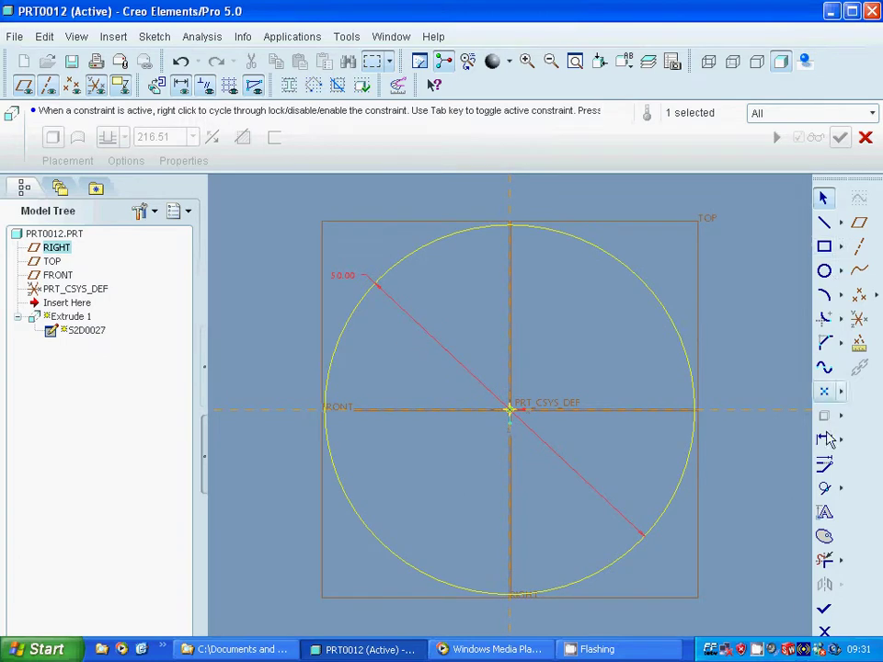
pyautogui.click(823, 611)
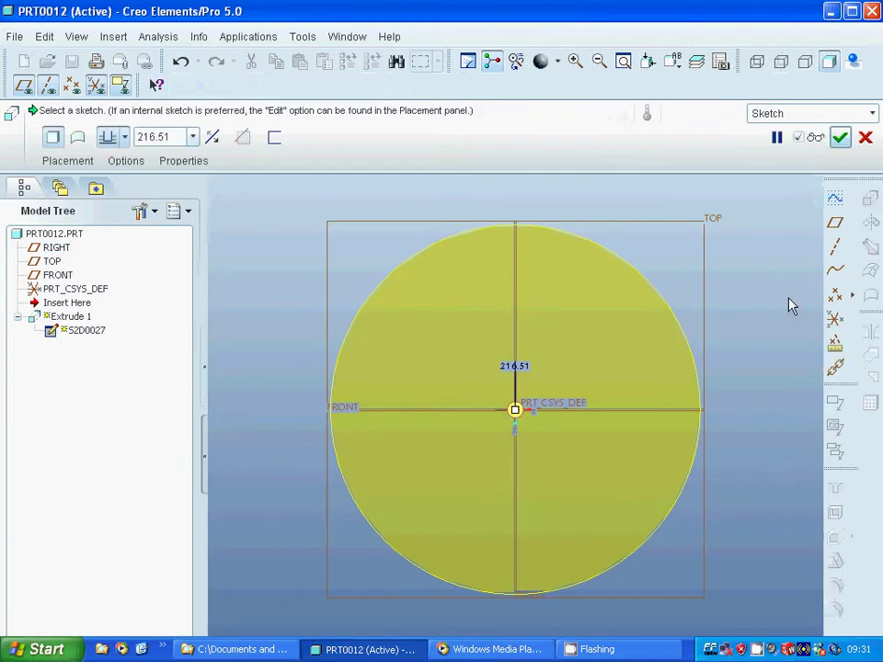
# Step: Extrude the circle to a depth of 100 as a solid cylinder
pyautogui.hotkey('ctrl', 'd')
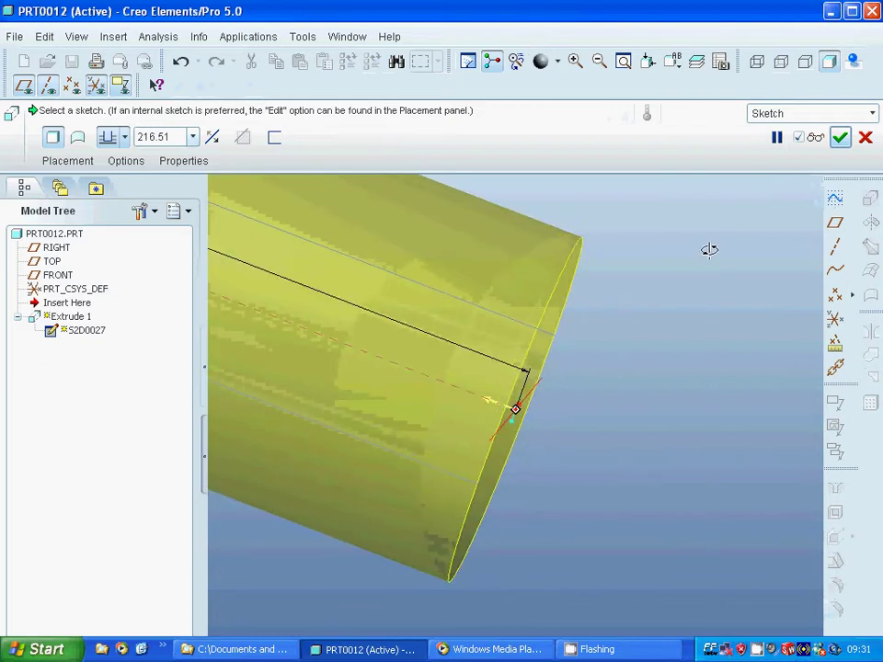
pyautogui.click(623, 61)
pyautogui.doubleClick(176, 137)
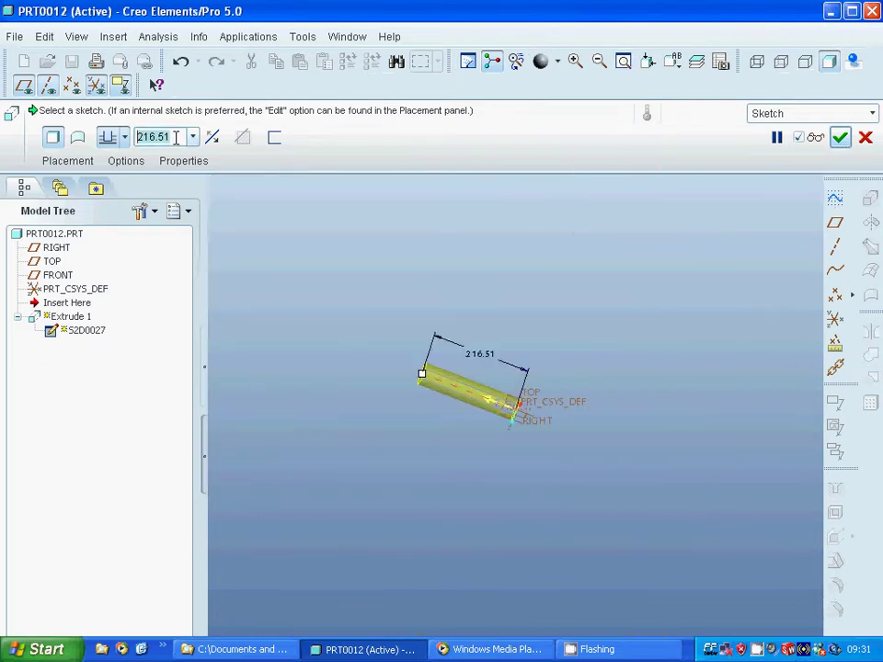
pyautogui.write('100')
pyautogui.press('Return')
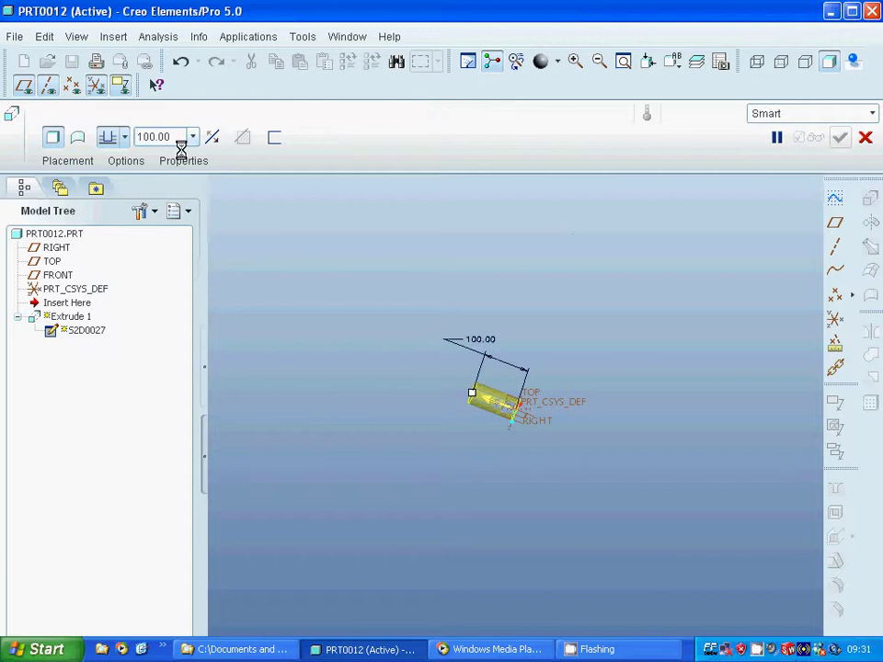
pyautogui.click(840, 138)
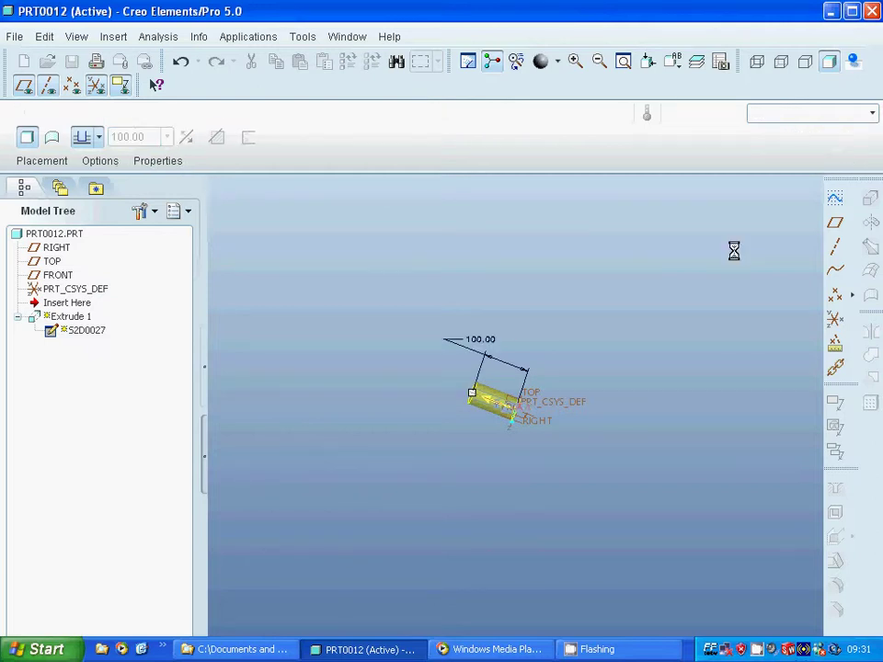
# Step: Start a round with radius 50 on both halves of the circular edge at the cylinder's end opposite the TOP plane
pyautogui.scroll(-8, 499, 373)
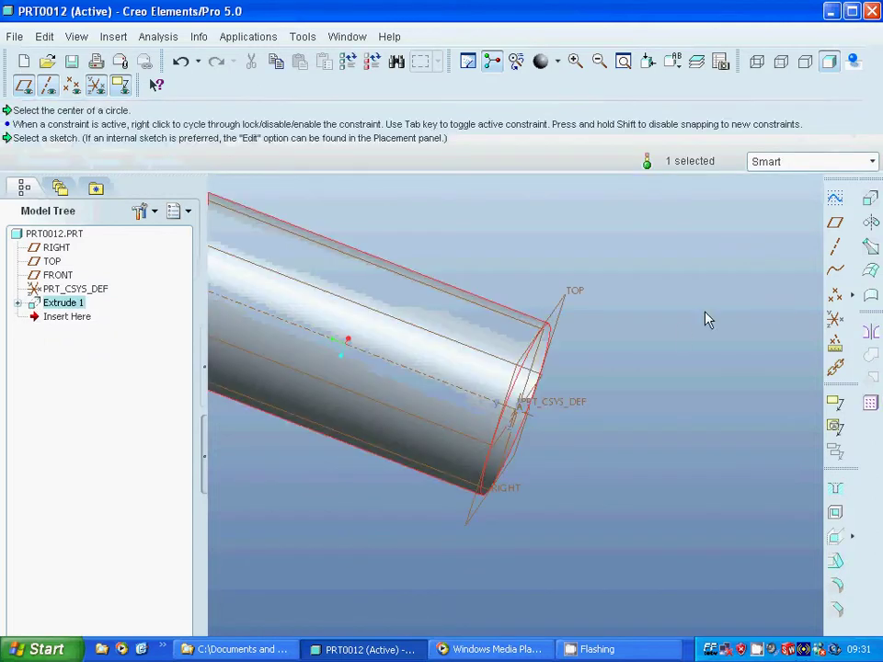
pyautogui.moveTo(640, 351); pyautogui.dragTo(722, 345, button='middle')
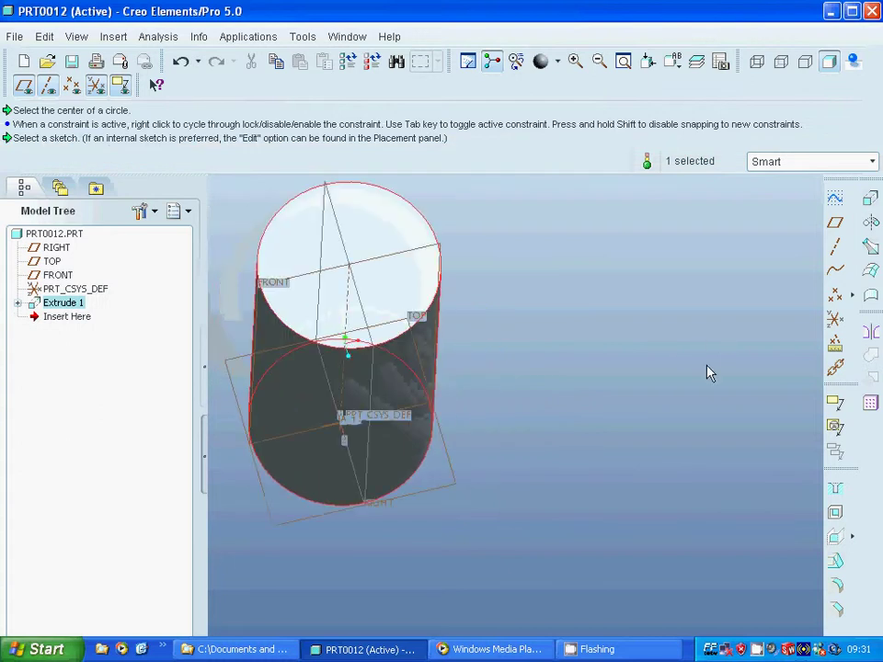
pyautogui.click(550, 379)
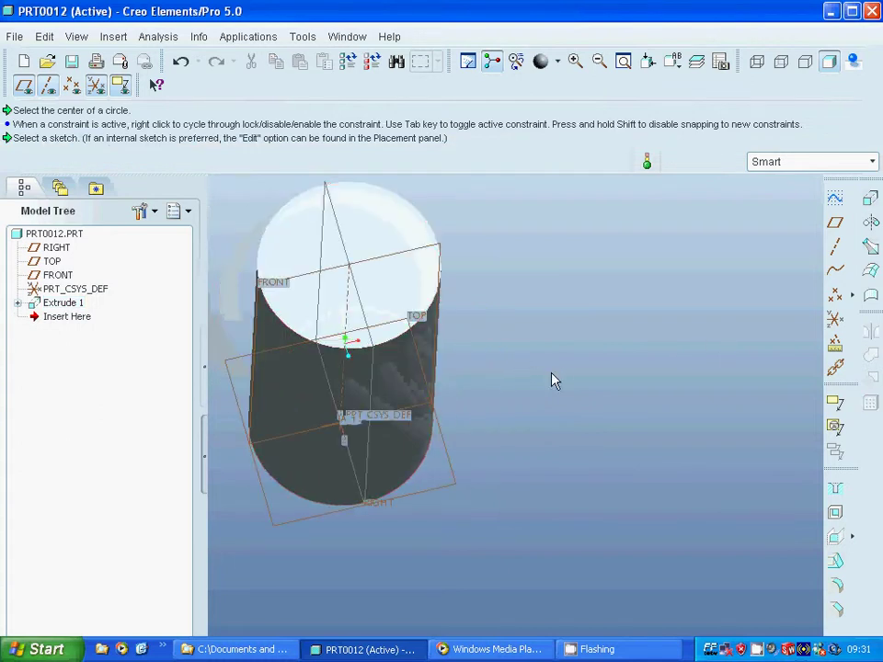
pyautogui.click(837, 589)
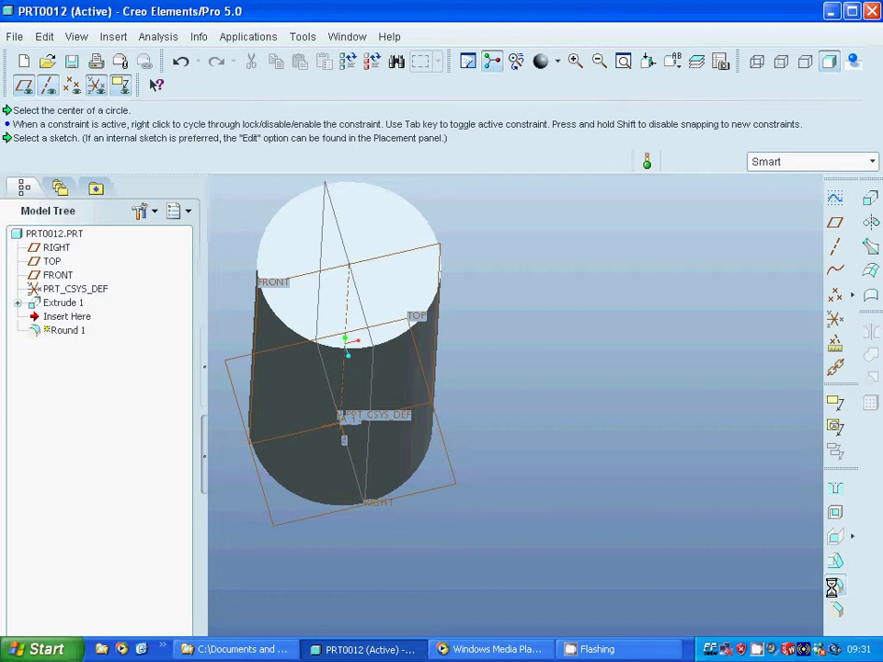
pyautogui.click(431, 310)
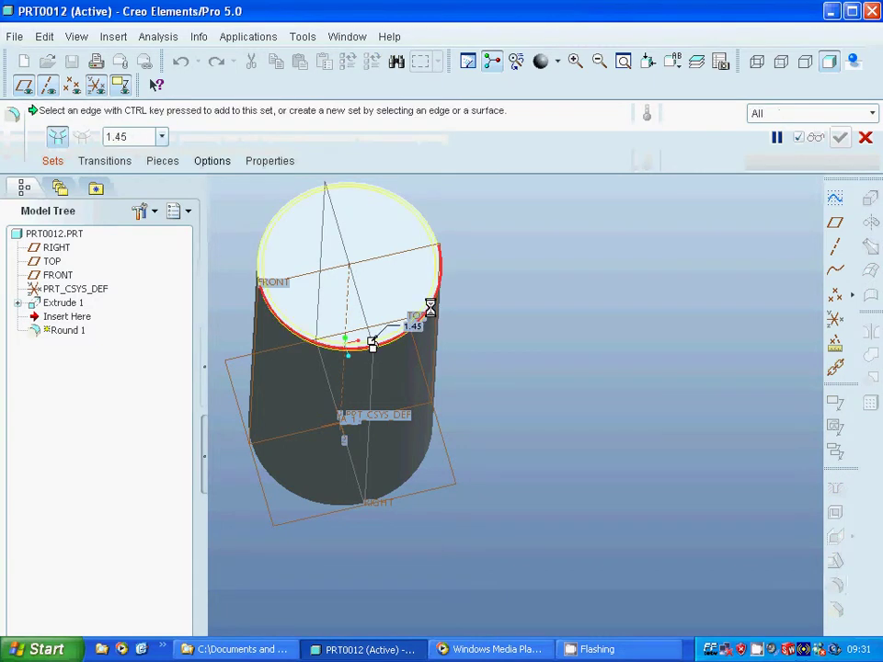
pyautogui.doubleClick(140, 135)
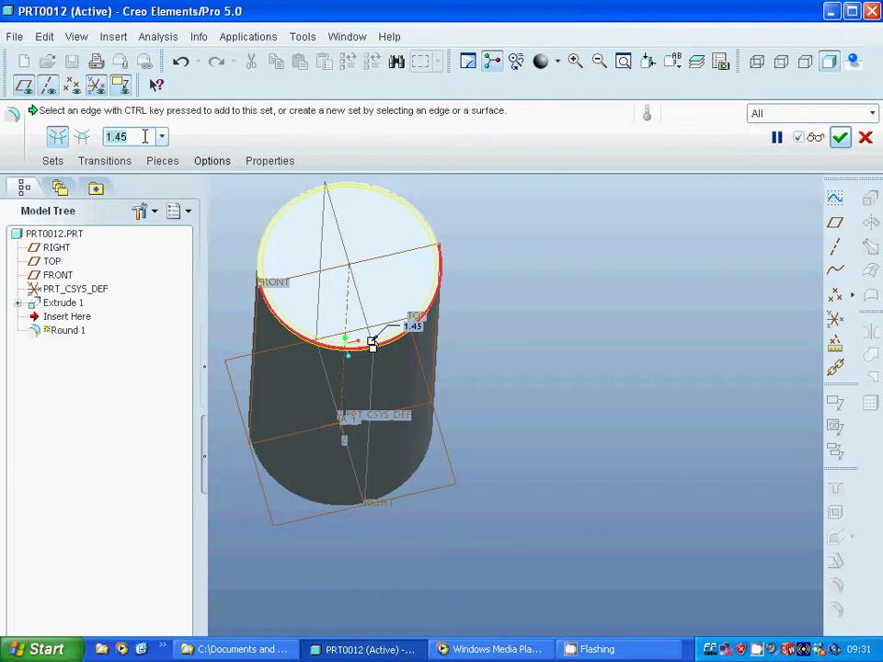
pyautogui.write('50')
pyautogui.press('Return')
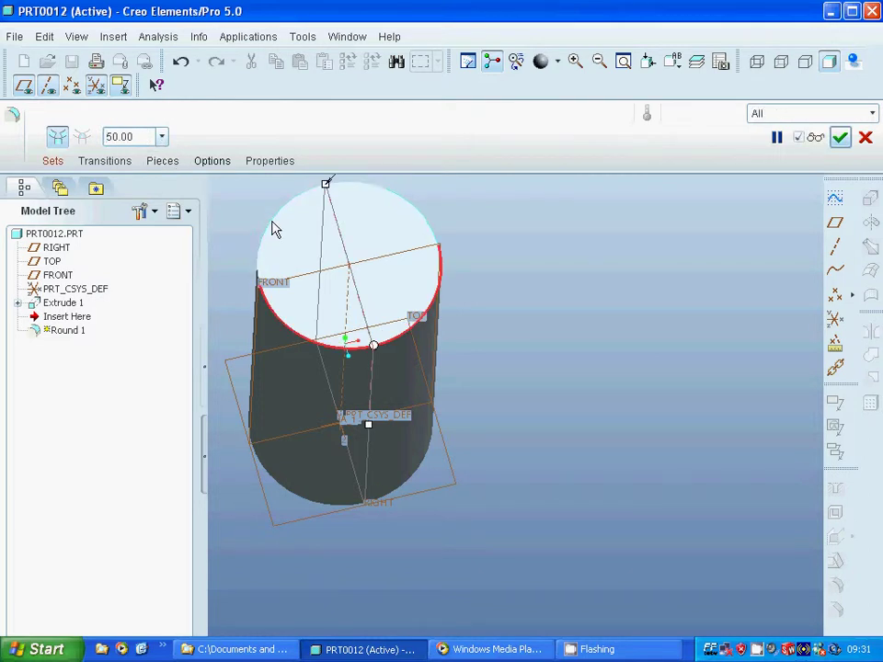
pyautogui.keyDown('ctrl'); pyautogui.click(273, 227); pyautogui.keyUp('ctrl')
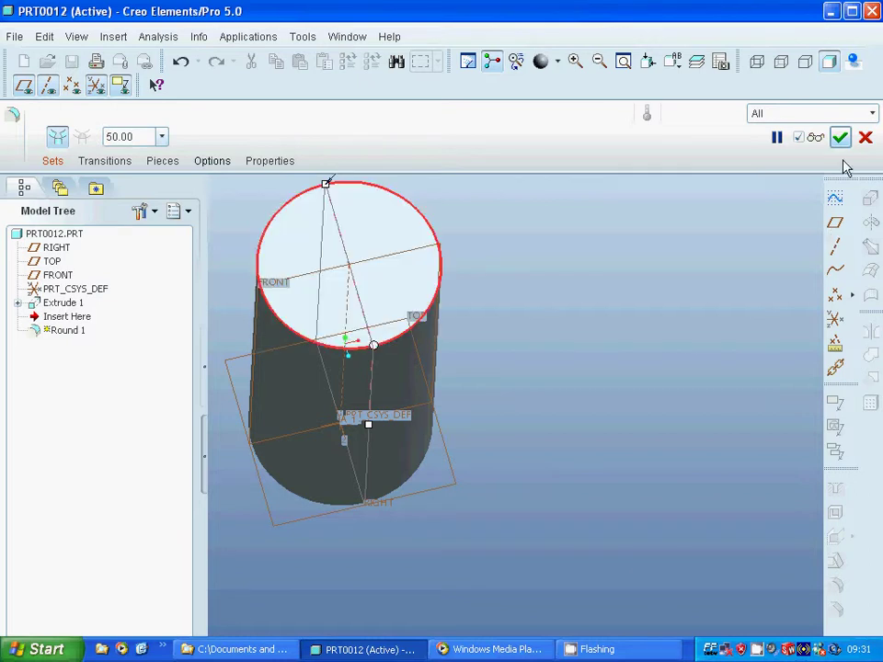
# Step: Preview the round with the 50 radius, cancel the troubleshooter and resume defining the round
pyautogui.click(815, 139)
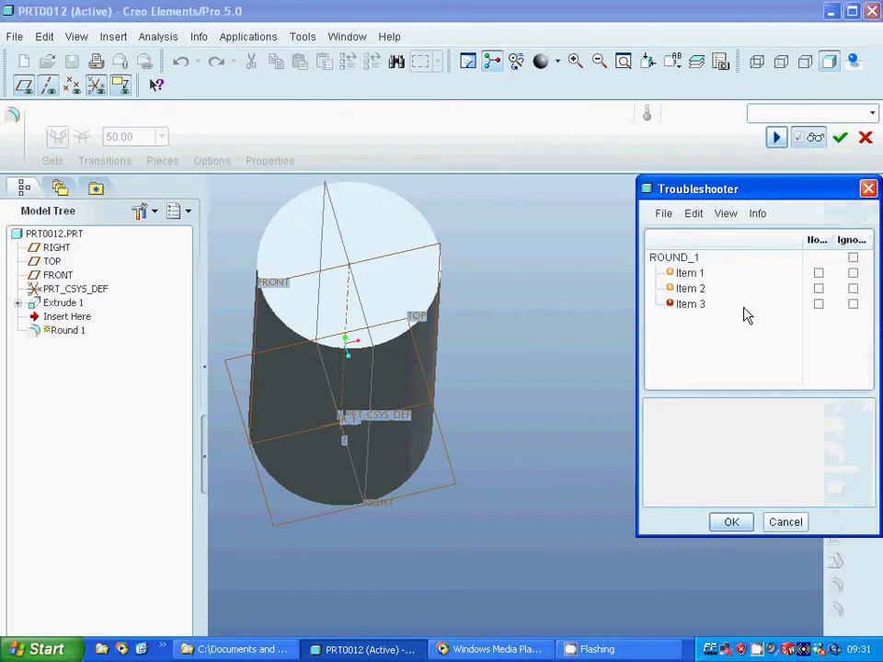
pyautogui.click(788, 523)
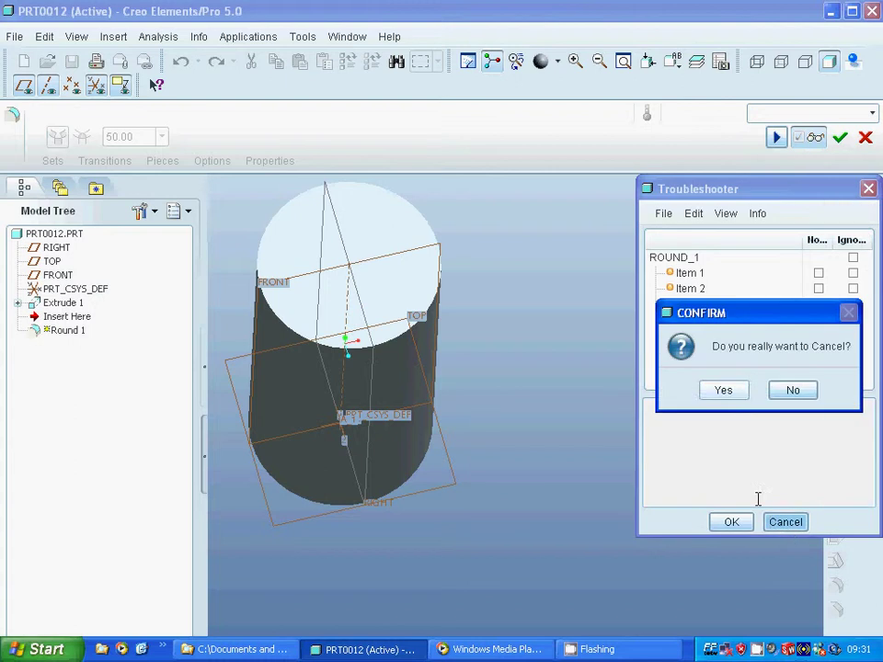
pyautogui.click(723, 391)
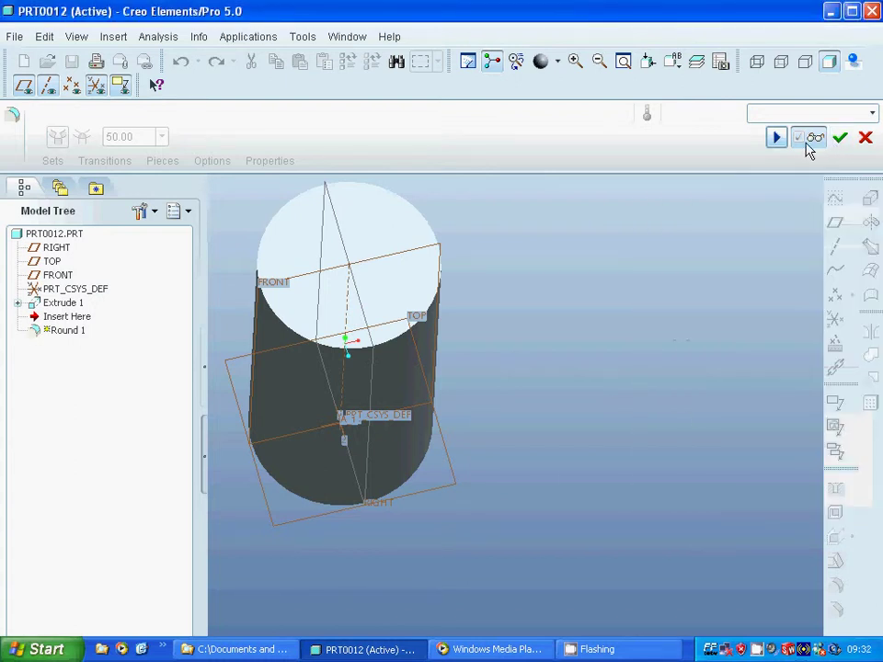
pyautogui.click(776, 137)
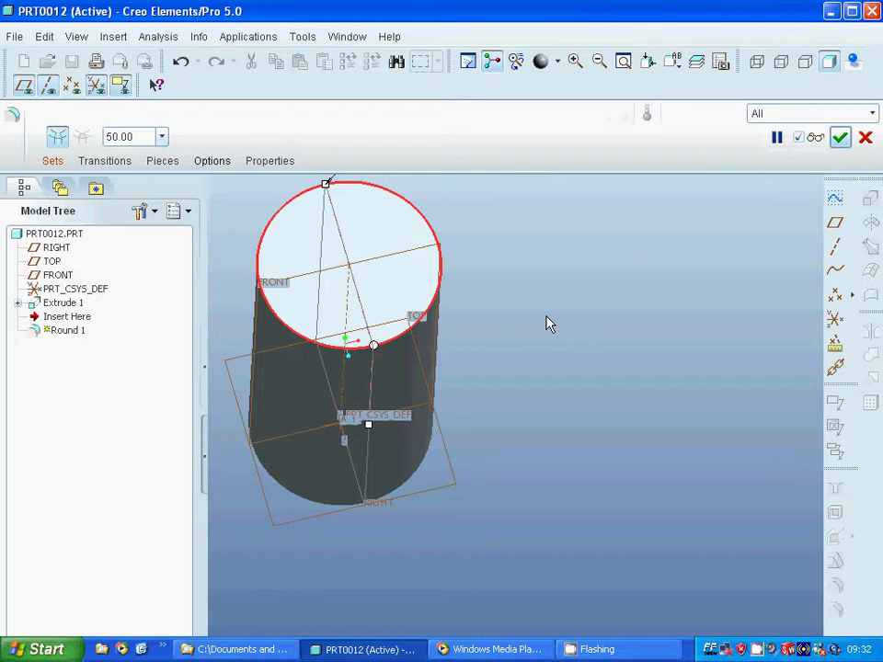
# Step: Set the round's radius to 25, preview it and complete the feature
pyautogui.moveTo(547, 321); pyautogui.dragTo(474, 300, button='middle')
pyautogui.click(140, 137)
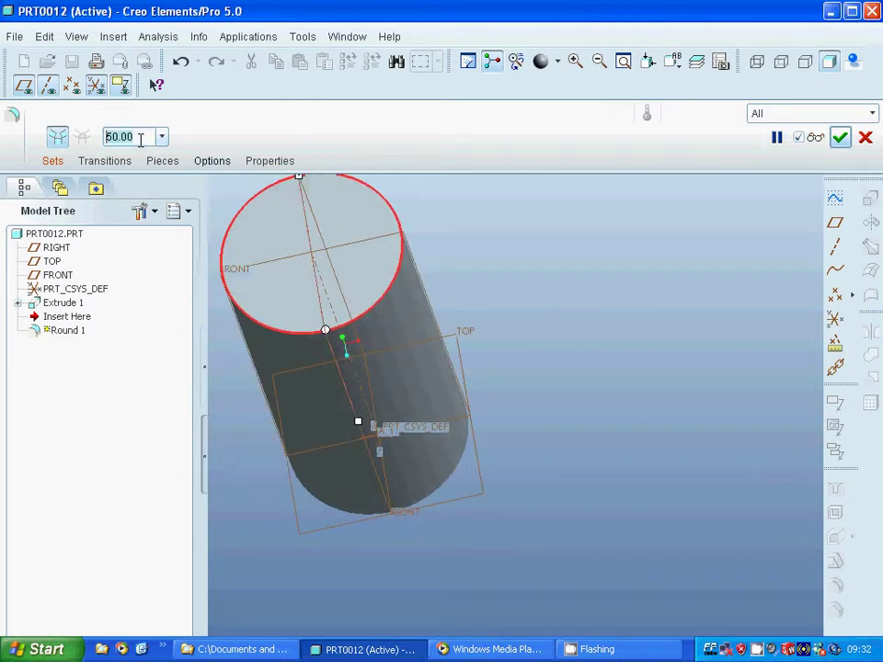
pyautogui.write('25')
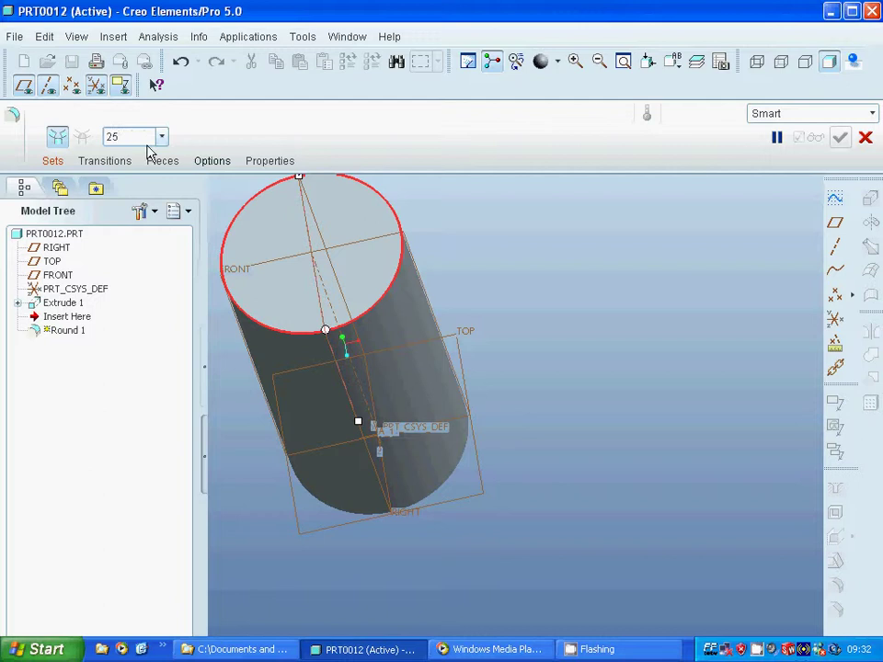
pyautogui.press('Return')
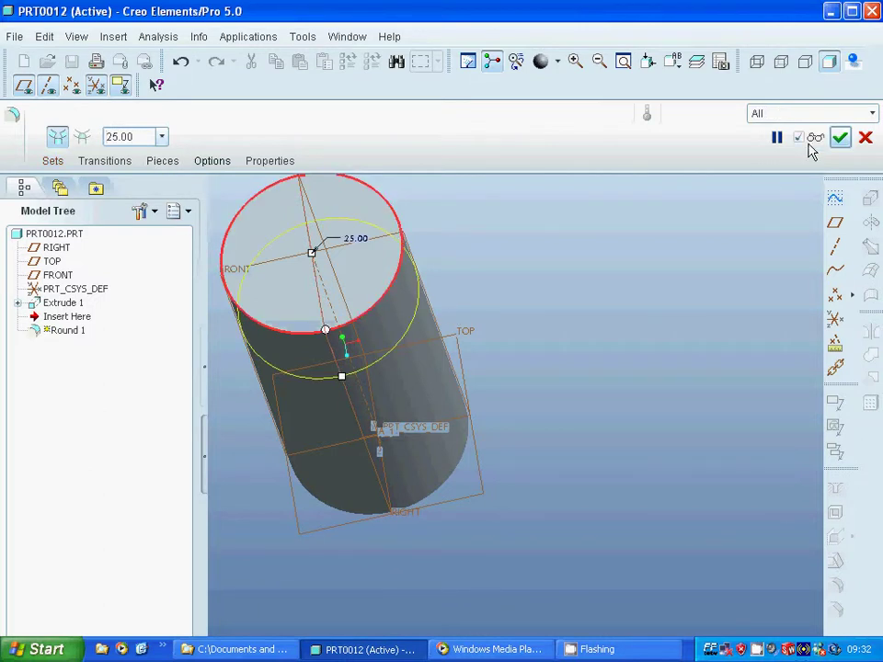
pyautogui.click(811, 145)
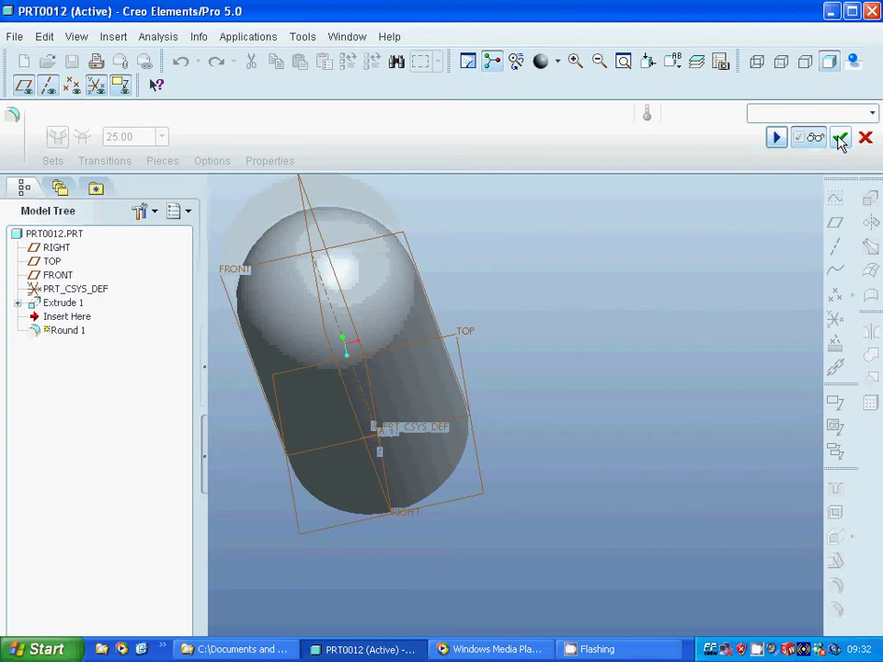
pyautogui.click(841, 138)
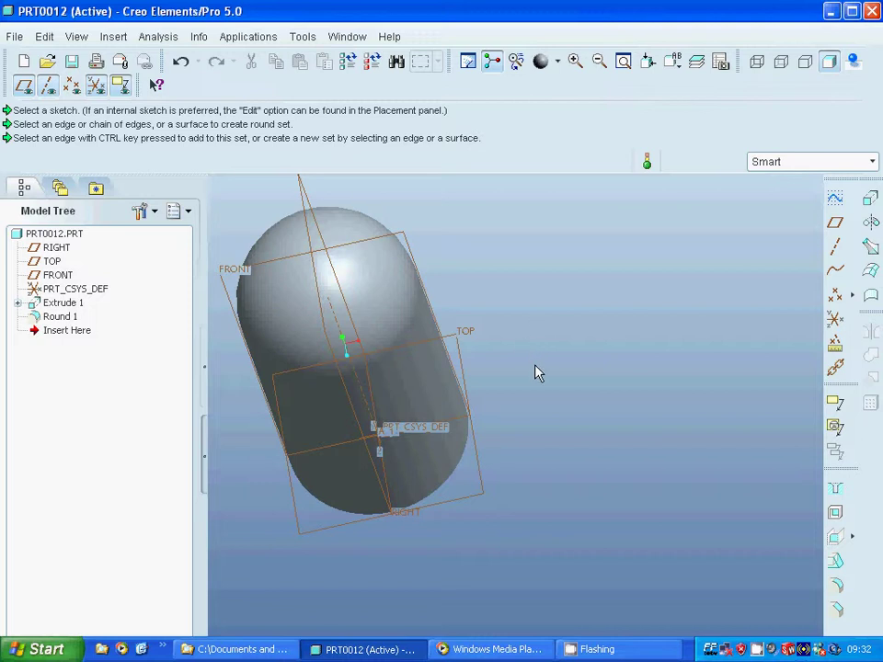
# Step: Start a helical sweep protrusion with constant pitch, through axis and right-handed attributes
pyautogui.click(116, 40)
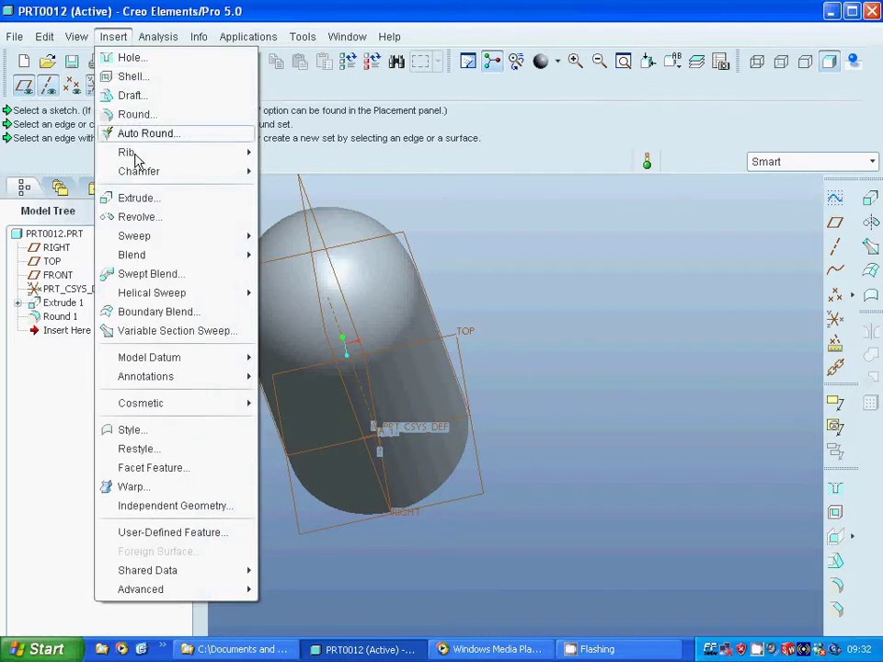
pyautogui.moveTo(216, 295)
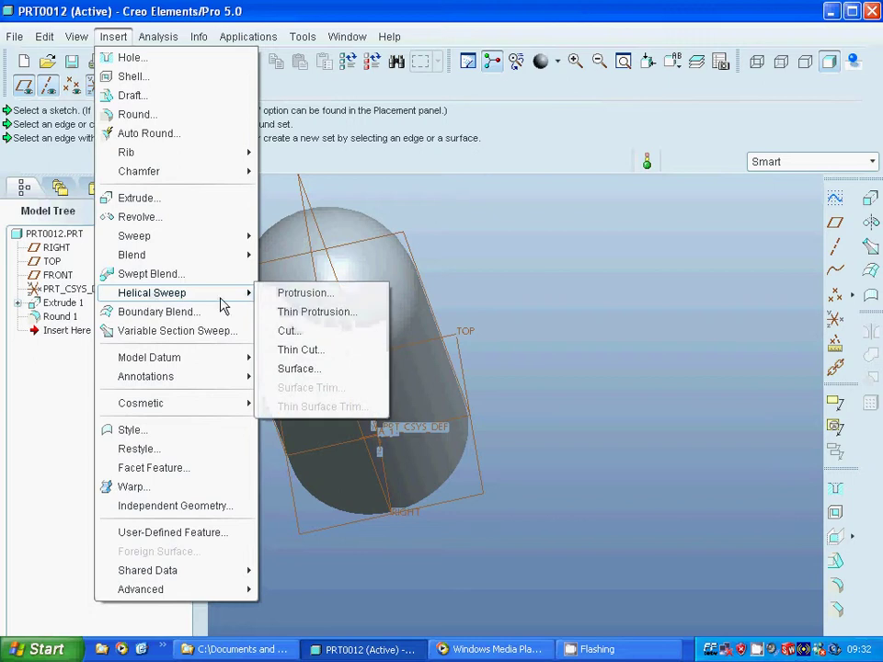
pyautogui.click(297, 301)
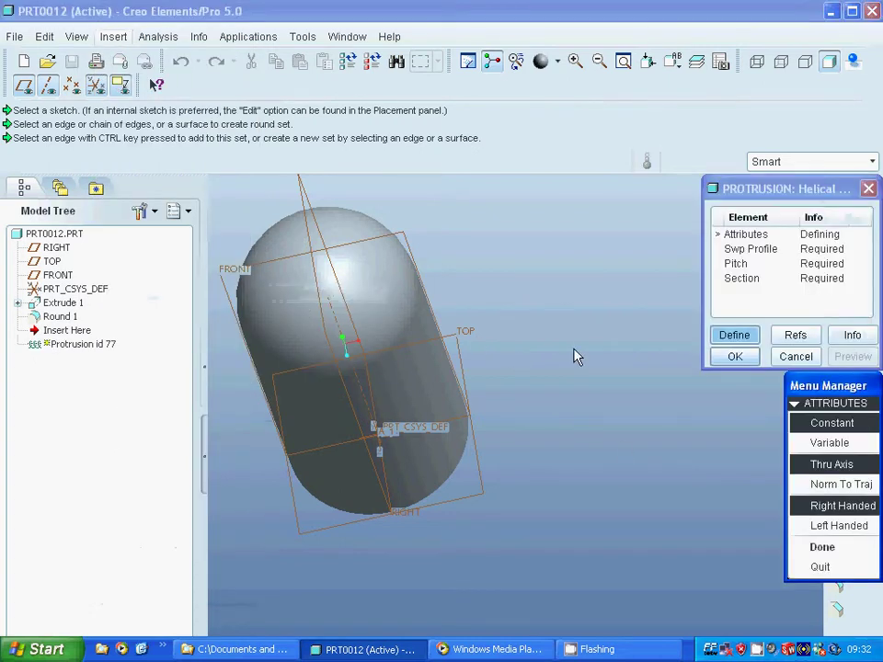
pyautogui.click(834, 511)
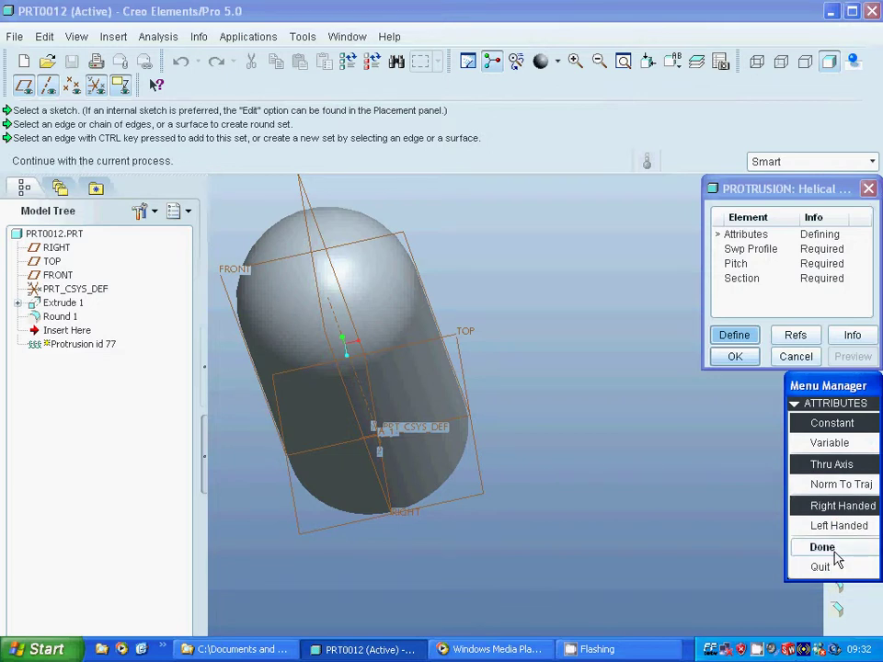
pyautogui.click(834, 552)
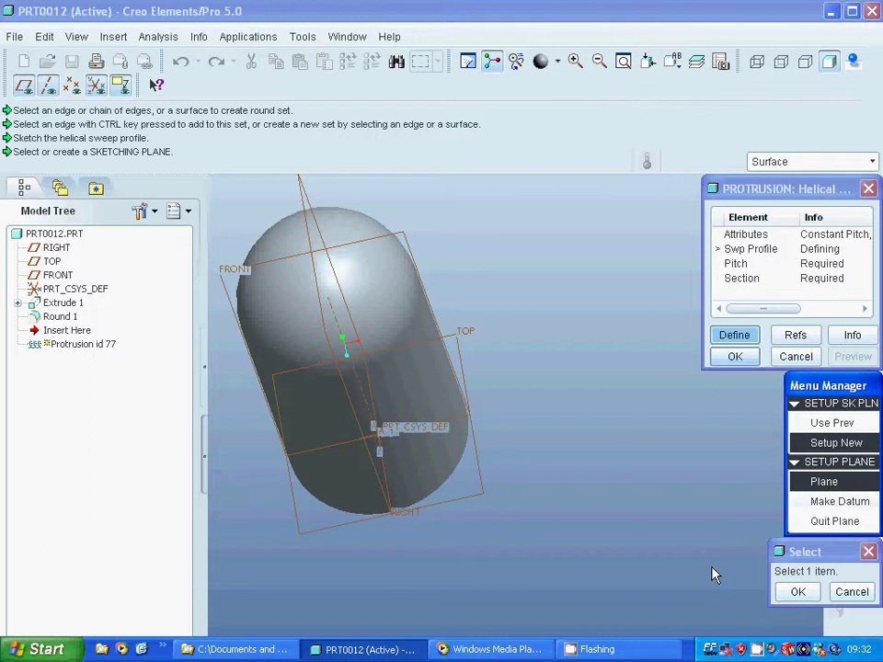
# Step: Set the FRONT plane as the sweep profile's sketching plane, accepting the viewing direction and the default orientation
pyautogui.click(224, 274)
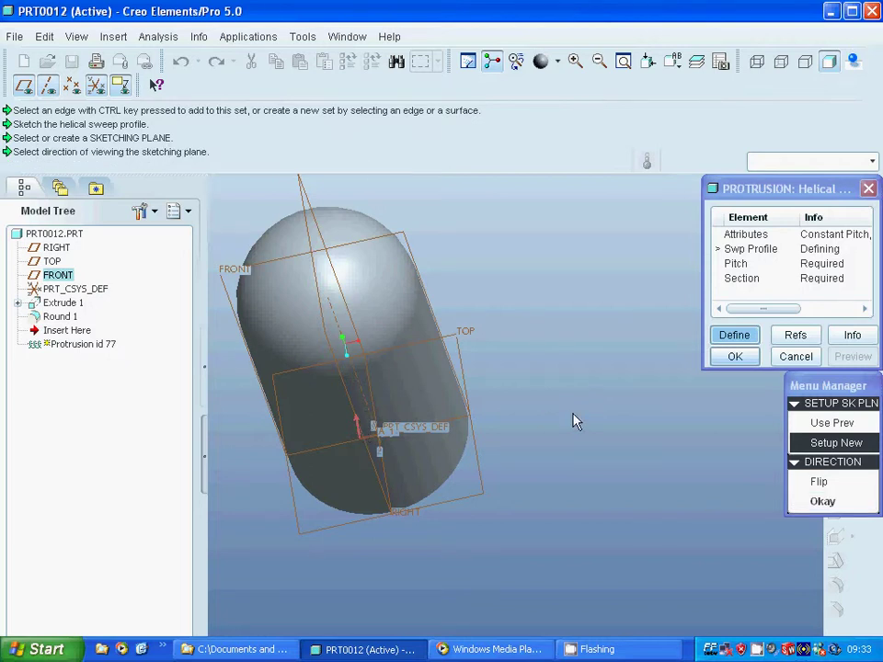
pyautogui.moveTo(574, 422); pyautogui.dragTo(451, 441, button='middle')
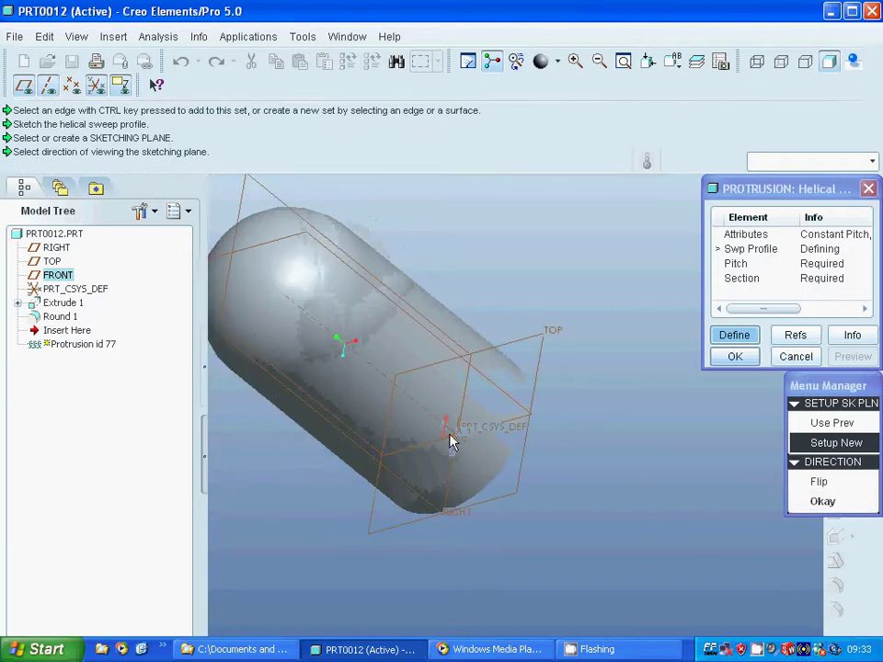
pyautogui.click(820, 501)
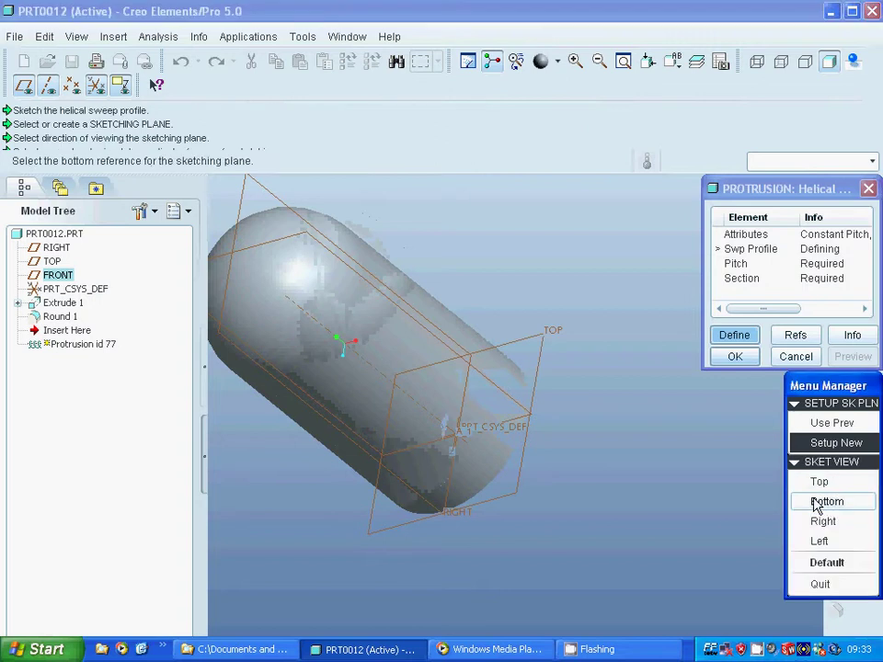
pyautogui.click(831, 564)
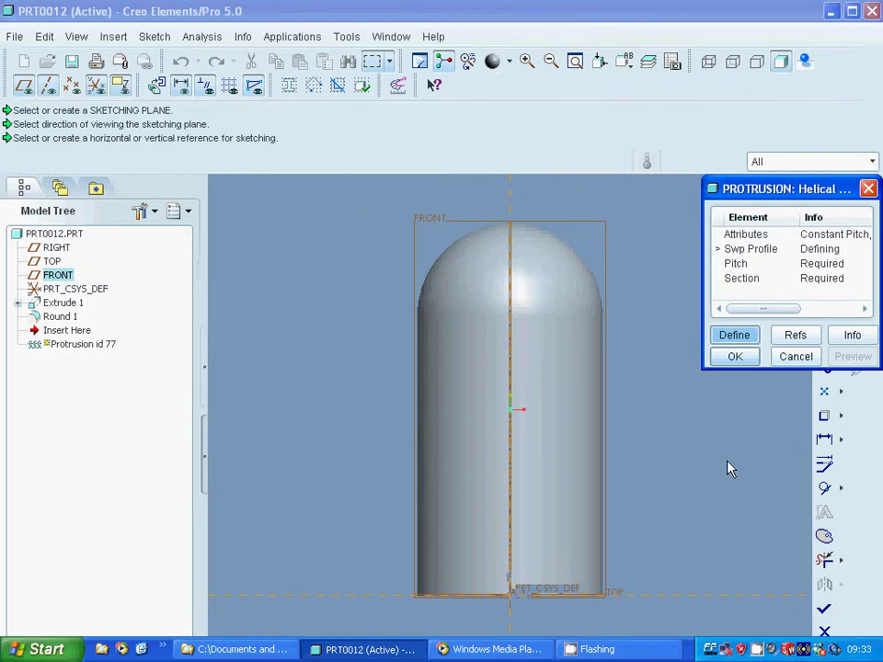
# Step: Sketch a vertical centerline along the cylinder's axis, starting at the origin, as the sweep's axis of revolution
pyautogui.moveTo(803, 192); pyautogui.dragTo(691, 112)
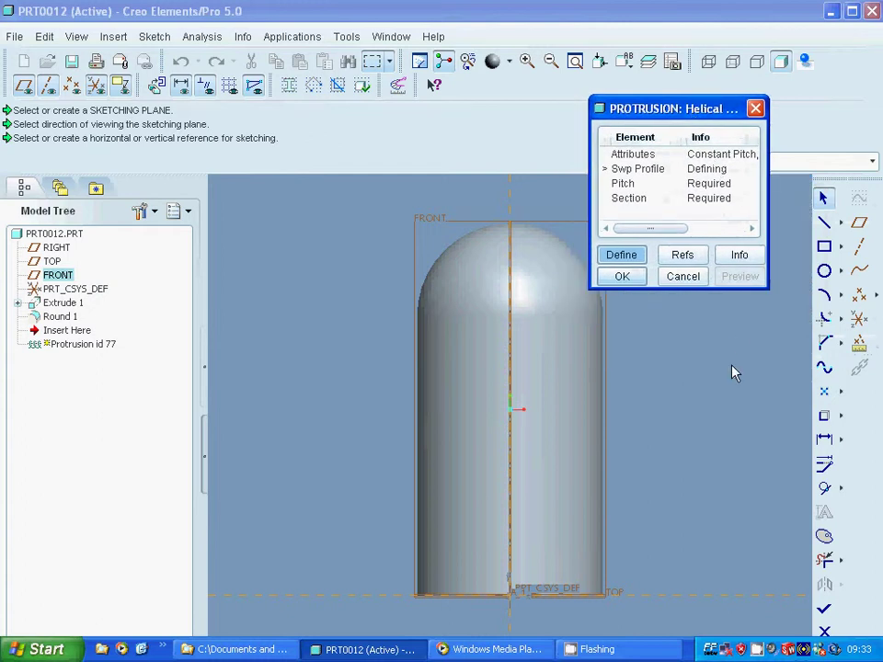
pyautogui.click(838, 224)
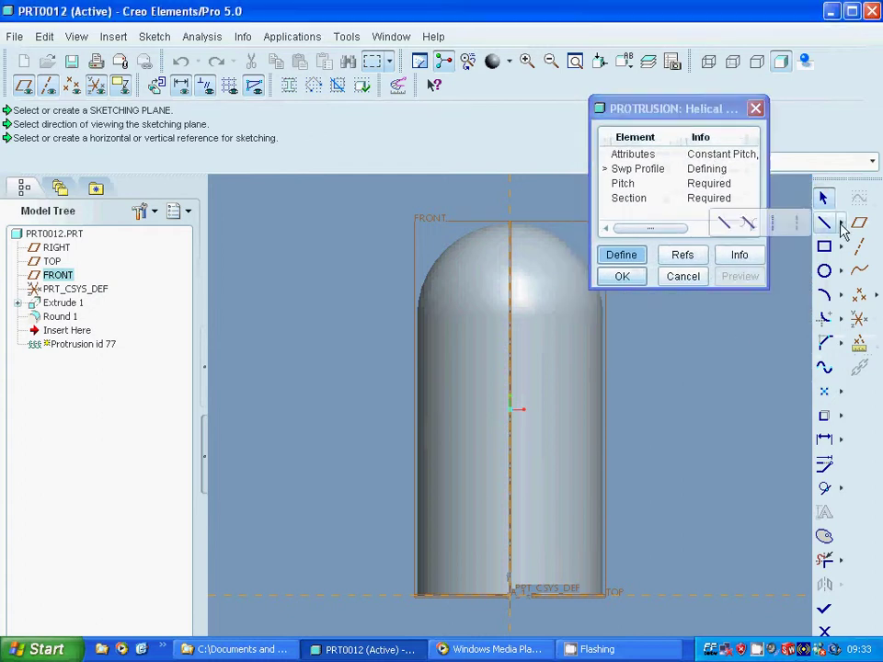
pyautogui.click(774, 226)
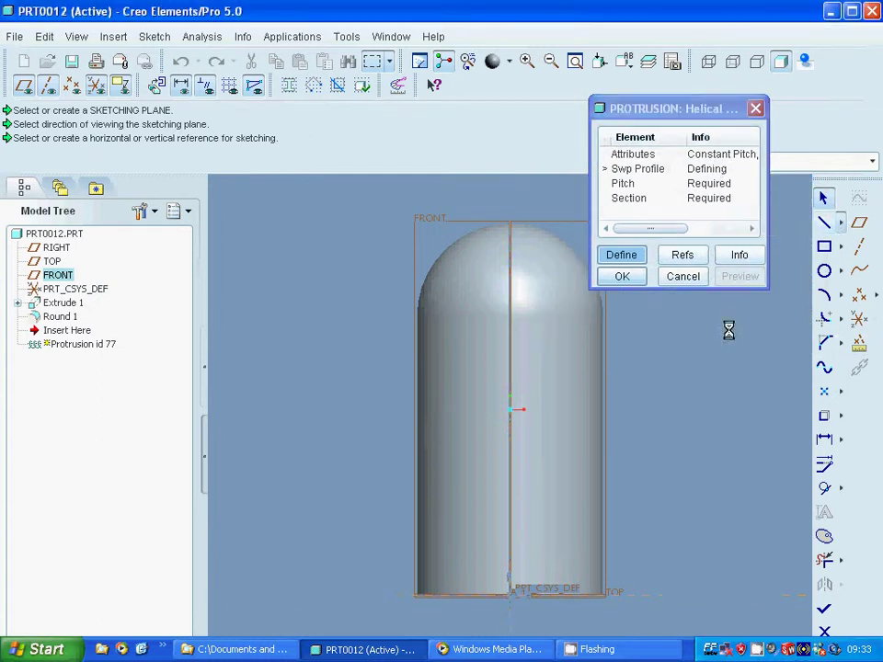
pyautogui.click(513, 604)
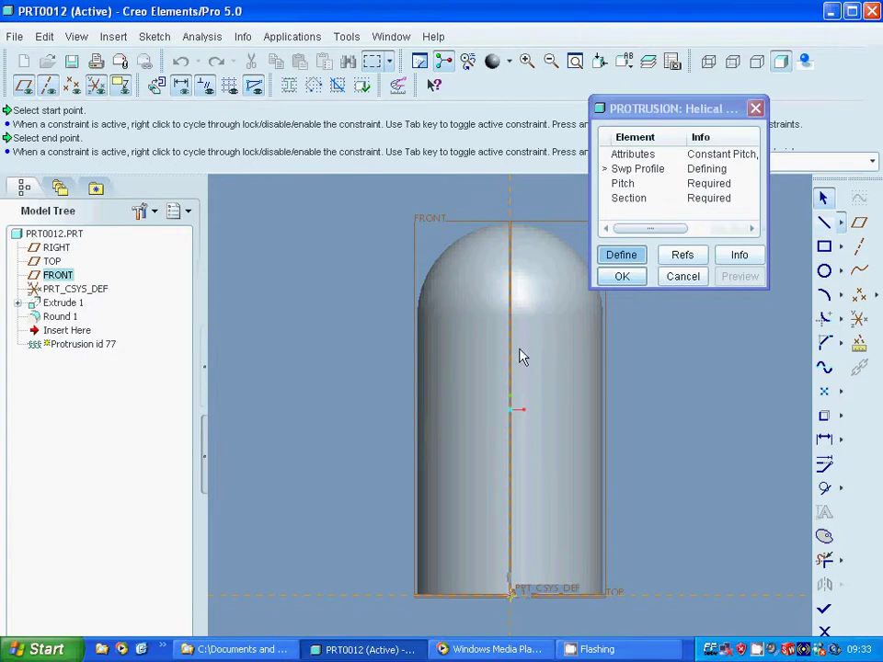
pyautogui.click(543, 223)
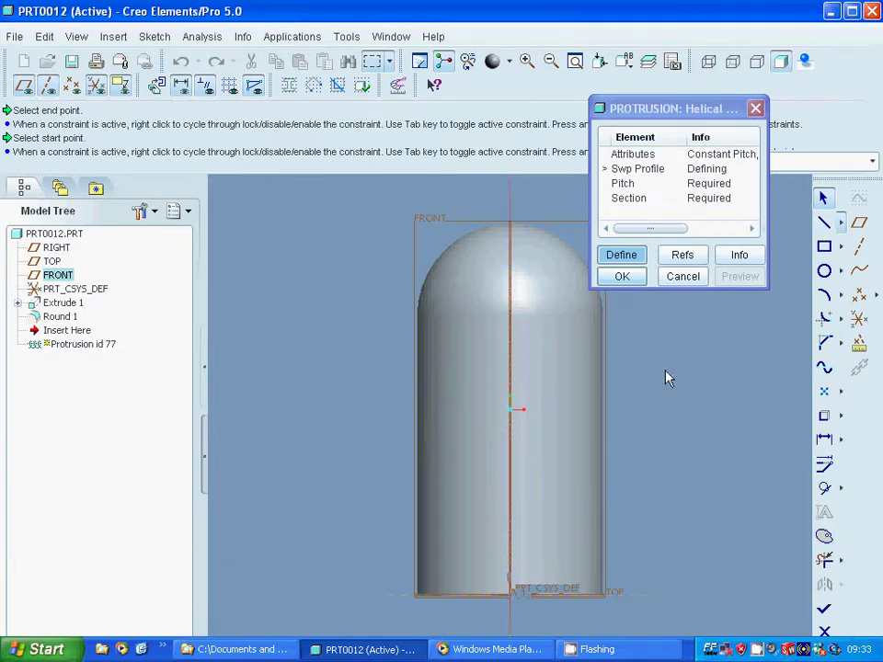
pyautogui.middleClick(747, 369)
pyautogui.middleClick(658, 346)
# Step: Project the cylinder's straight side edge on the RIGHT plane's positive side into the sweep profile sketch as a single edge
pyautogui.click(825, 223)
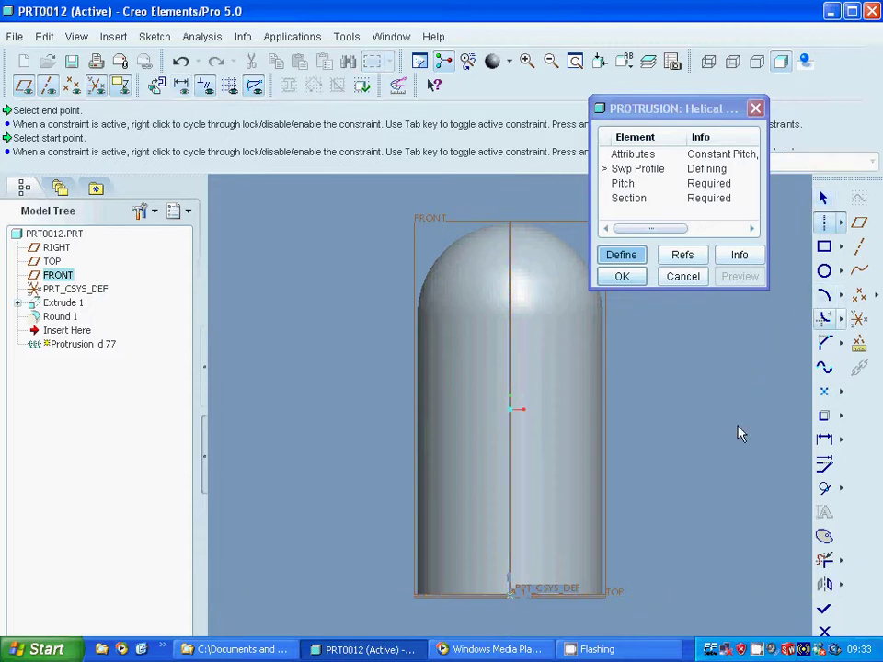
pyautogui.click(825, 418)
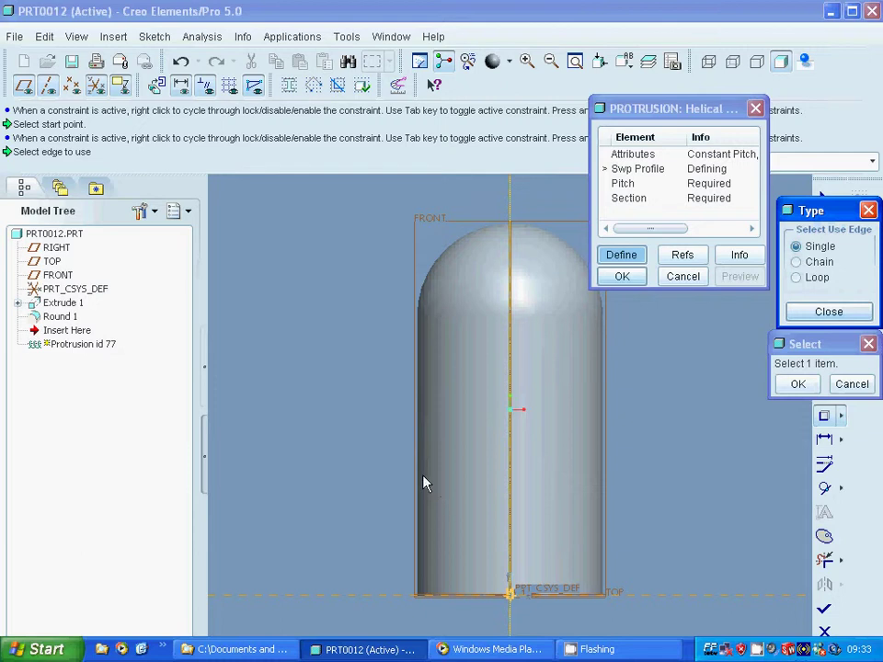
pyautogui.click(604, 487)
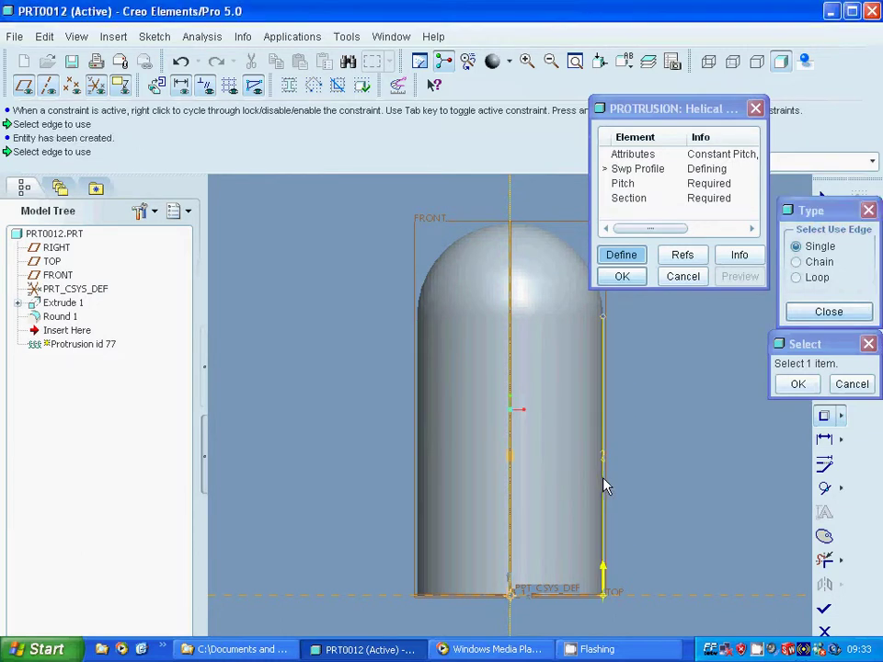
pyautogui.click(810, 312)
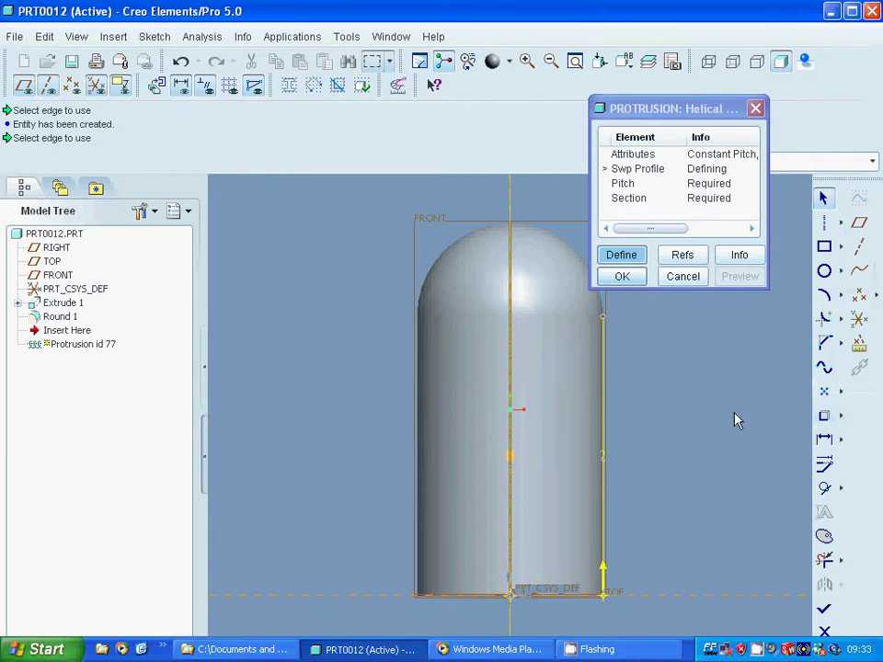
# Step: Sketch an arc from the vertical centerline to the lower end of the projected side edge and set its radius to 100
pyautogui.click(824, 295)
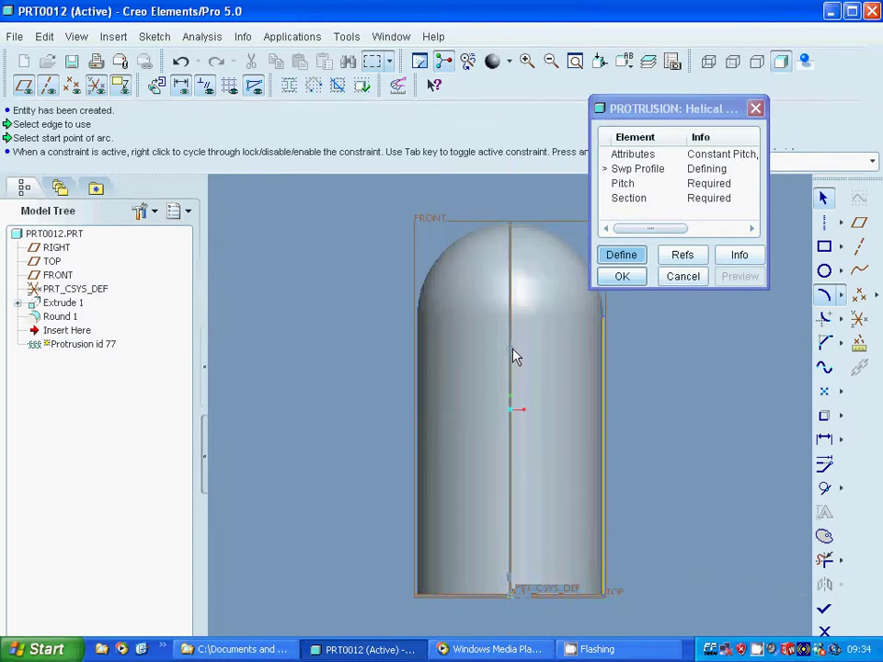
pyautogui.click(513, 353)
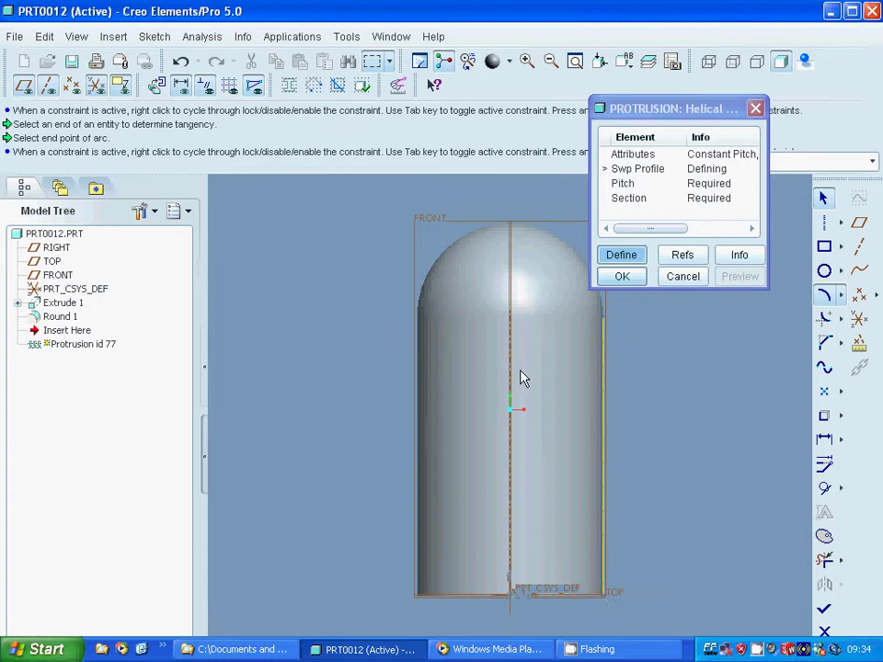
pyautogui.click(603, 598)
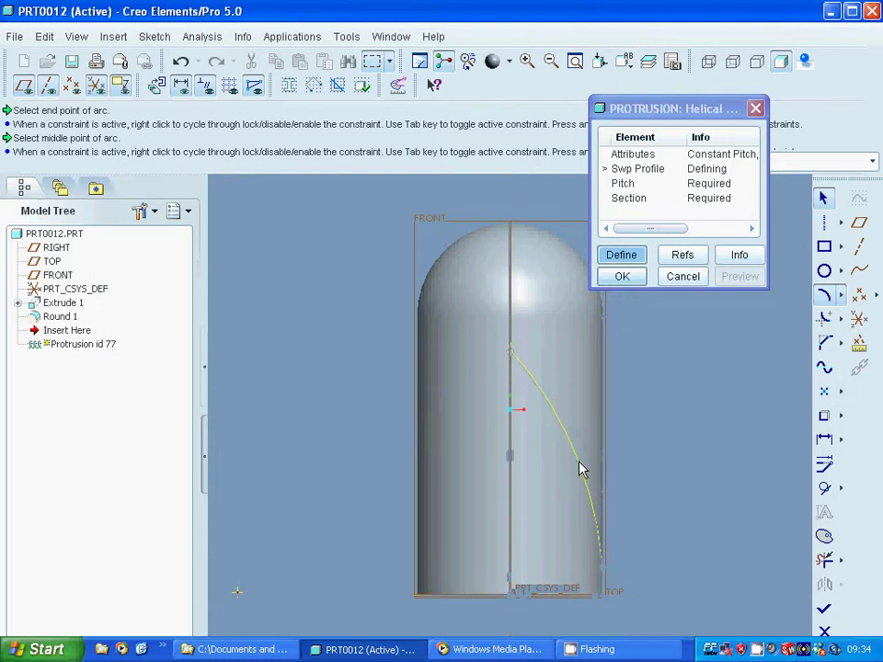
pyautogui.click(579, 465)
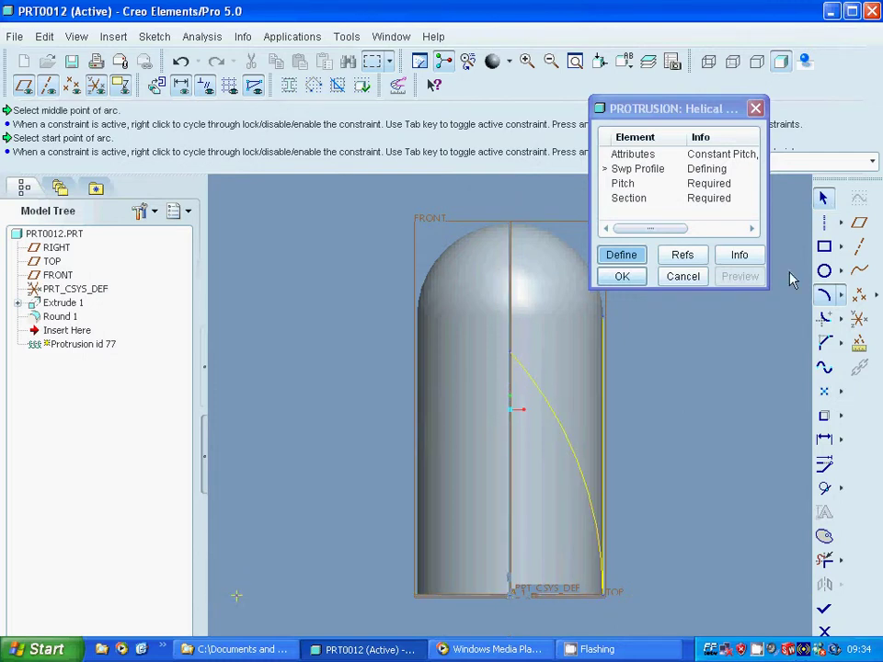
pyautogui.middleClick(739, 433)
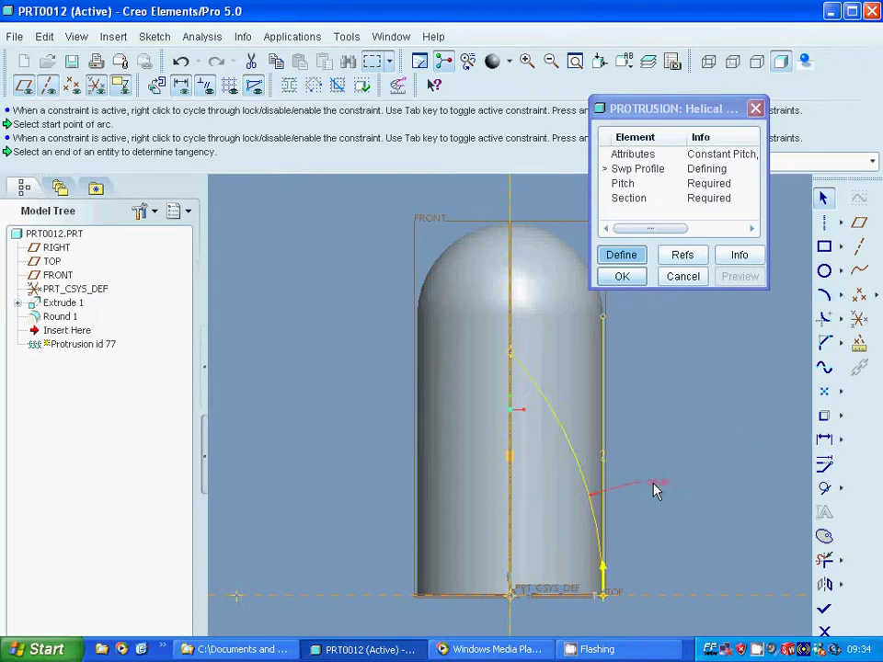
pyautogui.moveTo(655, 495)
pyautogui.write('10')
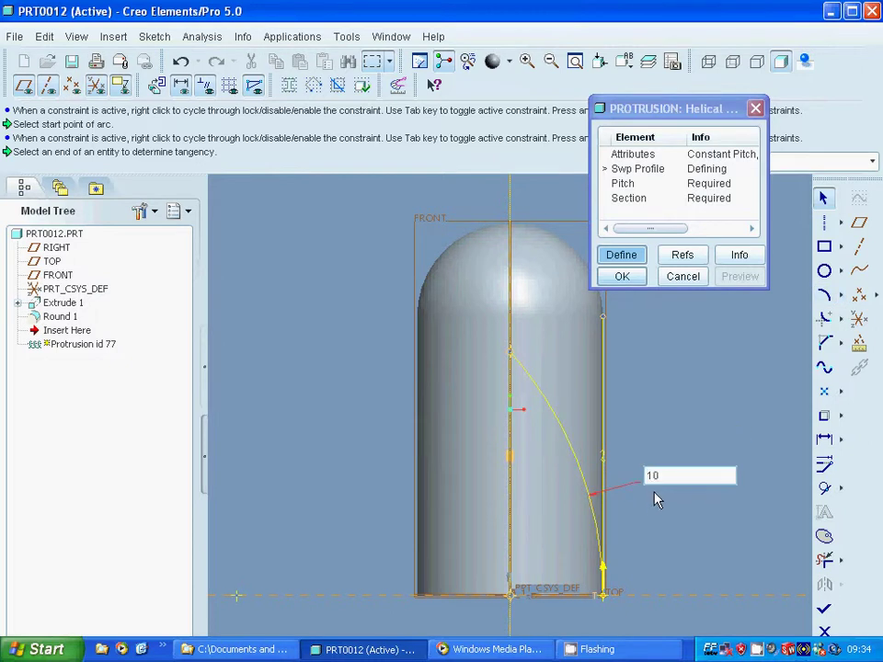
pyautogui.write('0')
pyautogui.press('Return')
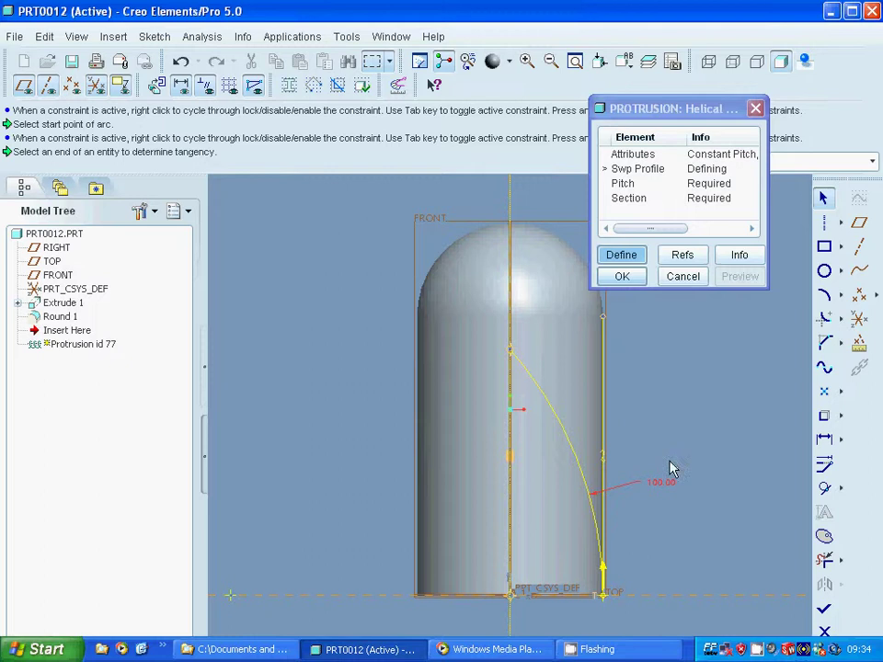
# Step: Try to finish the profile sketch, stay in the sketcher and delete the projected straight side edge
pyautogui.click(824, 609)
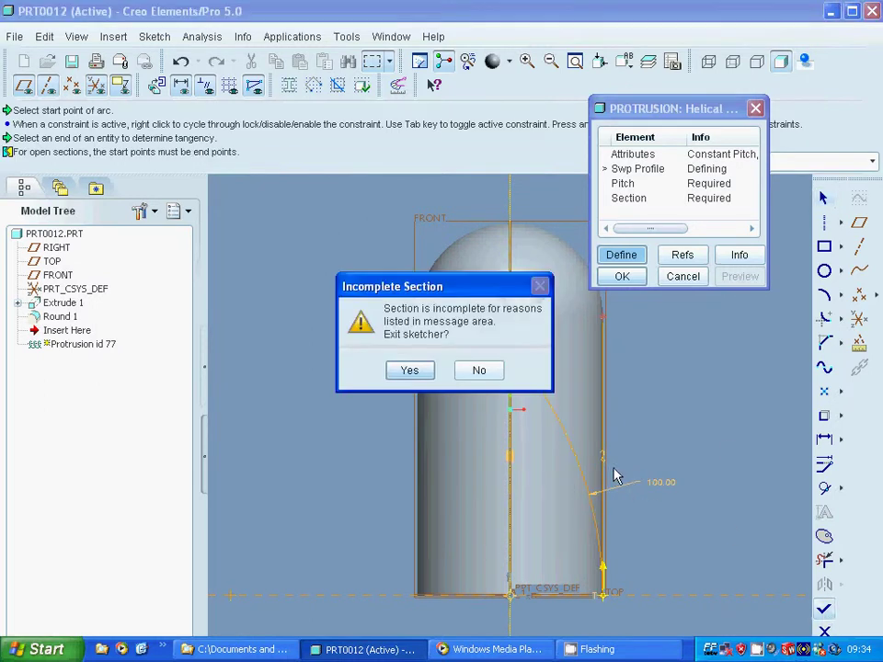
pyautogui.click(479, 371)
pyautogui.click(605, 385)
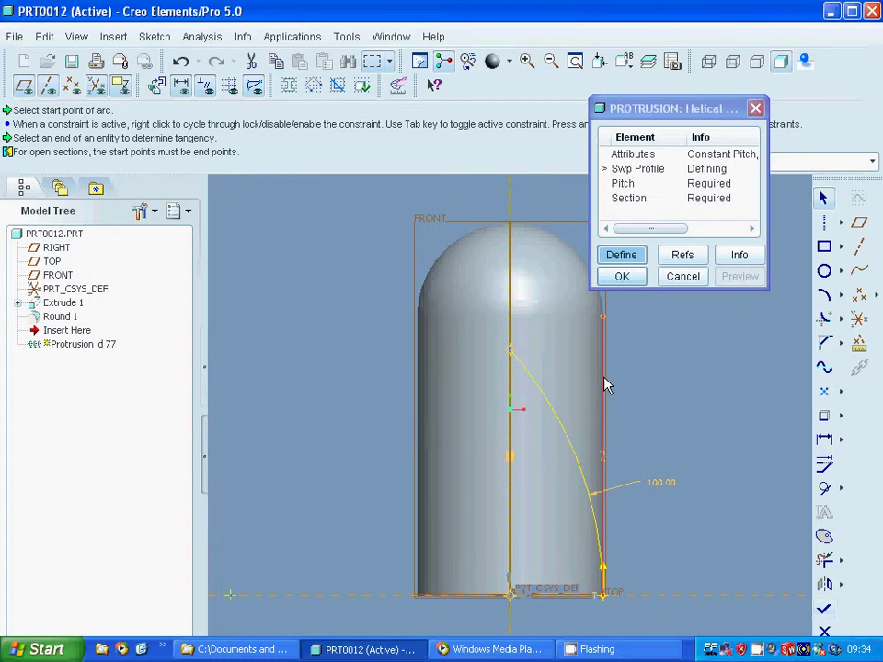
pyautogui.rightClick(605, 385)
pyautogui.click(642, 446)
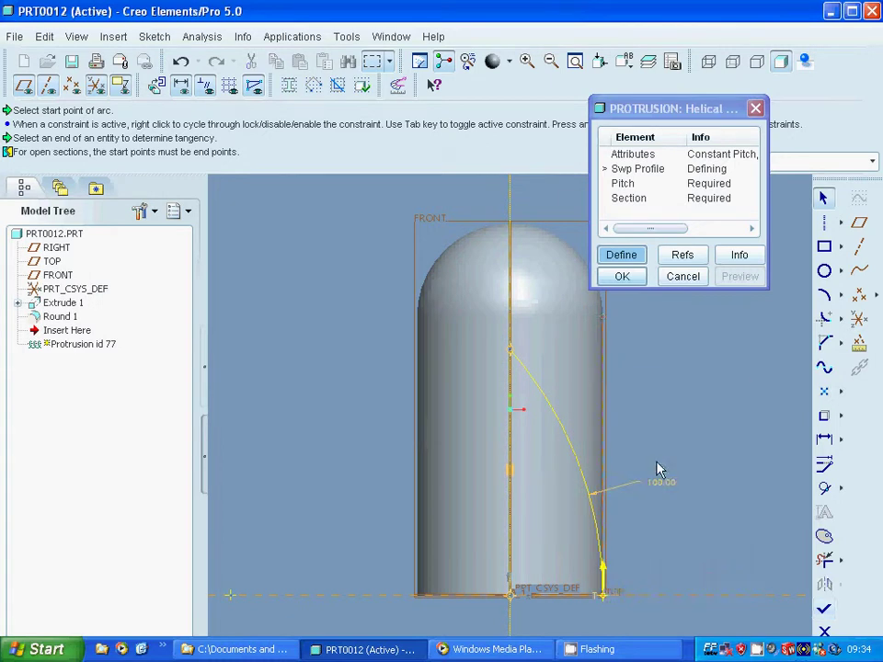
# Step: Complete the sweep profile sketch and set the helical pitch to 200
pyautogui.click(821, 609)
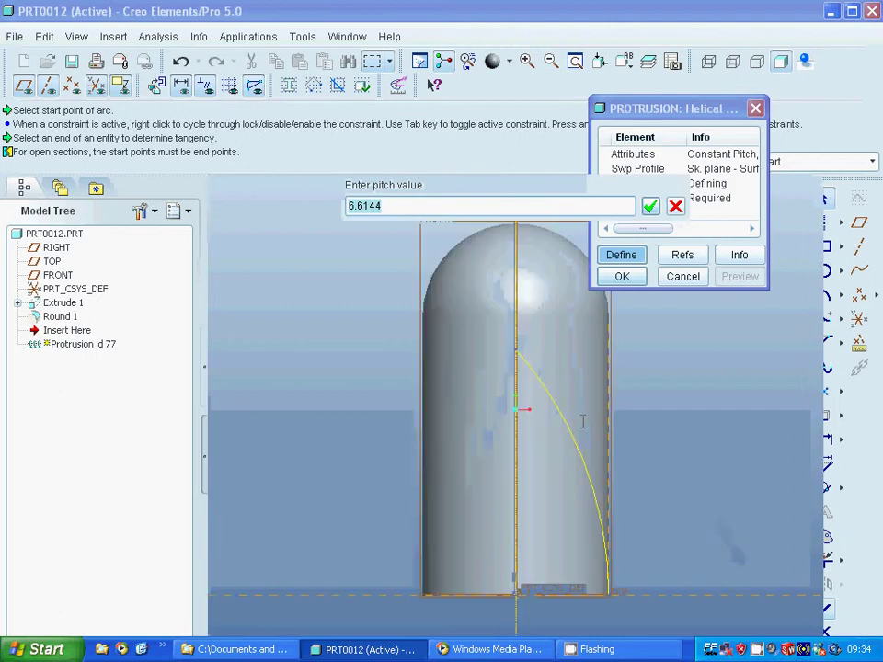
pyautogui.write('200')
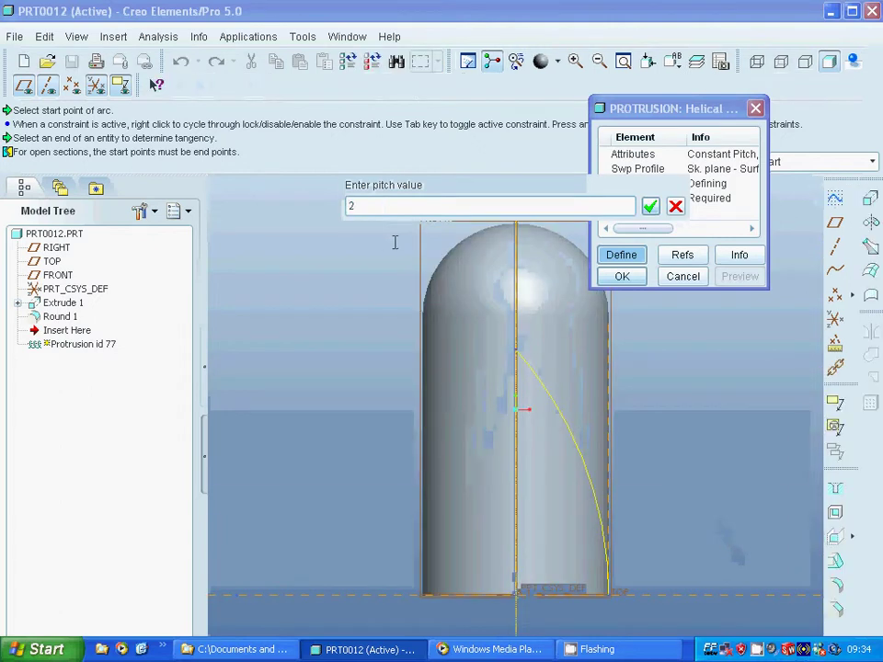
pyautogui.click(650, 206)
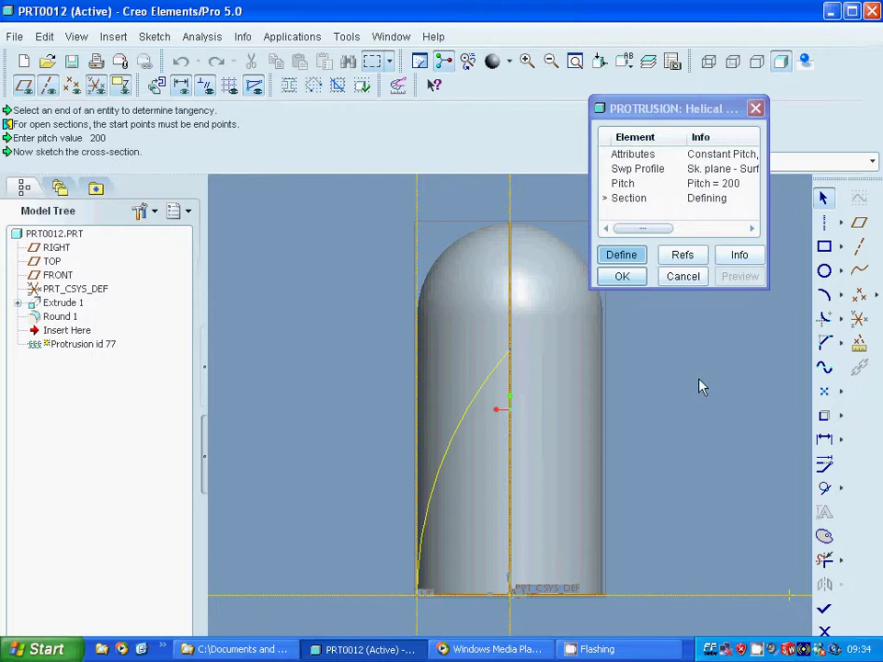
# Step: Sketch a long thin rectangle as the sweep cross-section, extending horizontally outward from the arc's lower end at the cylinder's base
pyautogui.click(549, 68)
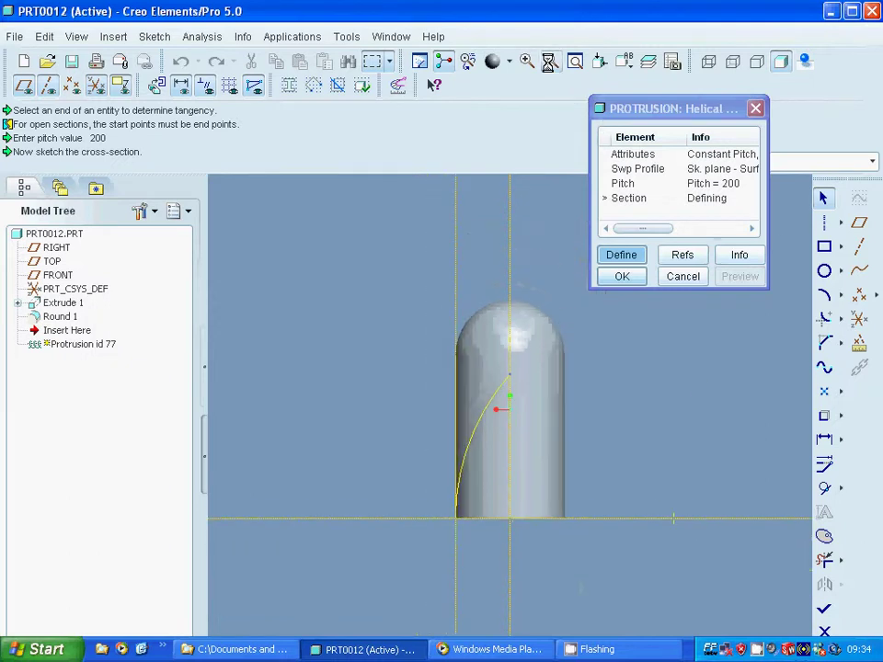
pyautogui.click(823, 248)
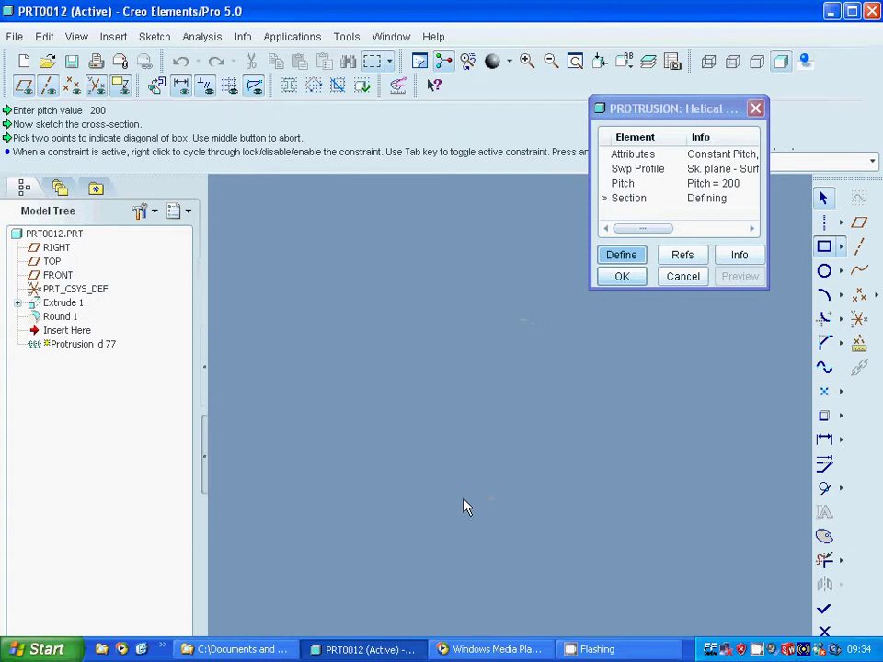
pyautogui.click(464, 504)
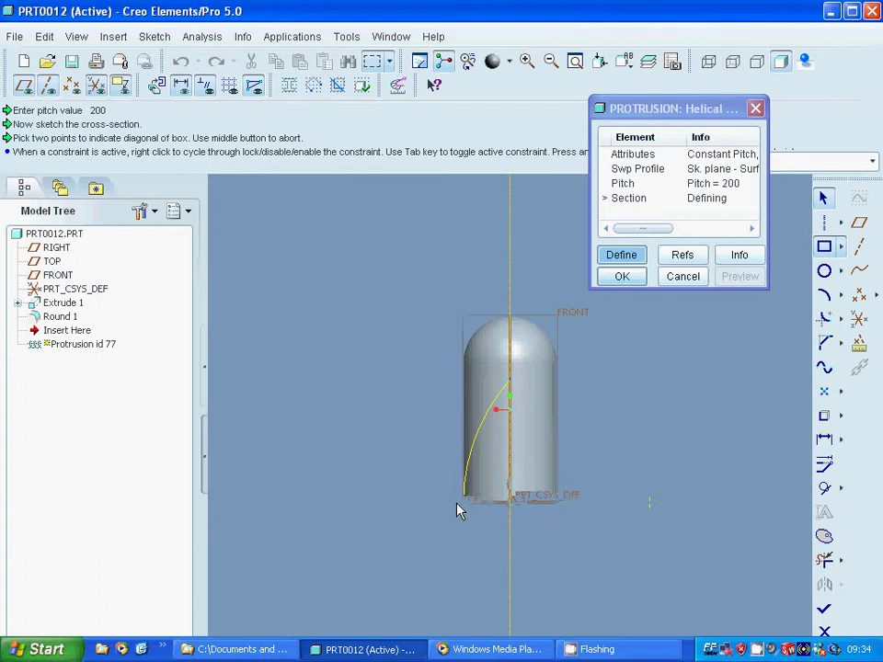
pyautogui.click(282, 495)
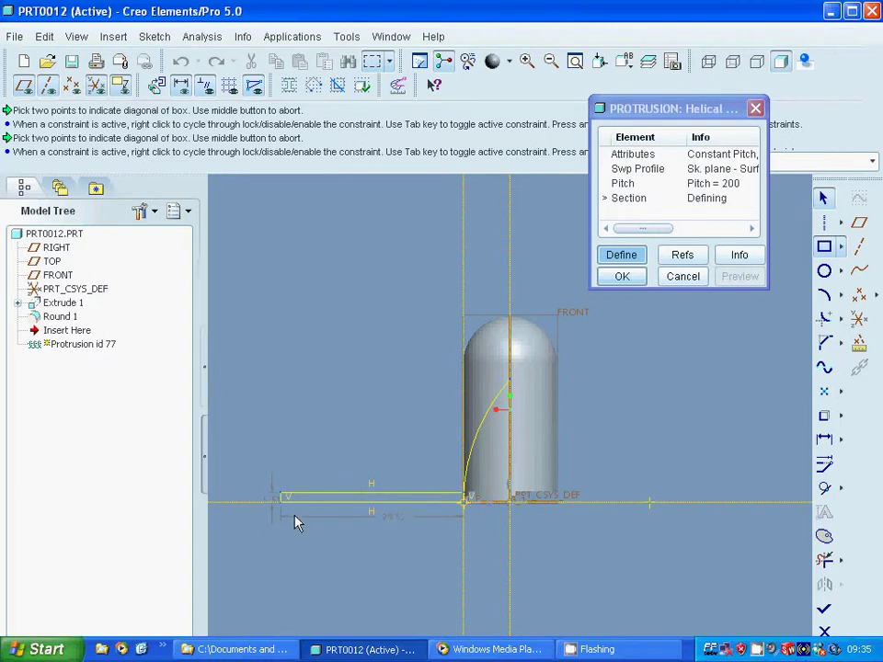
# Step: Set the cross-section rectangle's height to 5 and its length to 100
pyautogui.middleClick(271, 524)
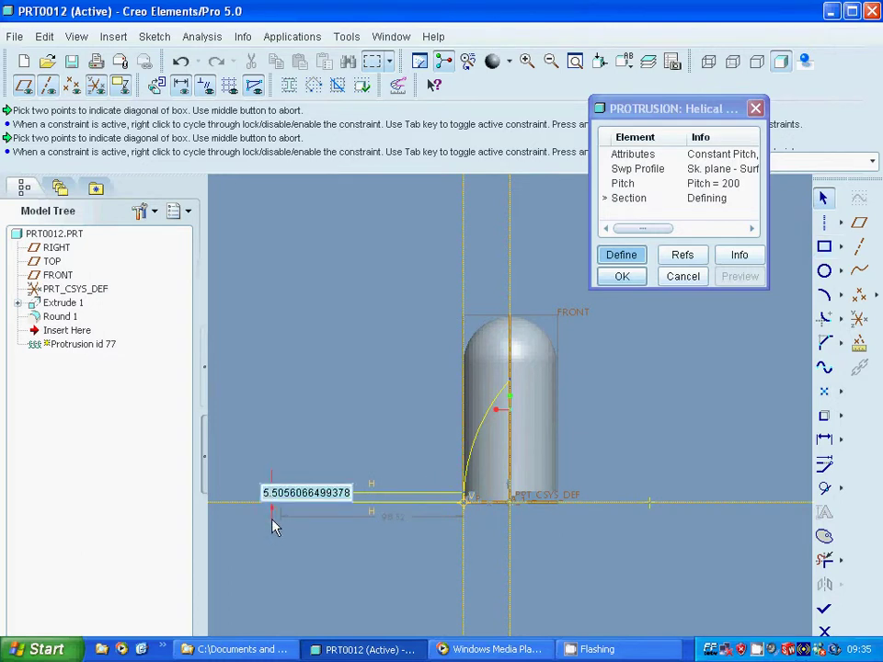
pyautogui.write('5')
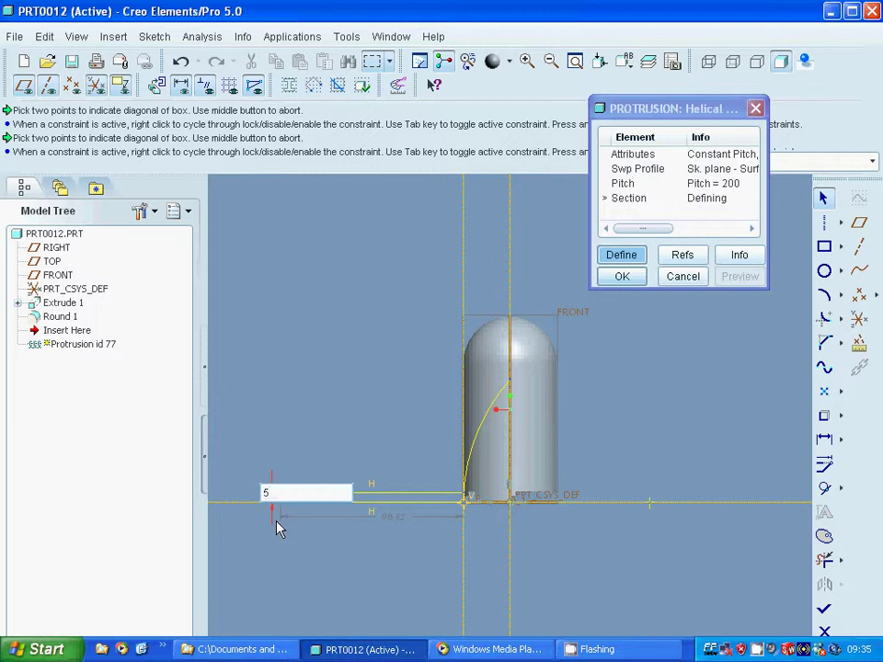
pyautogui.press('Return')
pyautogui.doubleClick(397, 517)
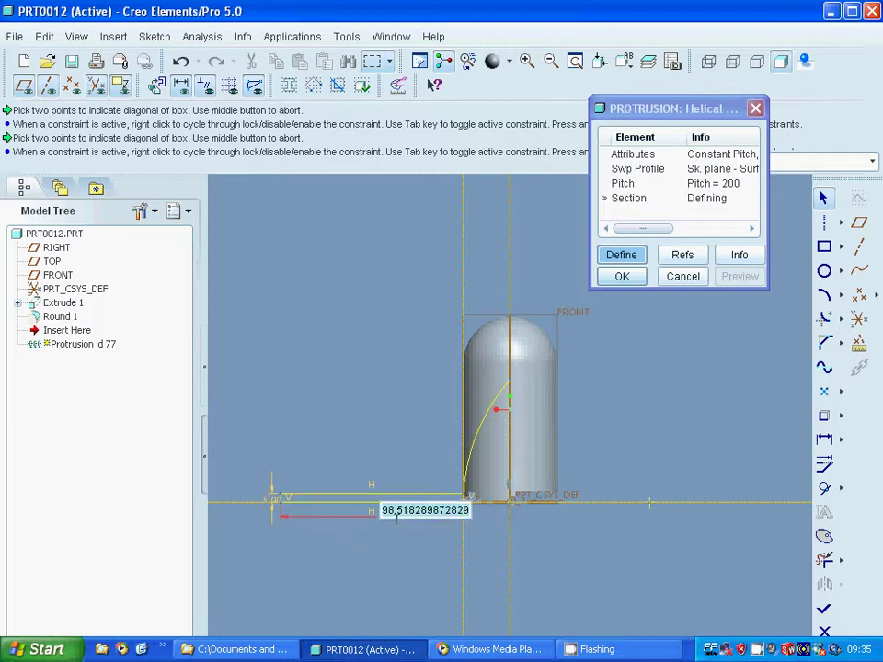
pyautogui.write('100')
pyautogui.press('Return')
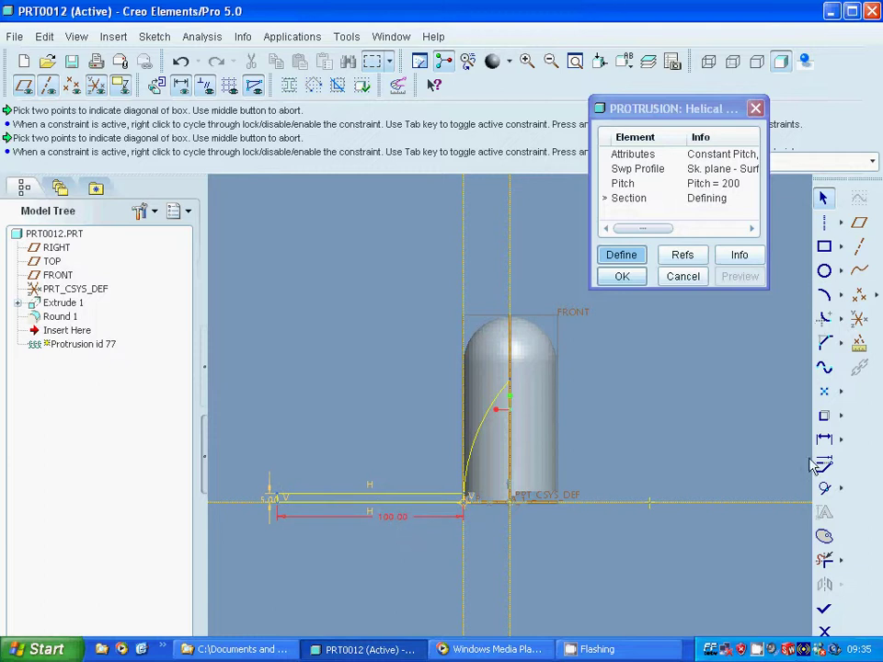
# Step: Finish the section sketch, preview the helical sweep and create the protrusion
pyautogui.click(823, 613)
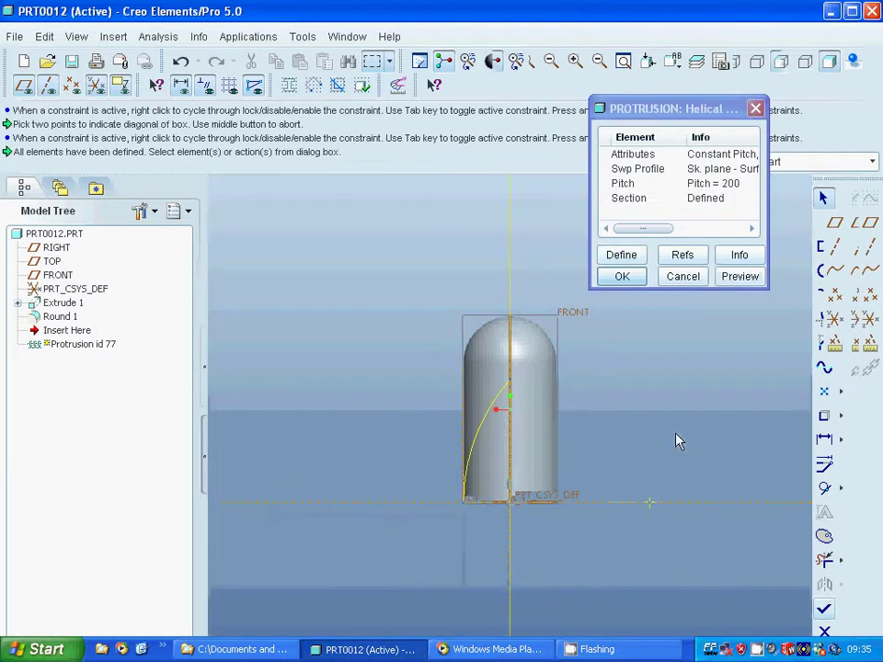
pyautogui.click(736, 276)
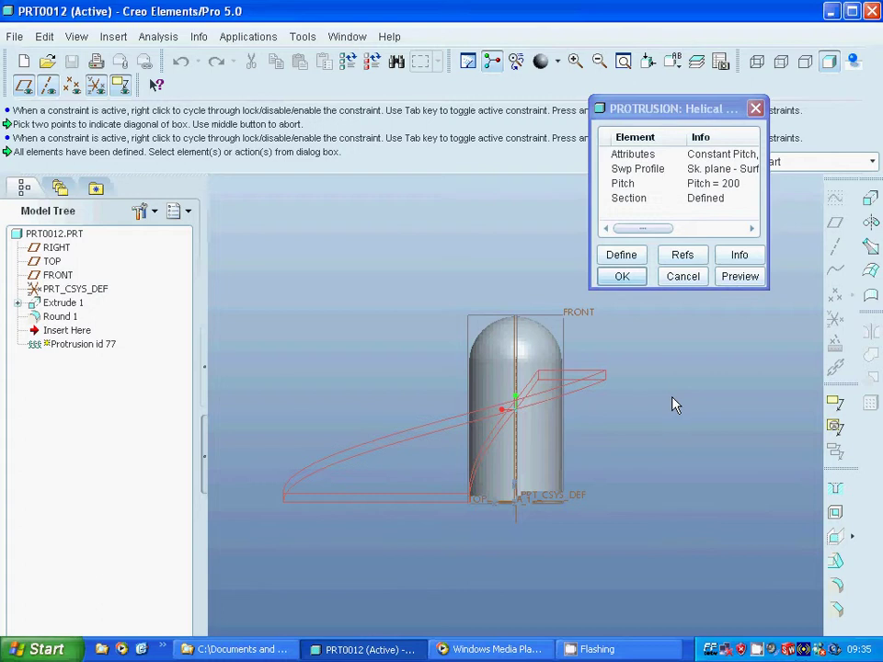
pyautogui.moveTo(667, 404)
pyautogui.mouseDown(button='middle')
pyautogui.moveTo(714, 406)
pyautogui.moveTo(757, 386)
pyautogui.moveTo(765, 398)
pyautogui.moveTo(764, 380)
pyautogui.moveTo(662, 458)
pyautogui.moveTo(725, 402)
pyautogui.moveTo(727, 443)
pyautogui.mouseUp(button='middle')
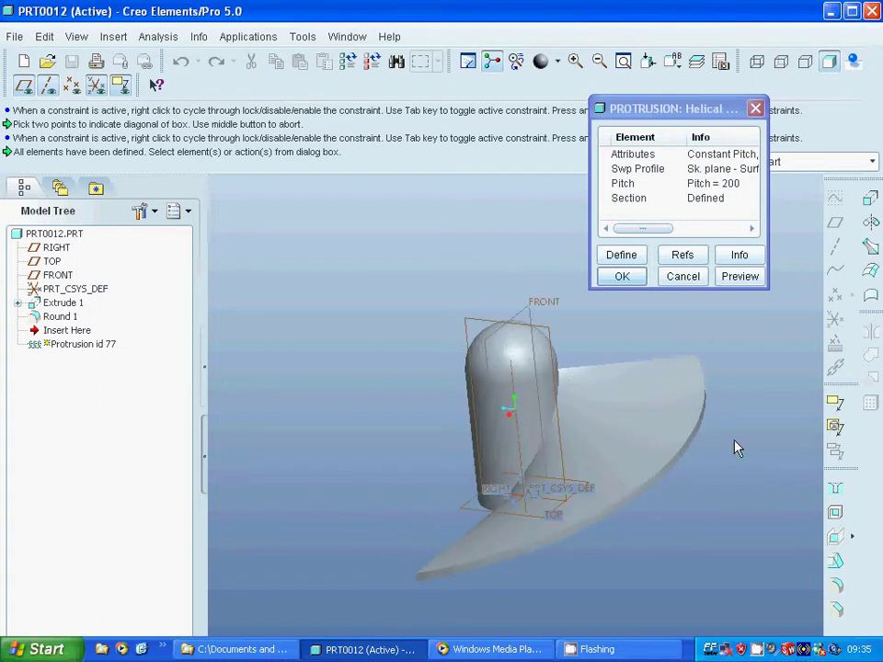
pyautogui.click(623, 278)
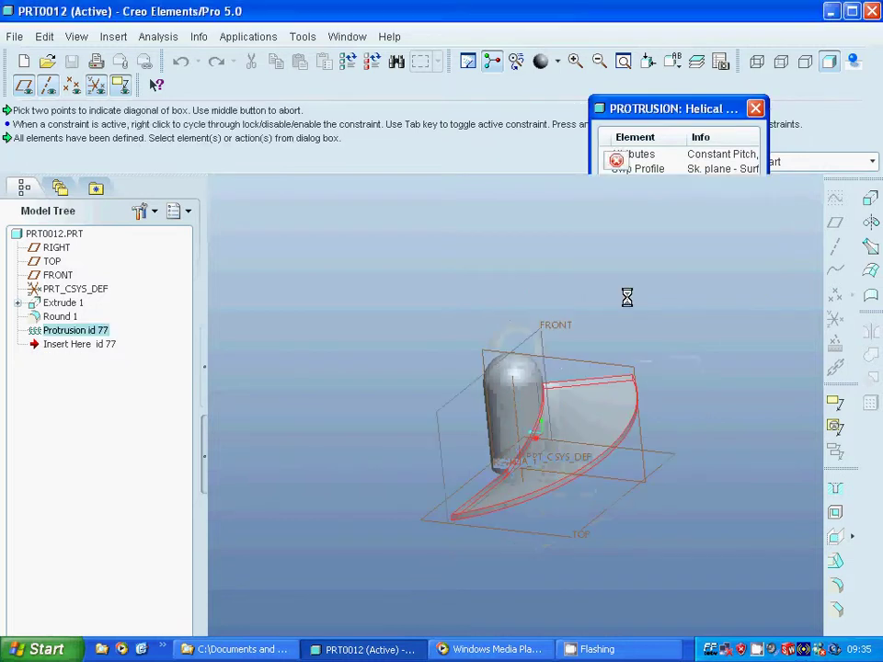
pyautogui.click(669, 333)
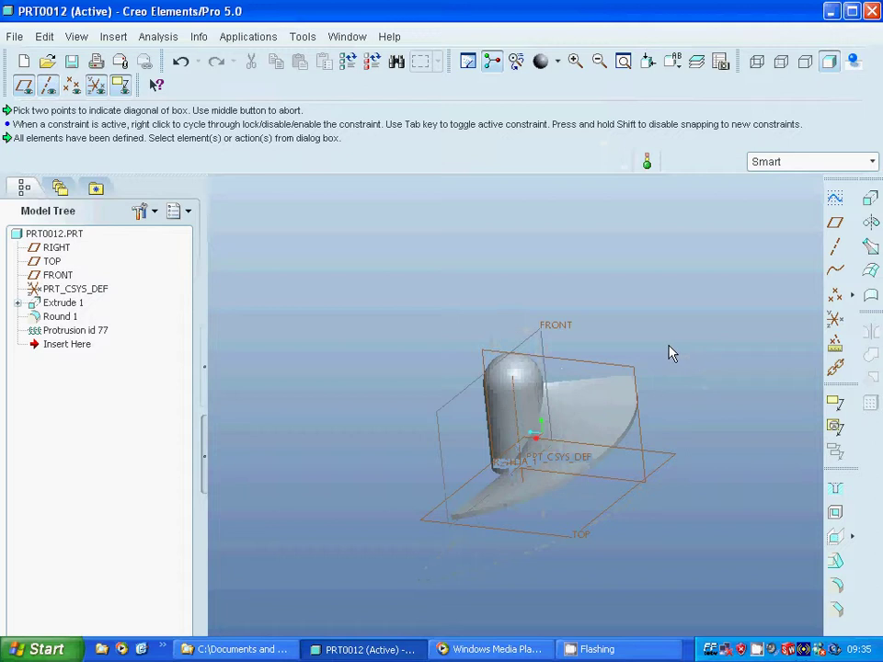
# Step: Start an axis pattern of the helical protrusion about the cylinder's central axis
pyautogui.click(88, 330)
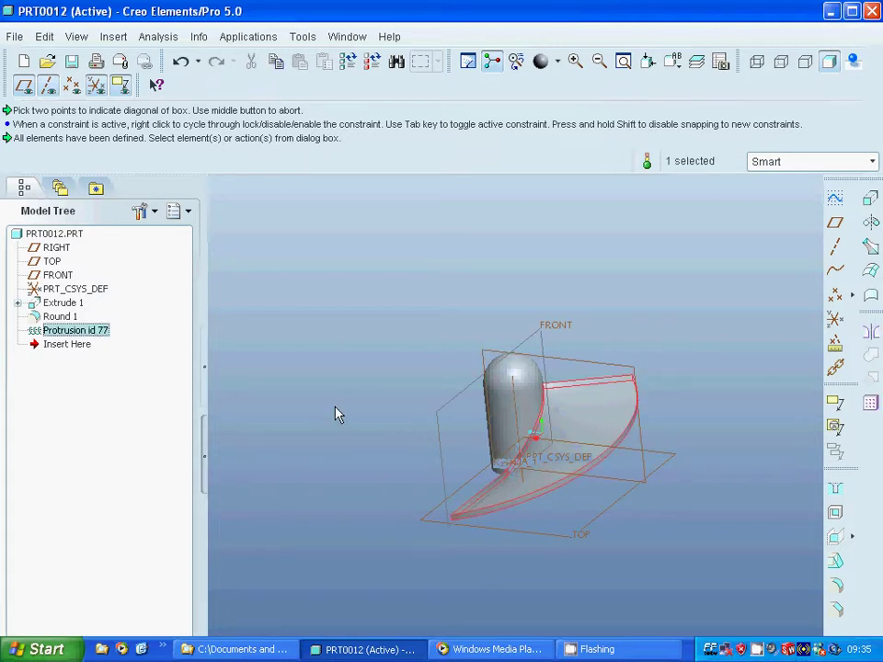
pyautogui.click(871, 406)
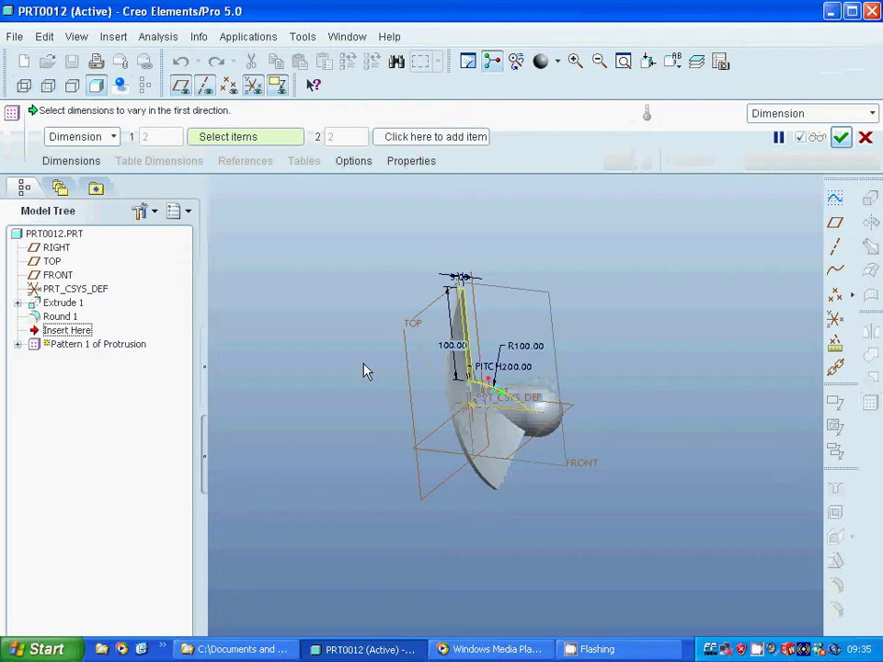
pyautogui.click(113, 136)
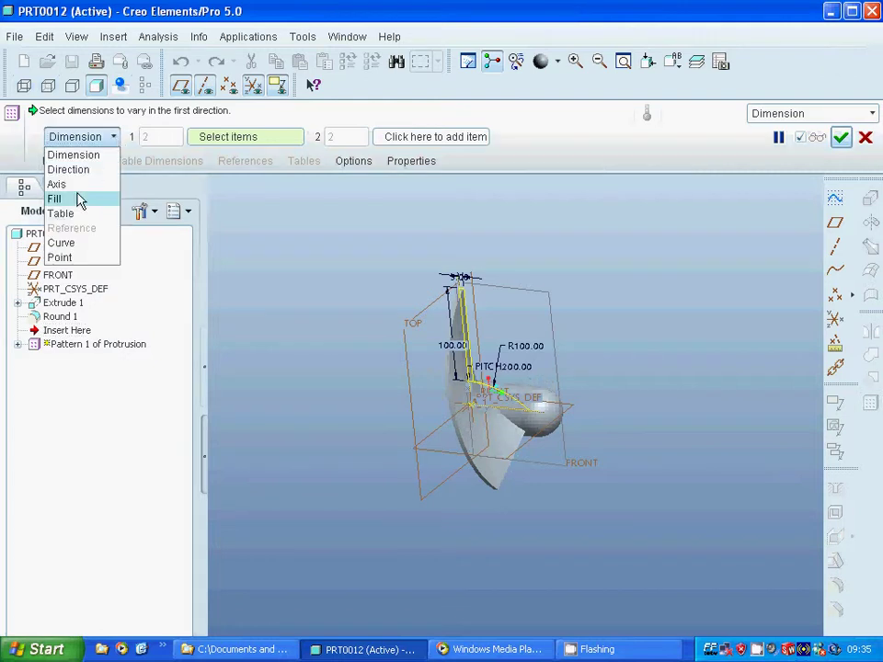
pyautogui.click(77, 185)
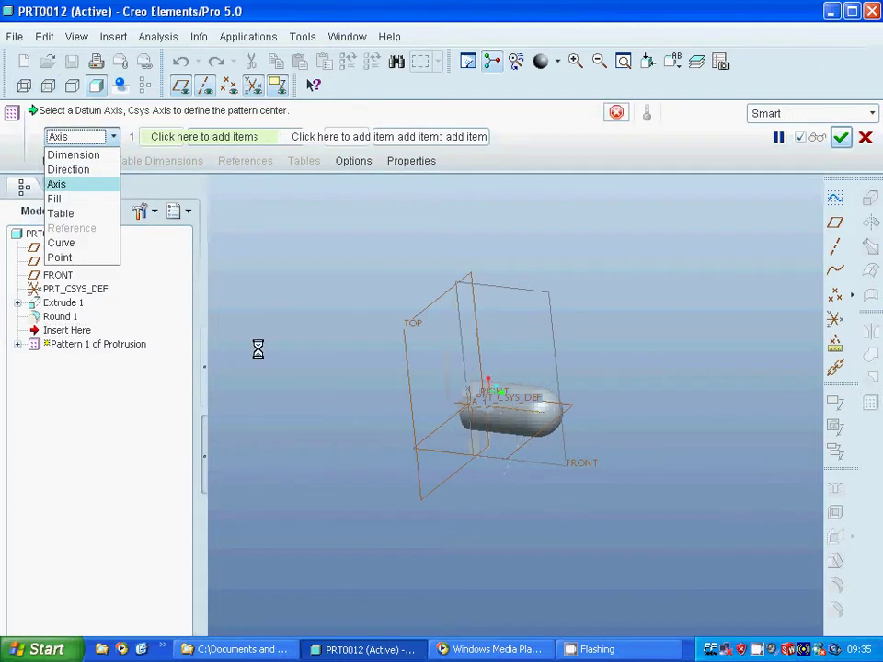
pyautogui.click(515, 419)
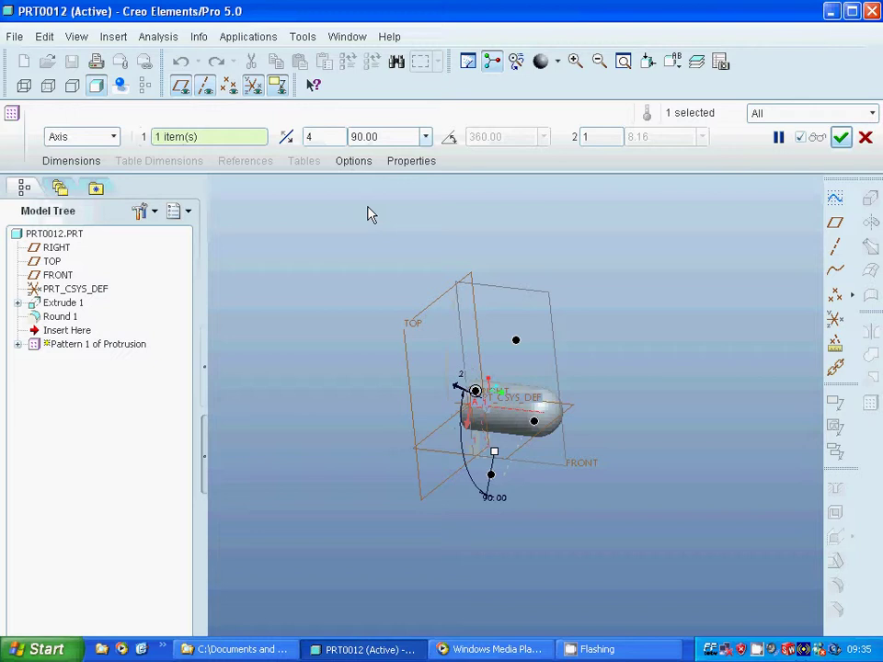
# Step: Set the axis pattern to 6 members spaced 60 degrees apart and create it
pyautogui.doubleClick(309, 138)
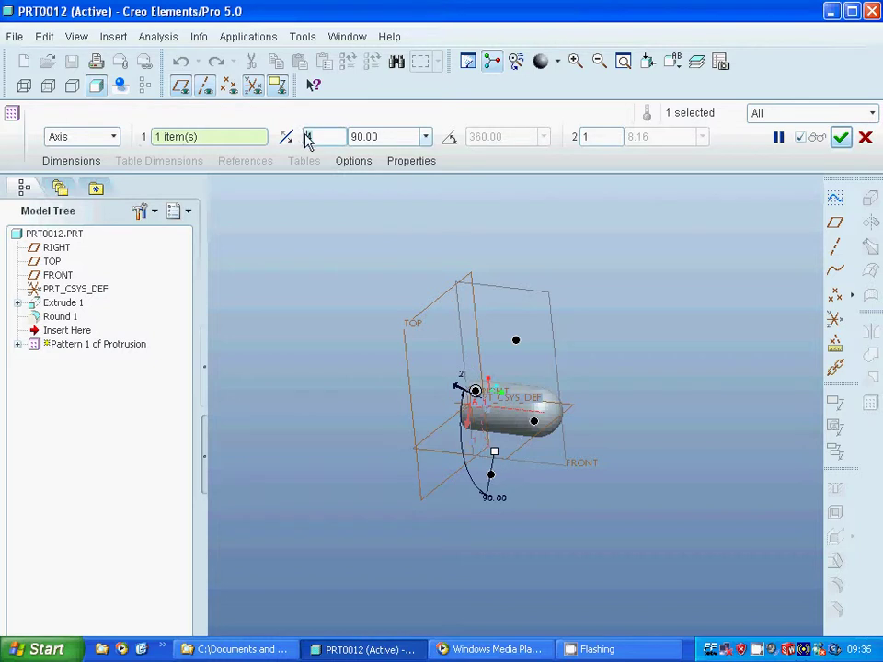
pyautogui.write('6')
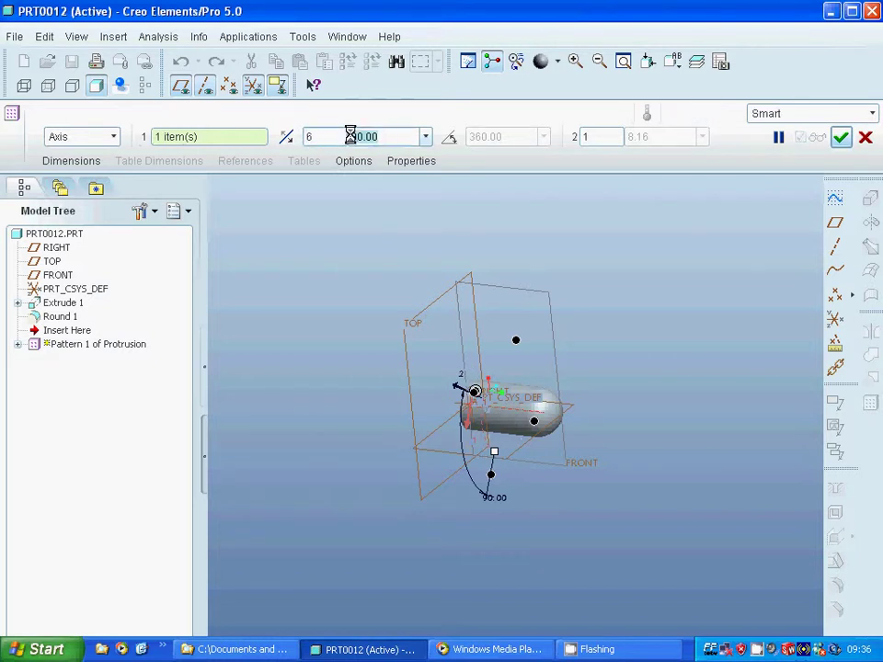
pyautogui.doubleClick(366, 136)
pyautogui.write('36')
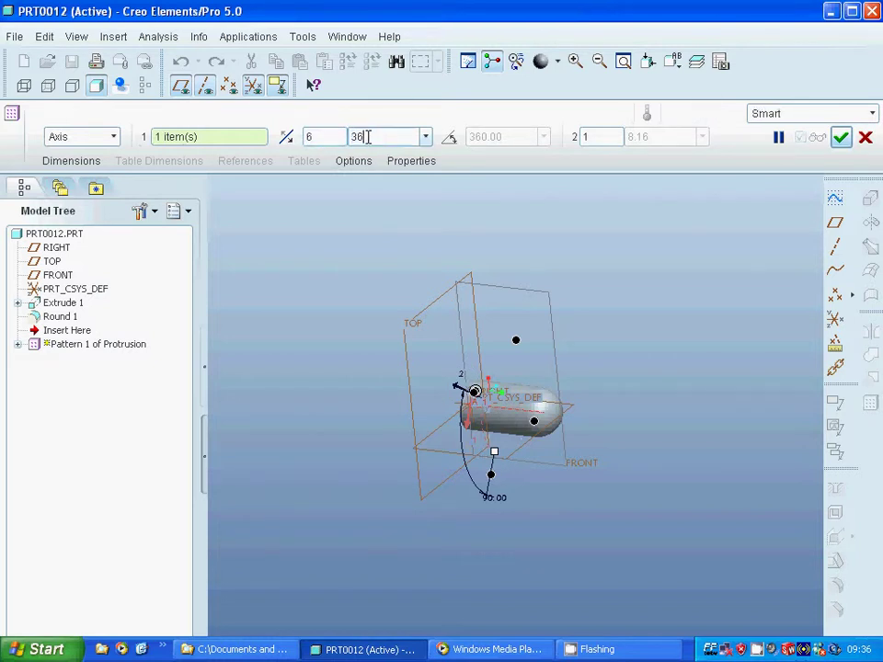
pyautogui.press('BackSpace')
pyautogui.write('60')
pyautogui.press('Return')
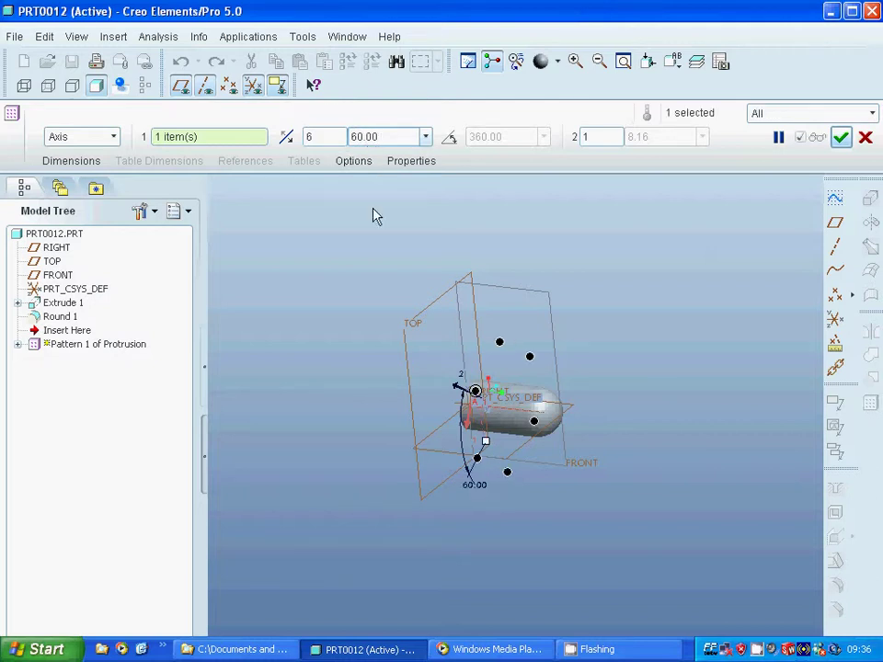
pyautogui.click(800, 137)
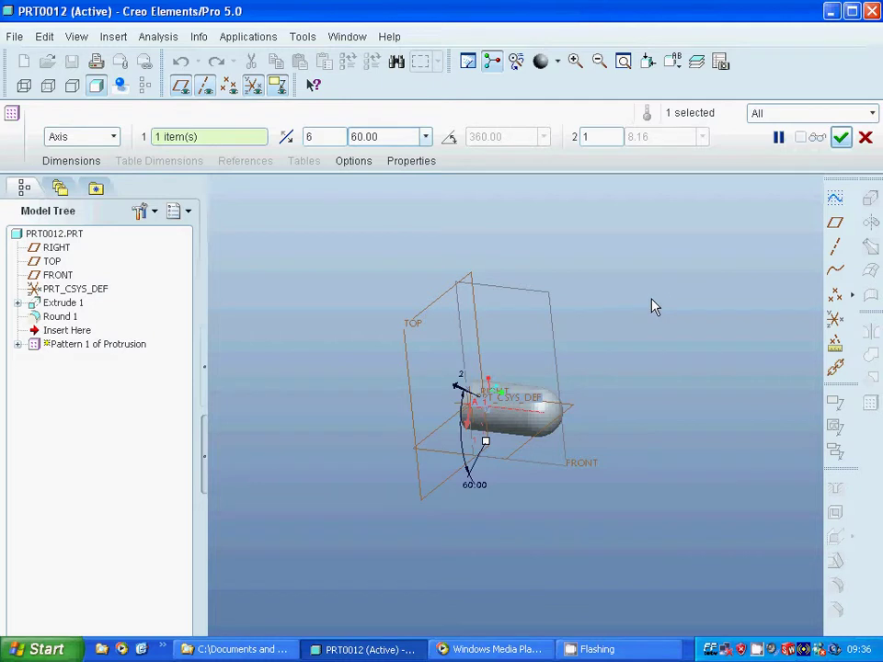
pyautogui.moveTo(631, 325); pyautogui.dragTo(658, 335, button='middle')
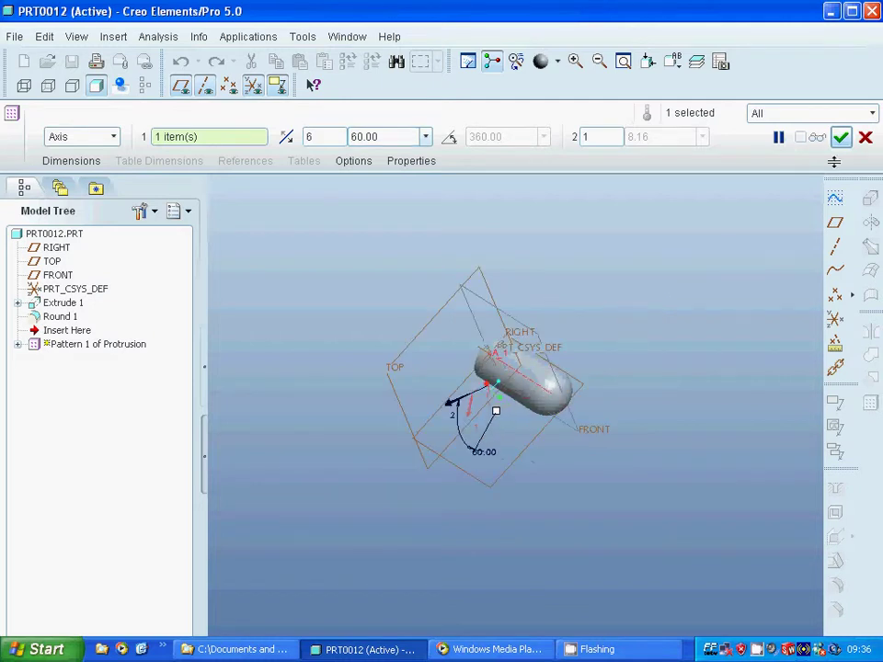
pyautogui.click(800, 138)
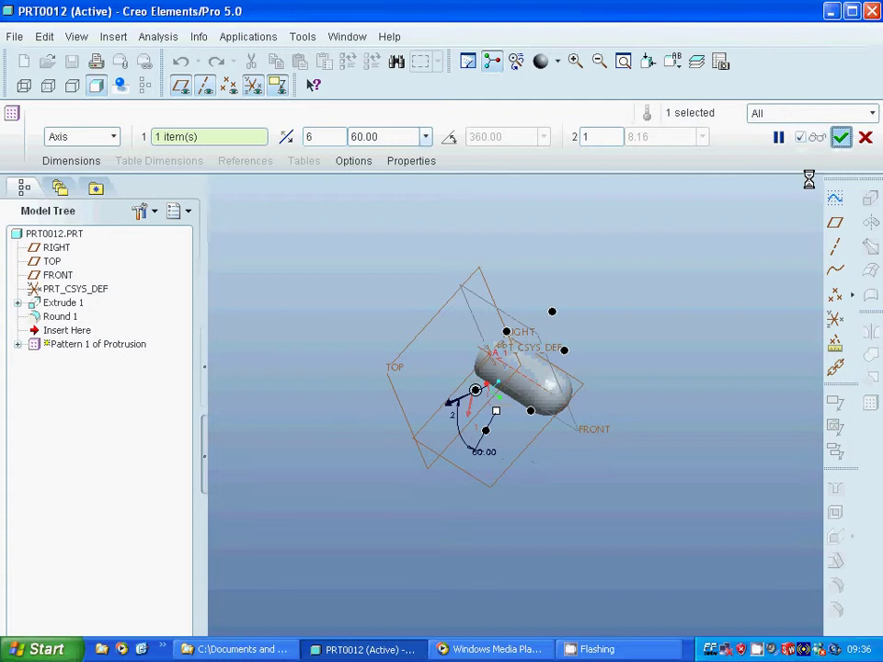
pyautogui.middleClick(808, 179)
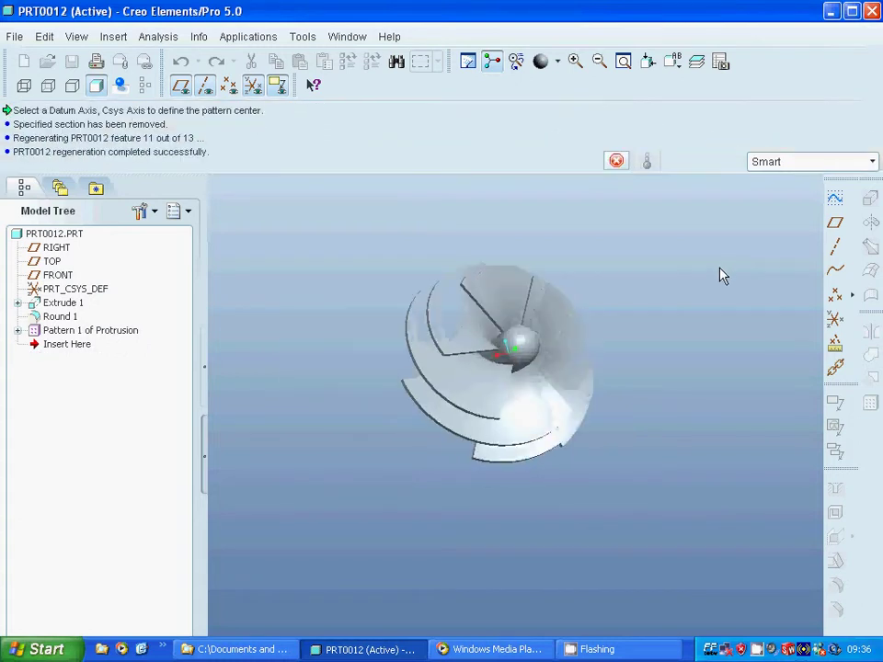
pyautogui.moveTo(688, 292); pyautogui.dragTo(644, 313, button='middle')
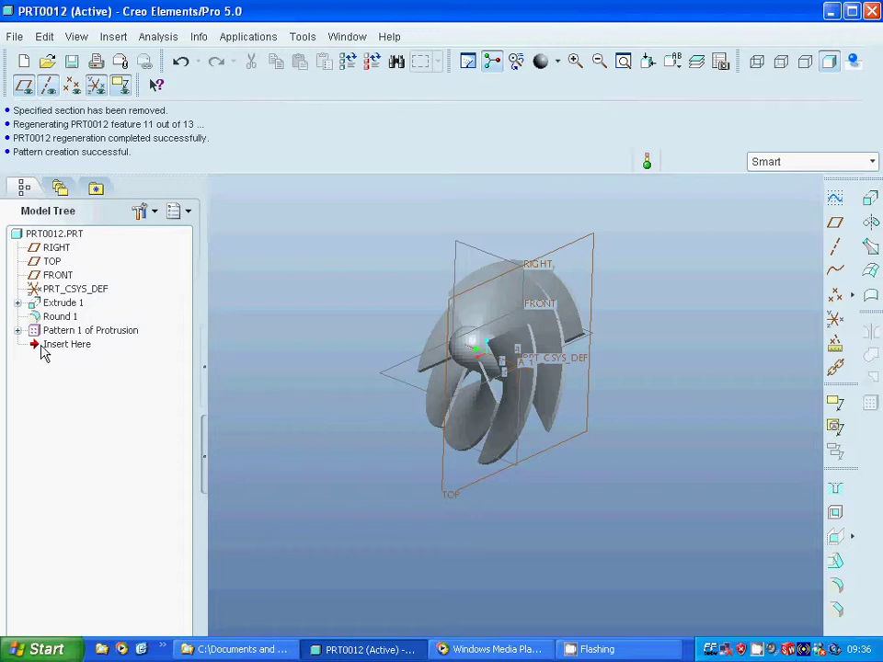
# Step: Redefine the section of the pattern's first protrusion, setting the rectangle's length to 50
pyautogui.click(18, 330)
pyautogui.click(74, 348)
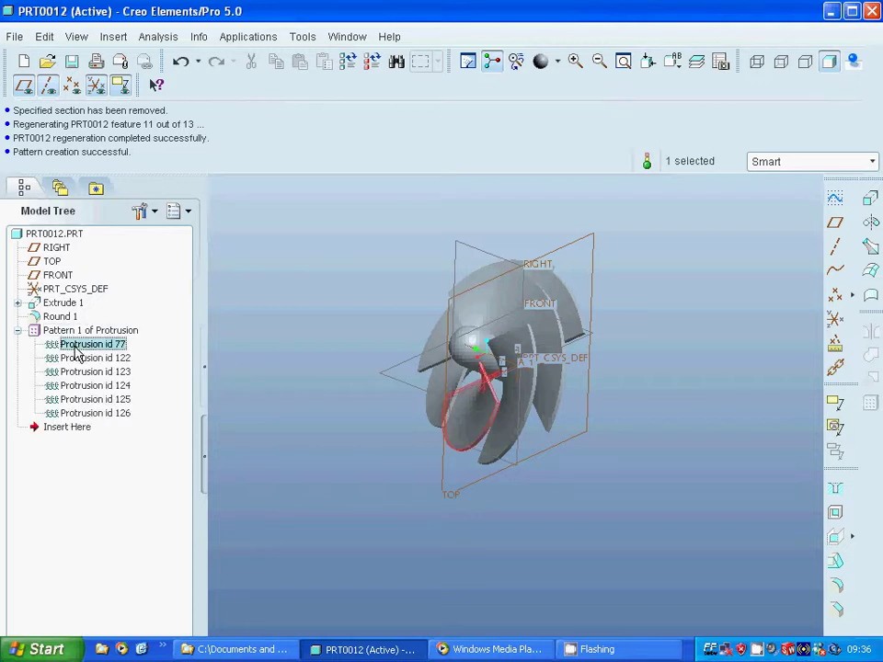
pyautogui.rightClick(74, 348)
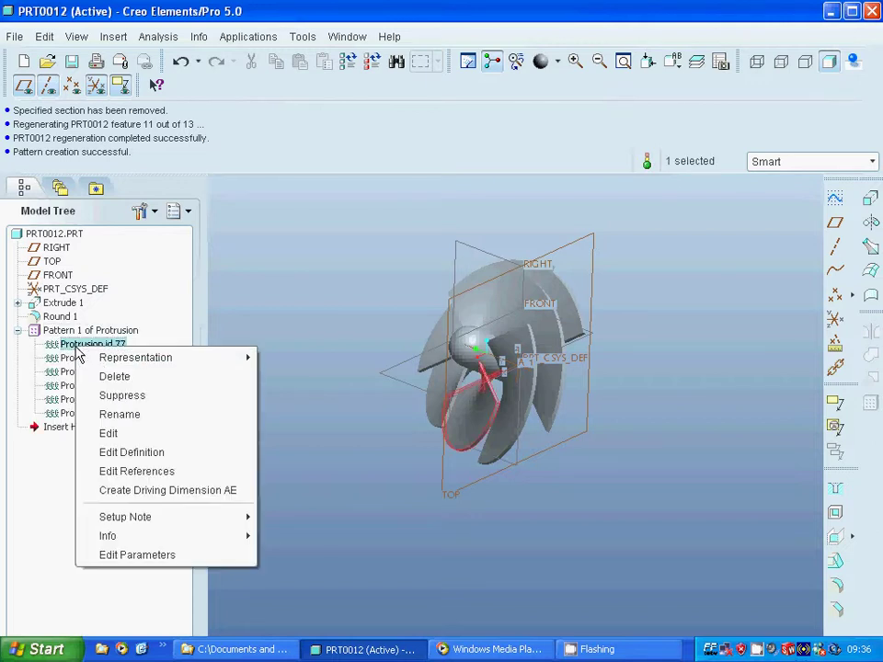
pyautogui.click(129, 452)
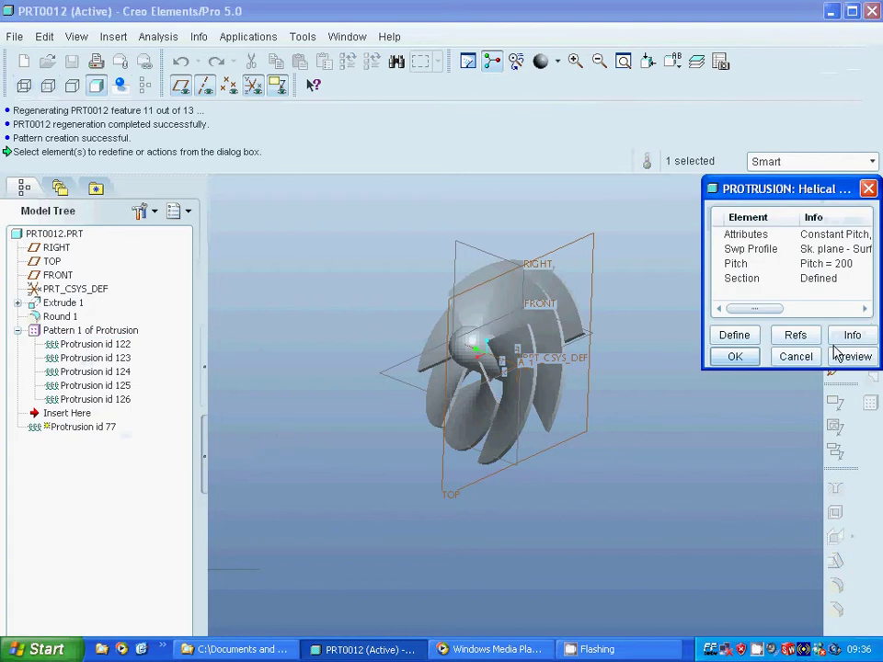
pyautogui.click(755, 279)
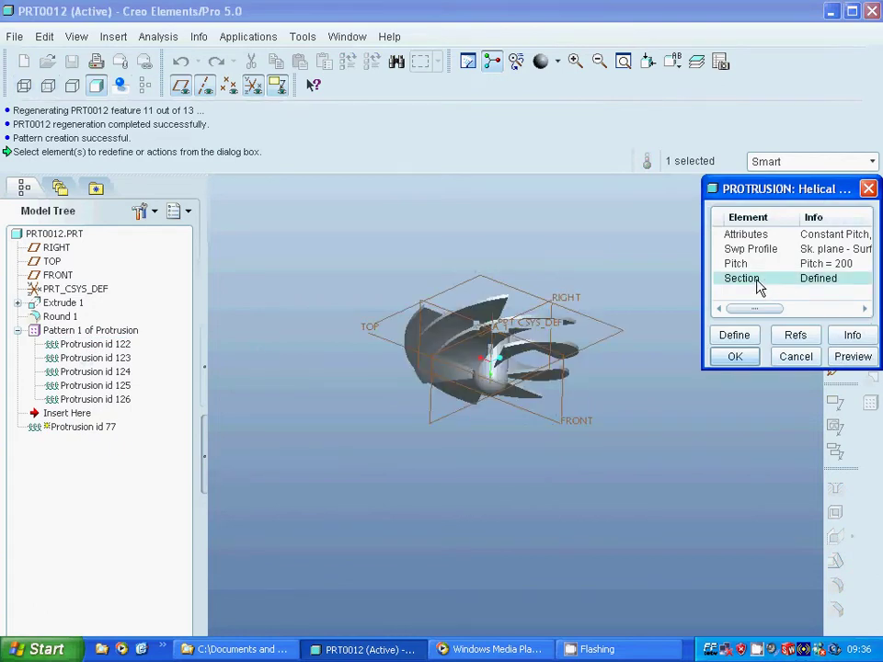
pyautogui.click(734, 335)
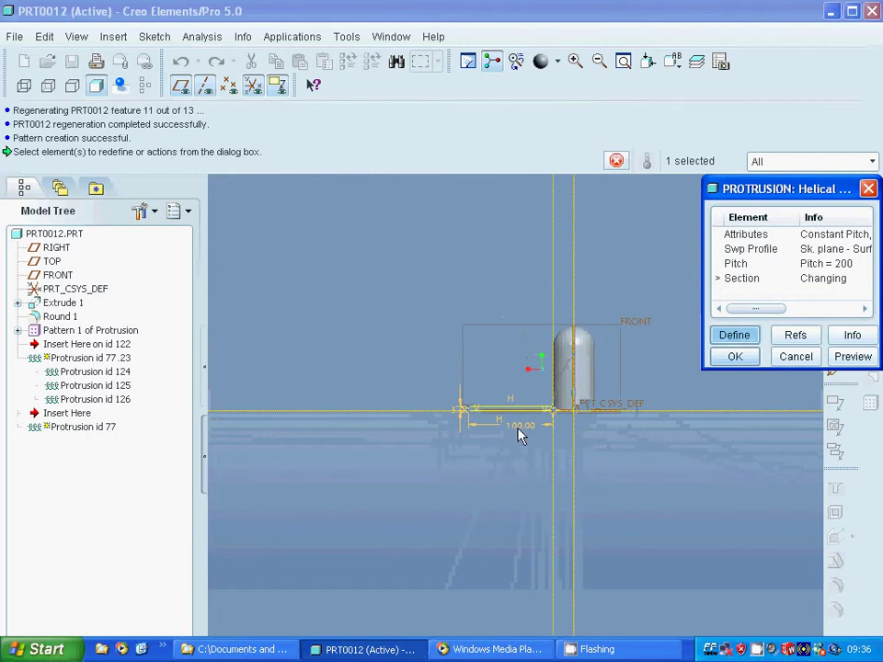
pyautogui.doubleClick(518, 427)
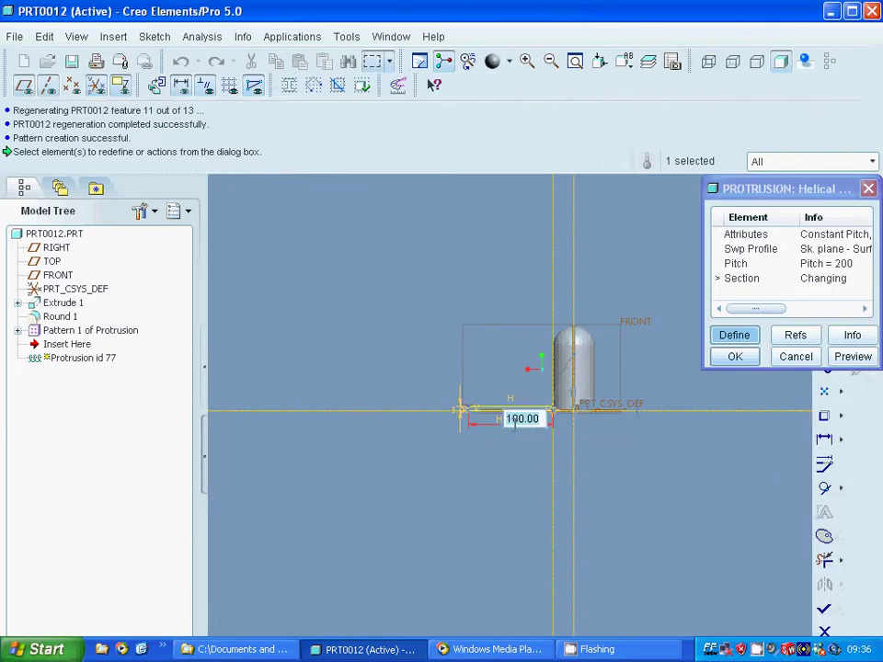
pyautogui.write('50')
pyautogui.press('Return')
# Step: Finish the edited section sketch and accept the redefined helical protrusion so the pattern regenerates
pyautogui.click(853, 357)
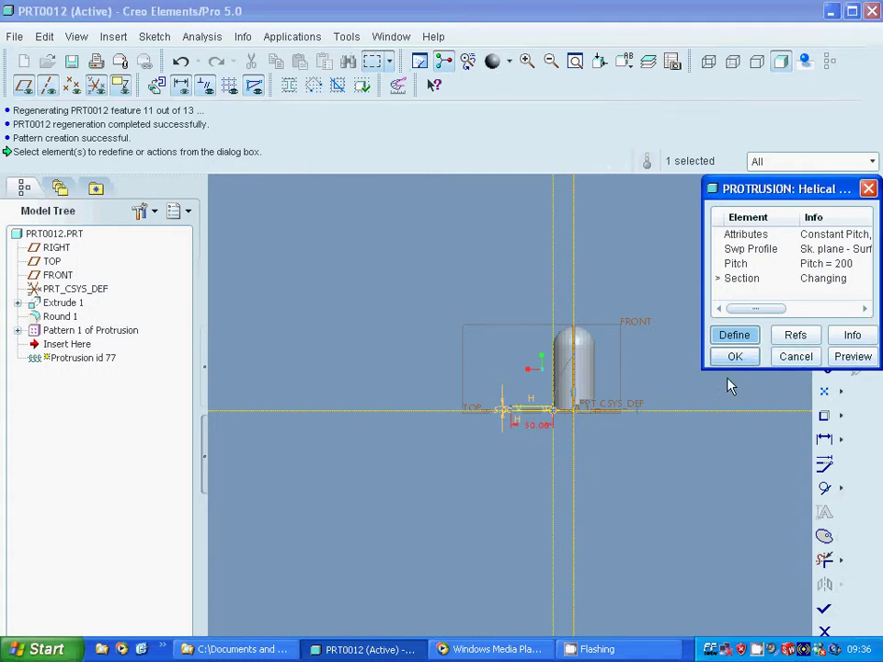
pyautogui.click(824, 609)
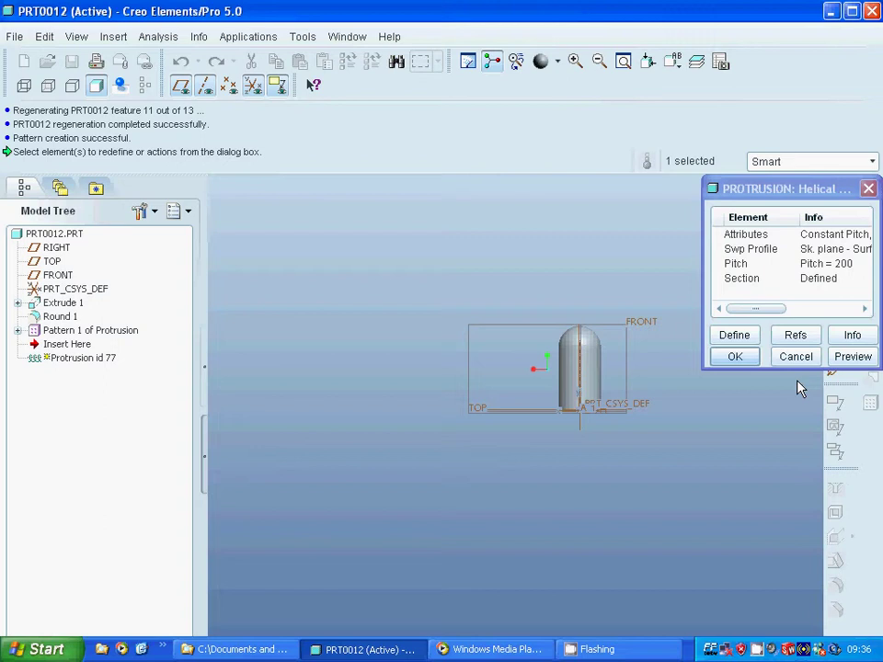
pyautogui.click(842, 358)
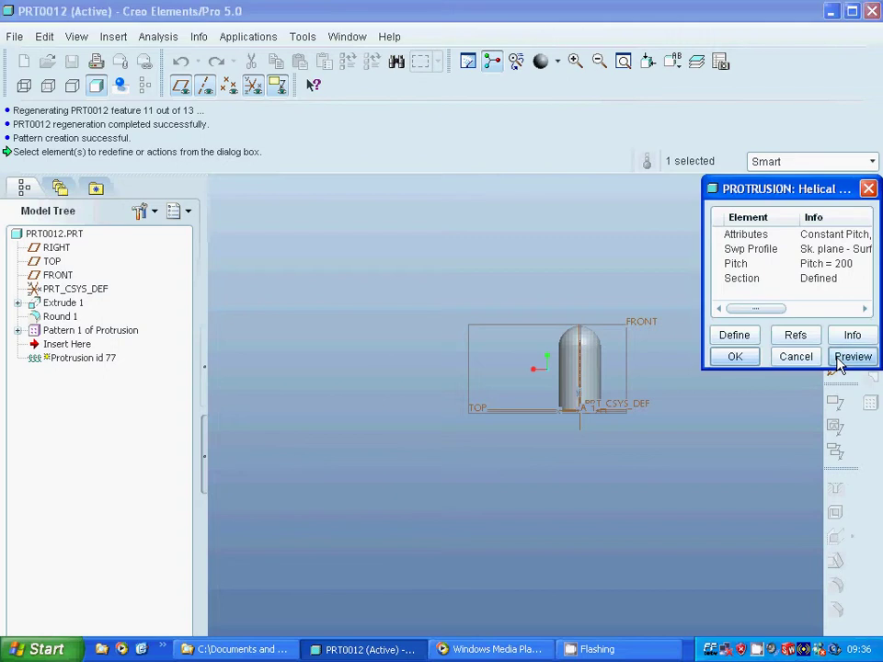
pyautogui.click(743, 359)
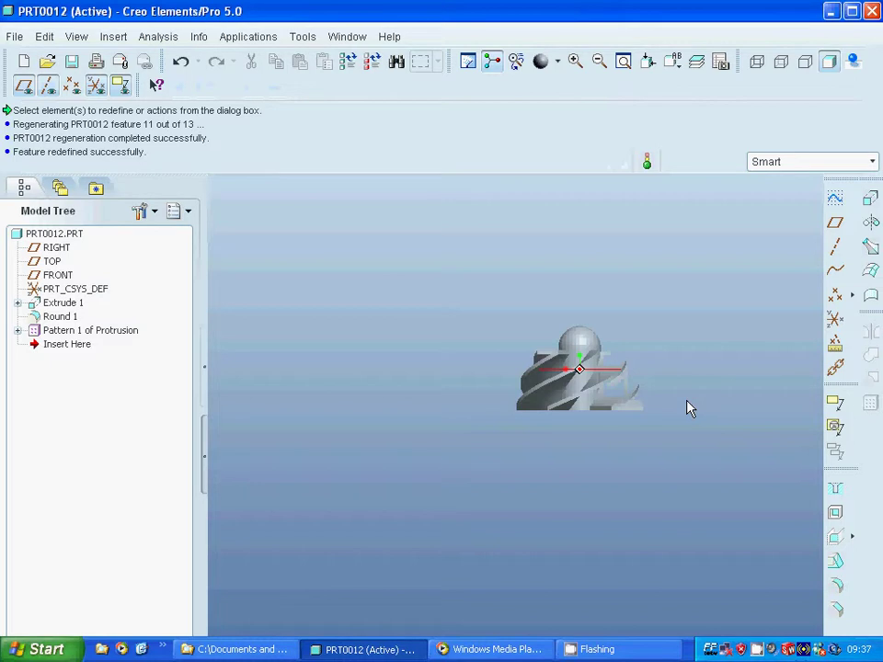
pyautogui.moveTo(690, 409); pyautogui.dragTo(669, 393, button='middle')
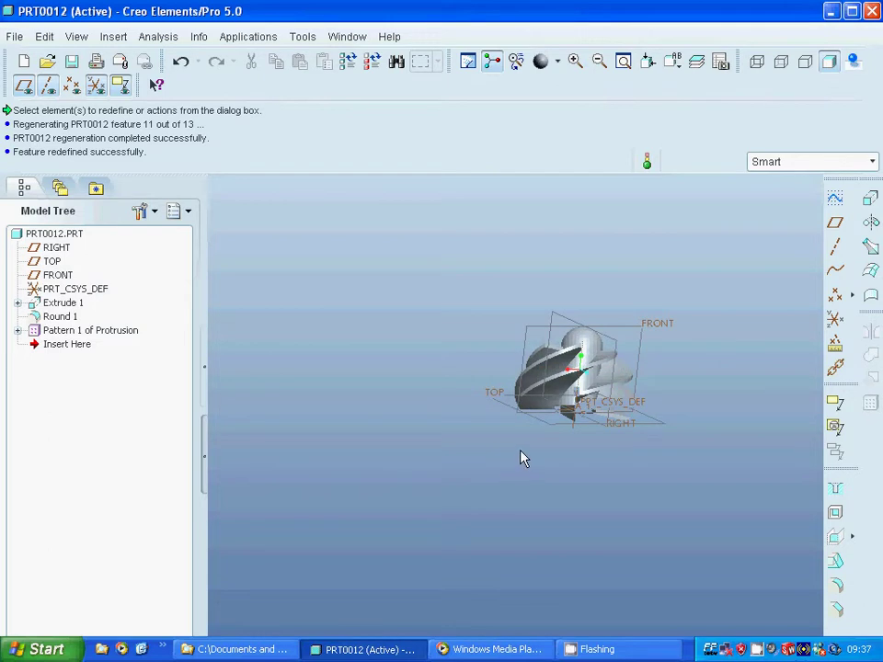
pyautogui.moveTo(511, 461); pyautogui.dragTo(590, 518, button='middle')
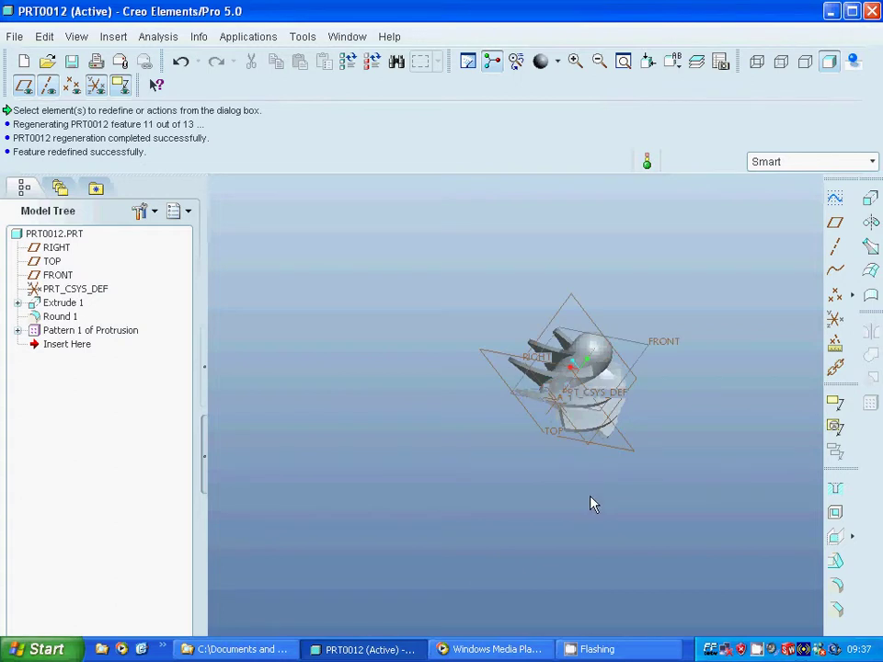
# Step: Redefine the sweep profile of the pattern's first helical protrusion, opening its sketch for modification
pyautogui.click(18, 331)
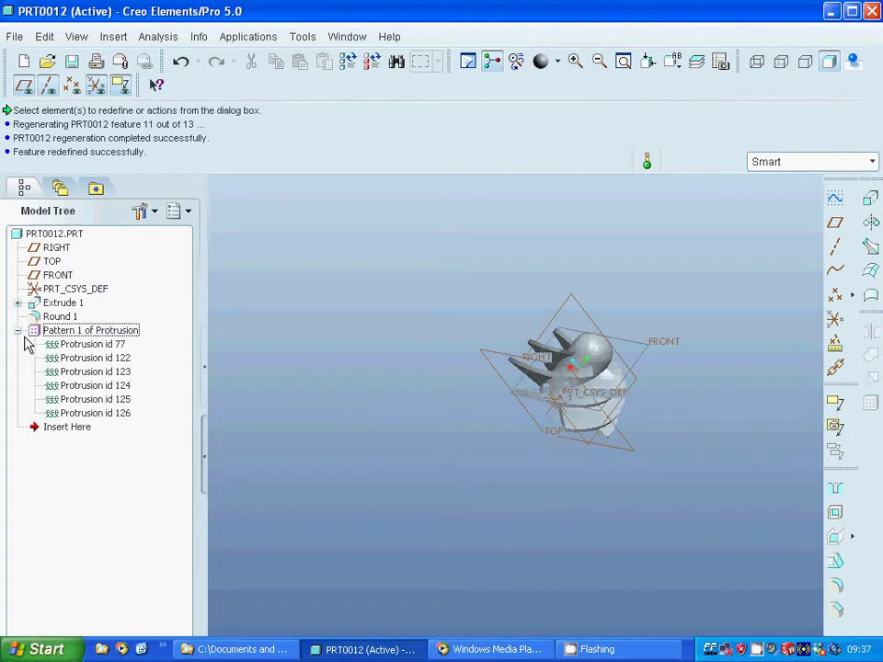
pyautogui.click(89, 346)
pyautogui.rightClick(89, 347)
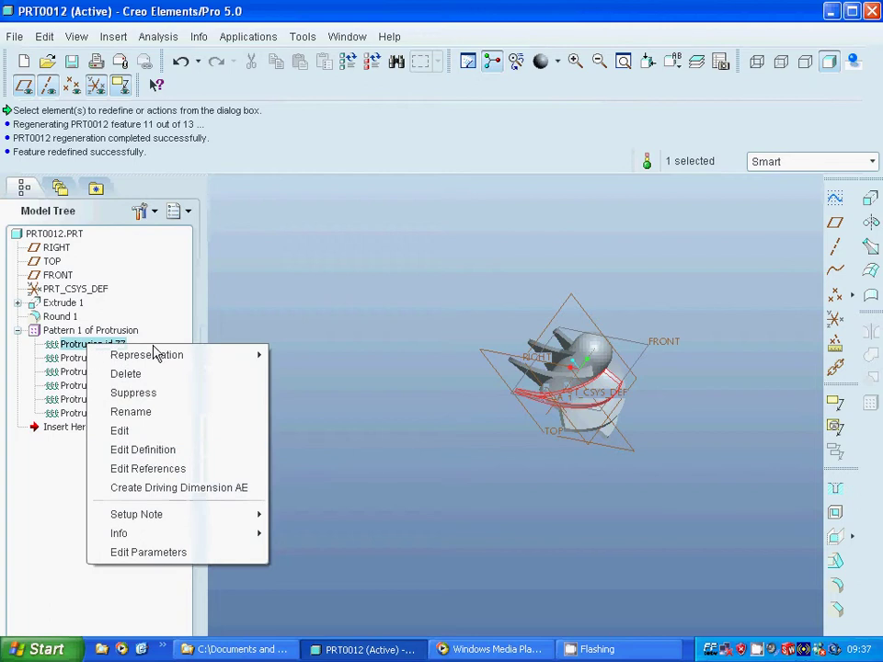
pyautogui.click(148, 449)
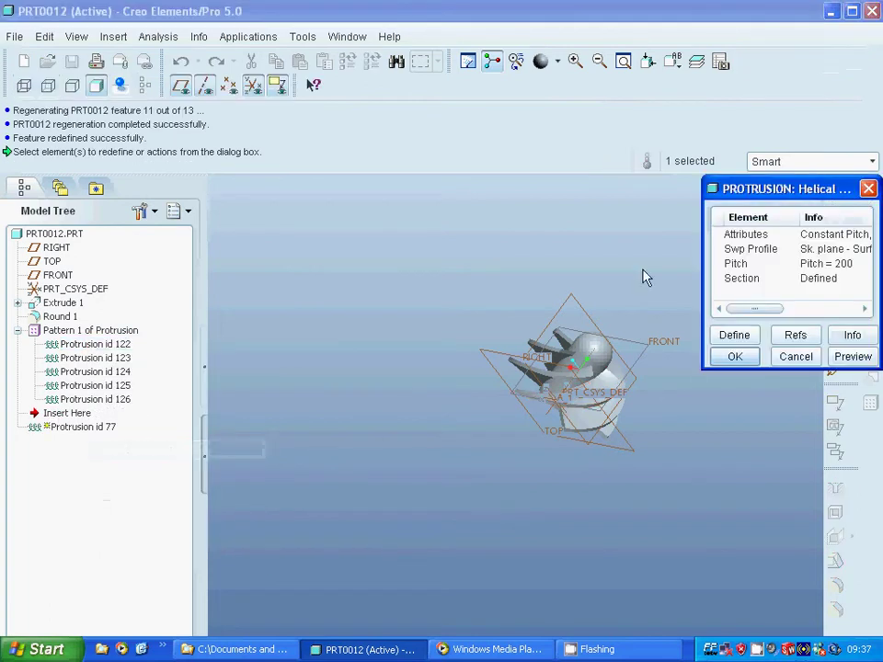
pyautogui.click(740, 252)
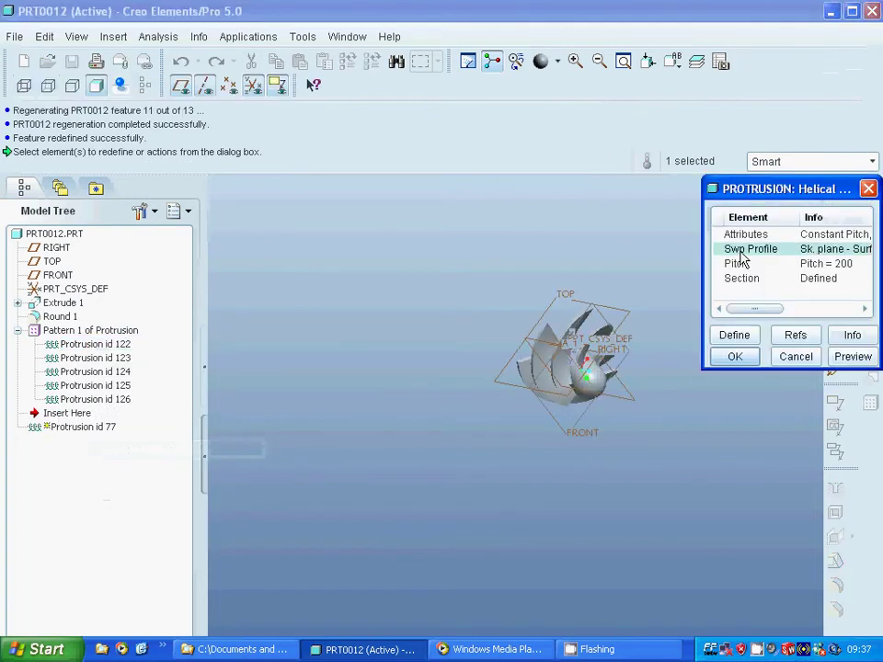
pyautogui.click(734, 336)
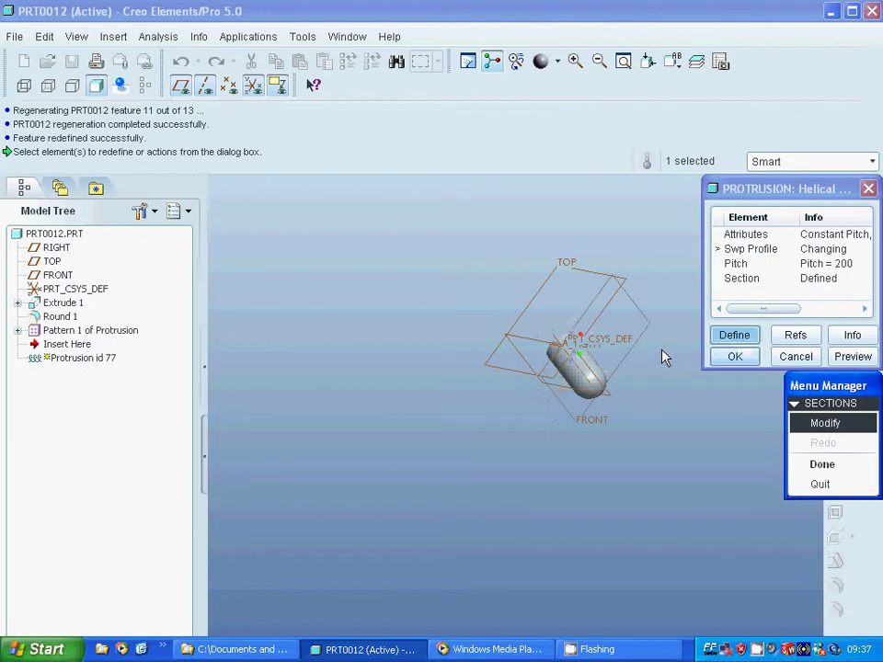
pyautogui.click(819, 467)
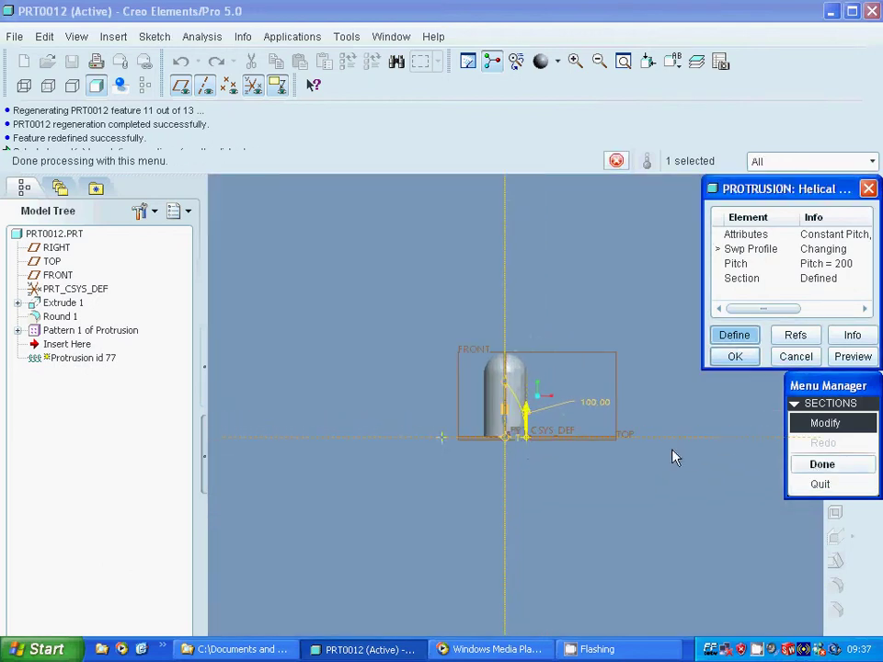
# Step: Set the radius of the sweep profile's arc to 50
pyautogui.click(588, 409)
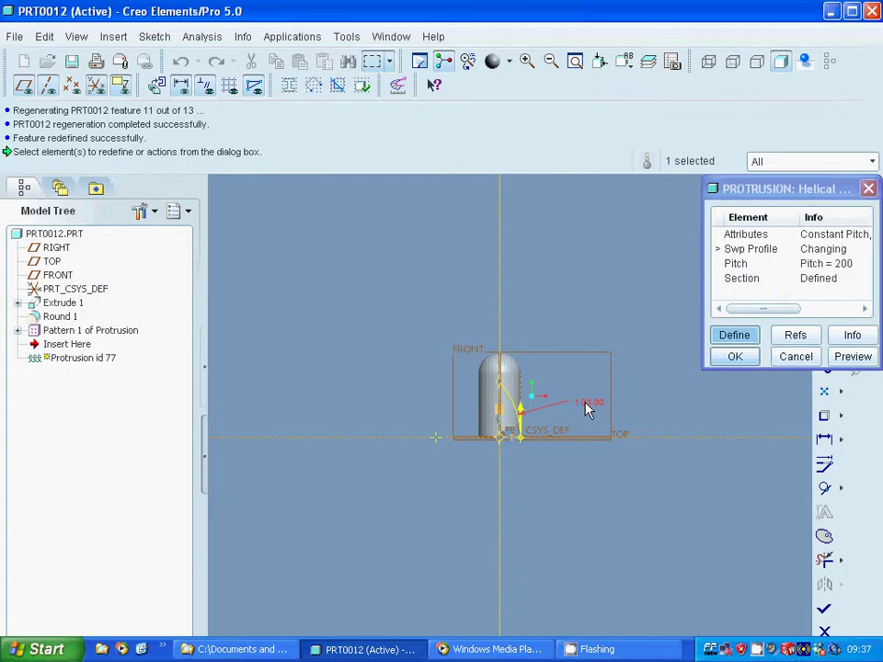
pyautogui.doubleClick(587, 409)
pyautogui.write('50')
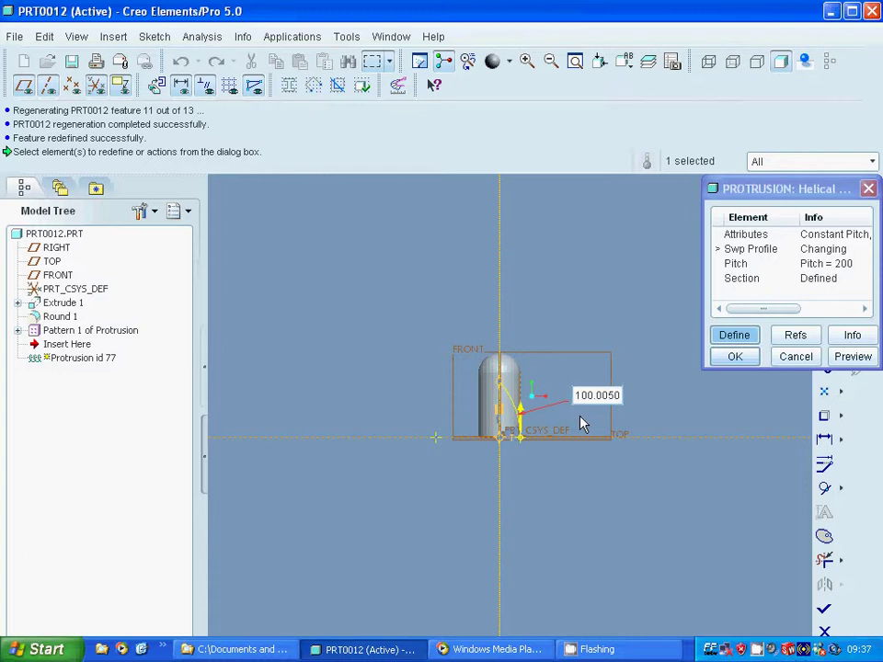
pyautogui.press('Return')
pyautogui.doubleClick(592, 404)
pyautogui.press('BackSpace')
pyautogui.write('50')
pyautogui.press('Return')
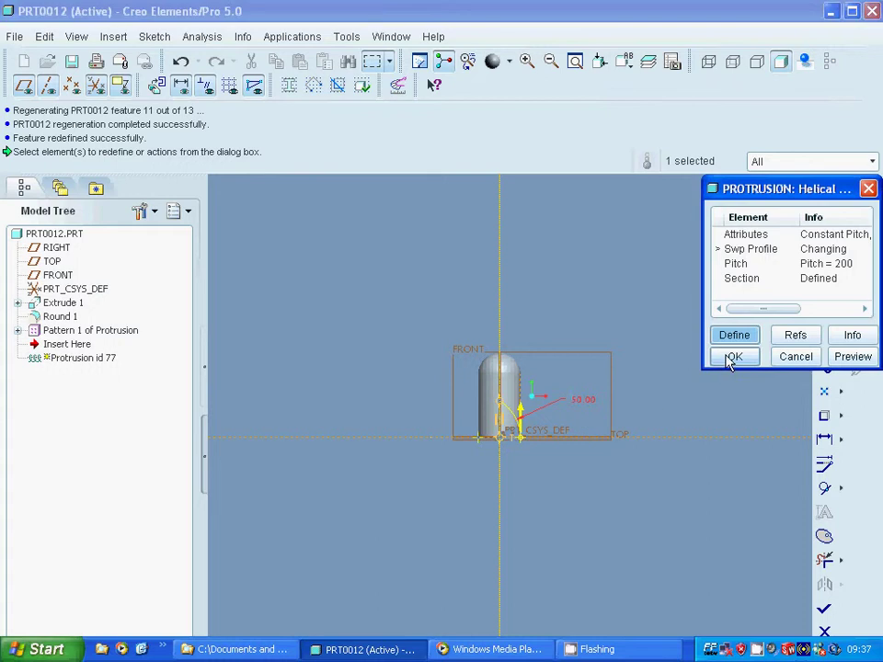
# Step: Finish the sweep profile sketch and accept the redefined helical protrusion so the blade pattern regenerates
pyautogui.click(824, 609)
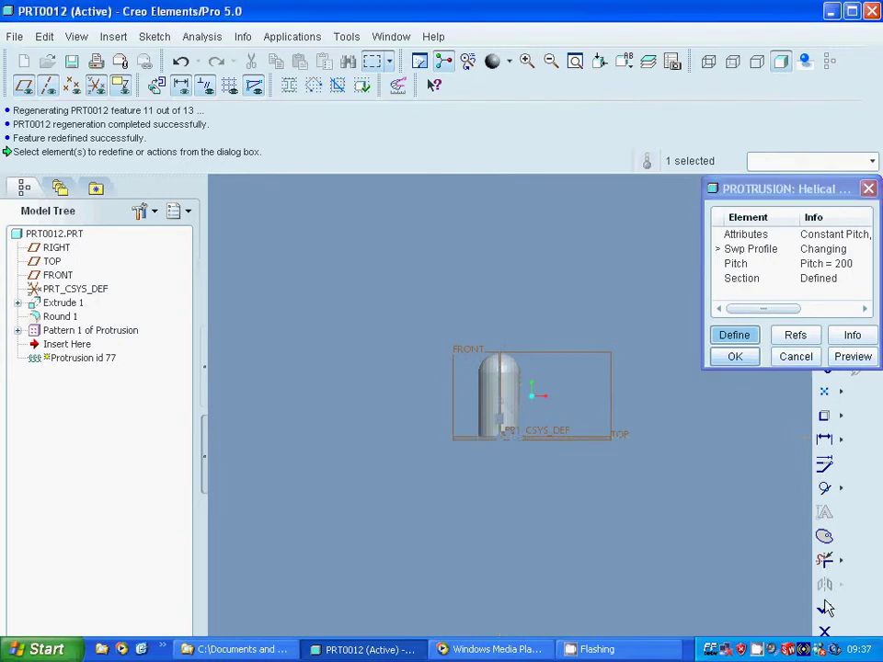
pyautogui.click(735, 361)
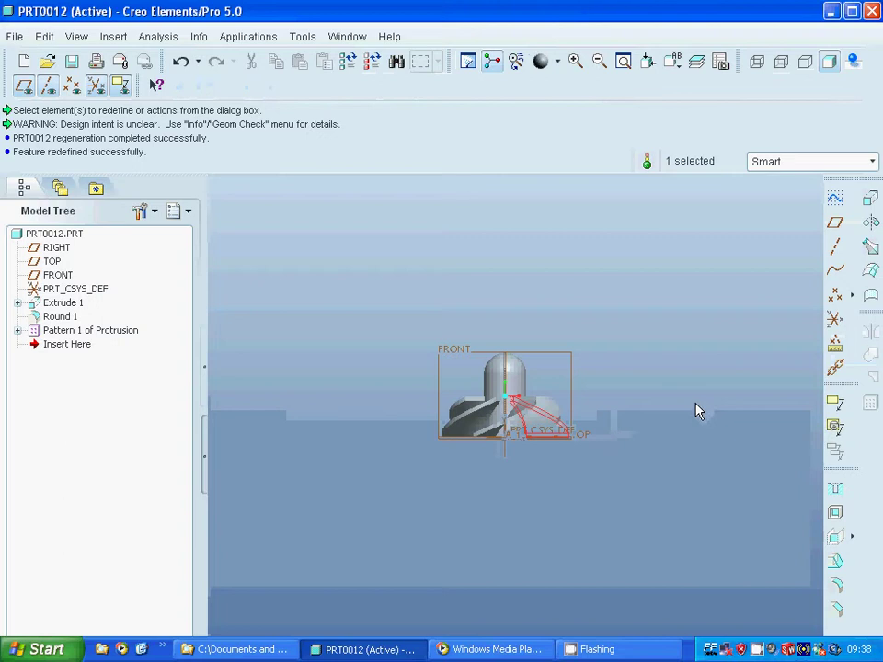
pyautogui.moveTo(666, 390); pyautogui.dragTo(649, 450, button='middle')
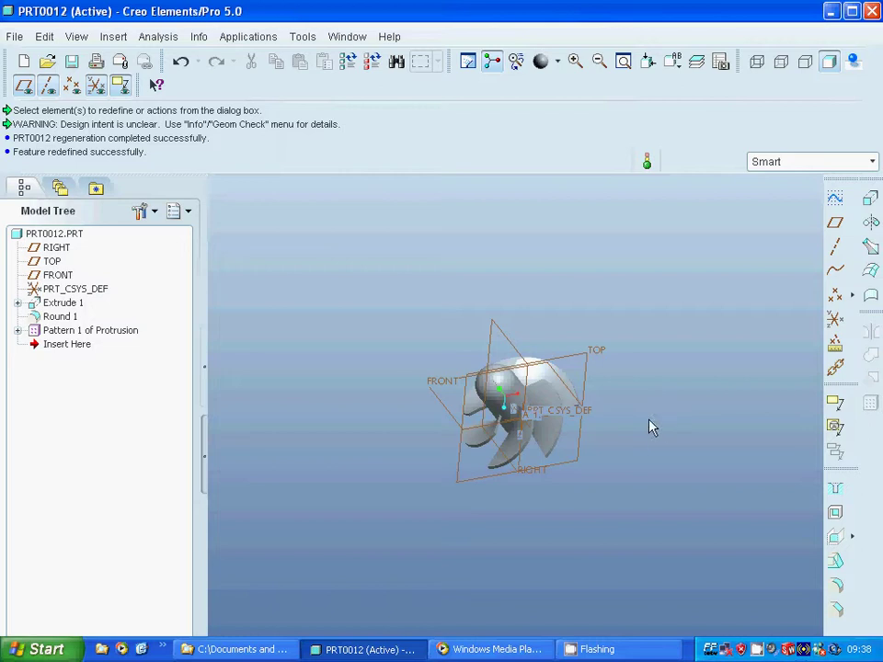
# Step: Start a Round feature for a blade's pointed tip and show its set options
pyautogui.click(575, 61)
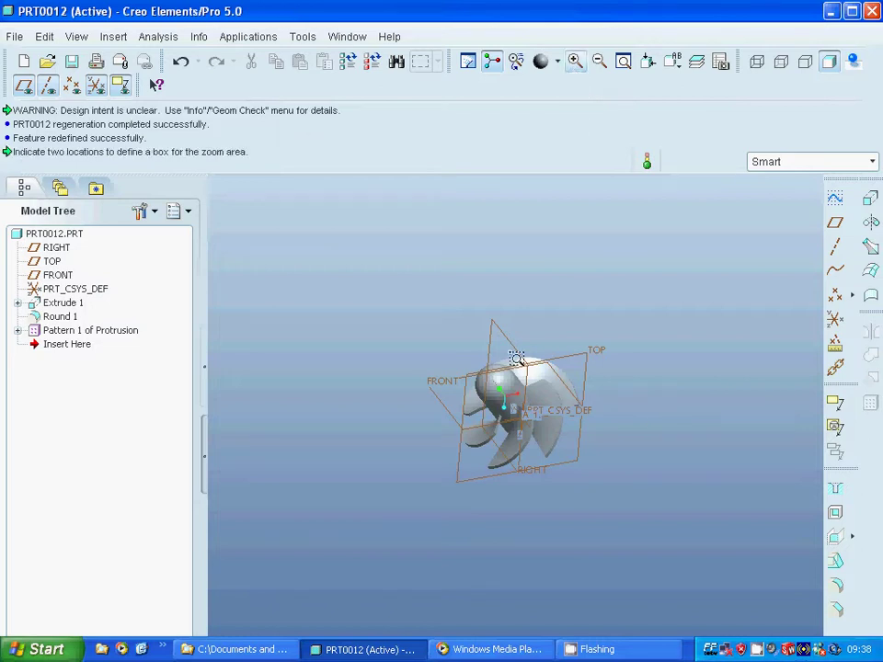
pyautogui.click(505, 424)
pyautogui.click(621, 480)
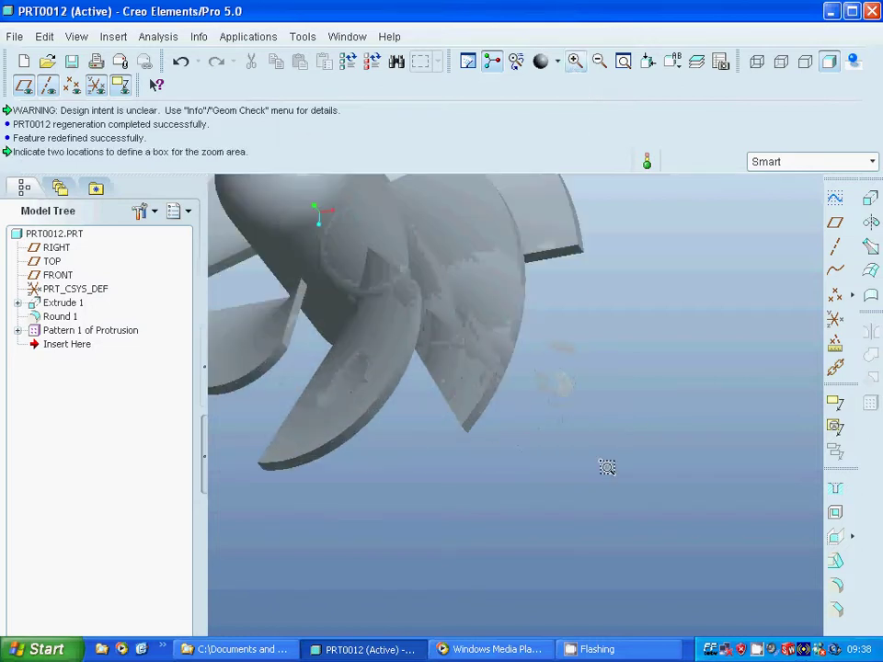
pyautogui.click(575, 61)
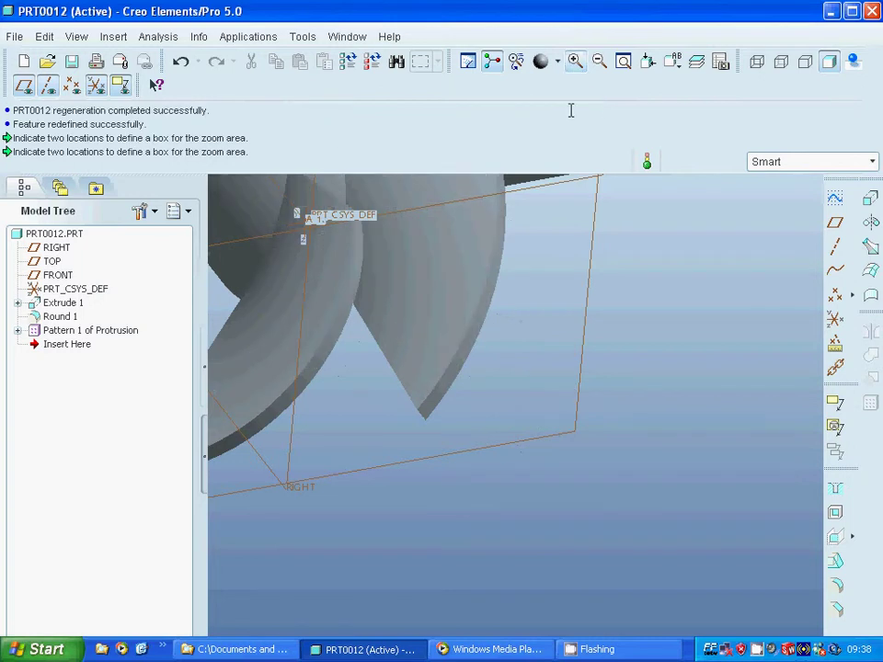
pyautogui.click(836, 587)
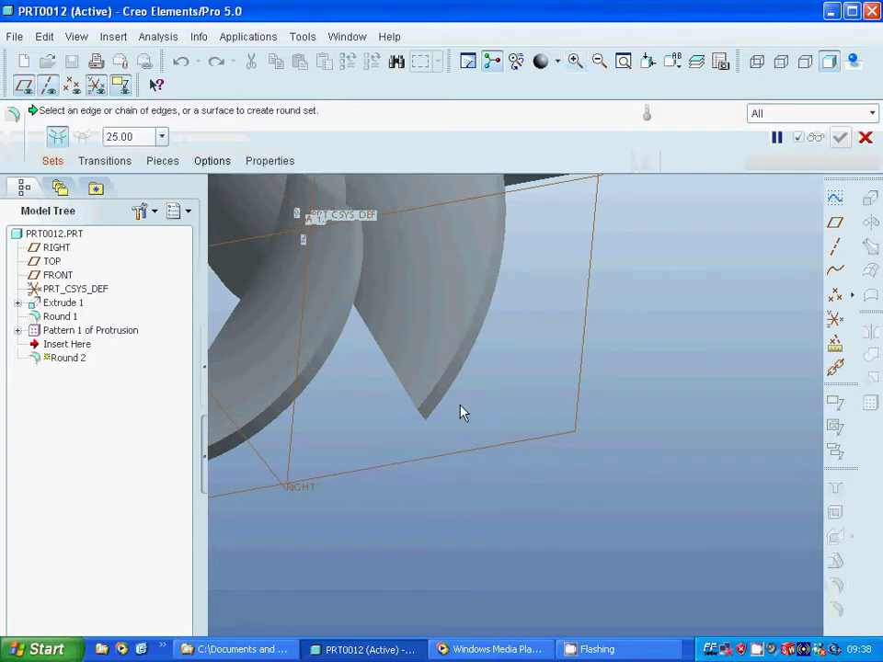
pyautogui.click(53, 161)
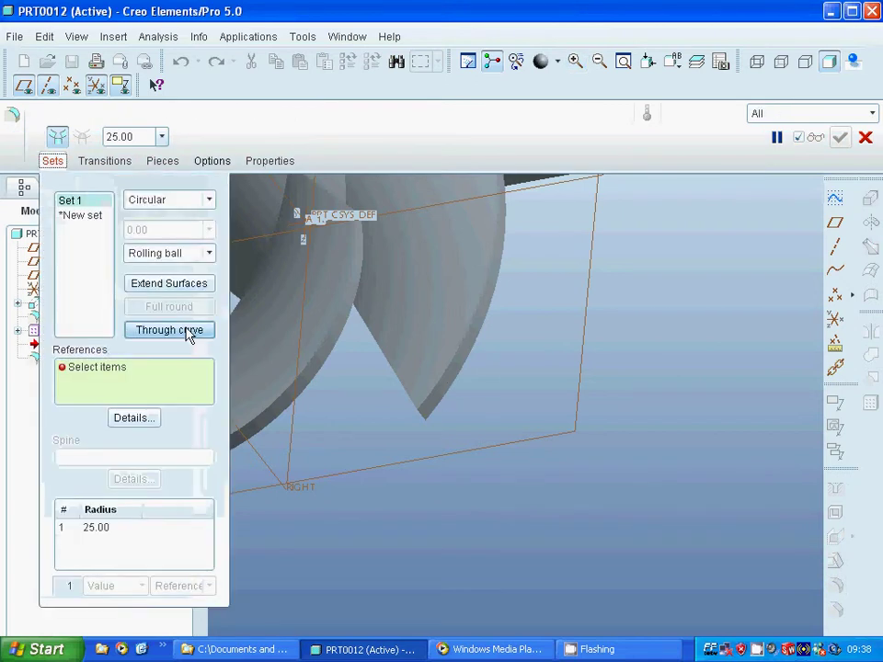
pyautogui.click(178, 286)
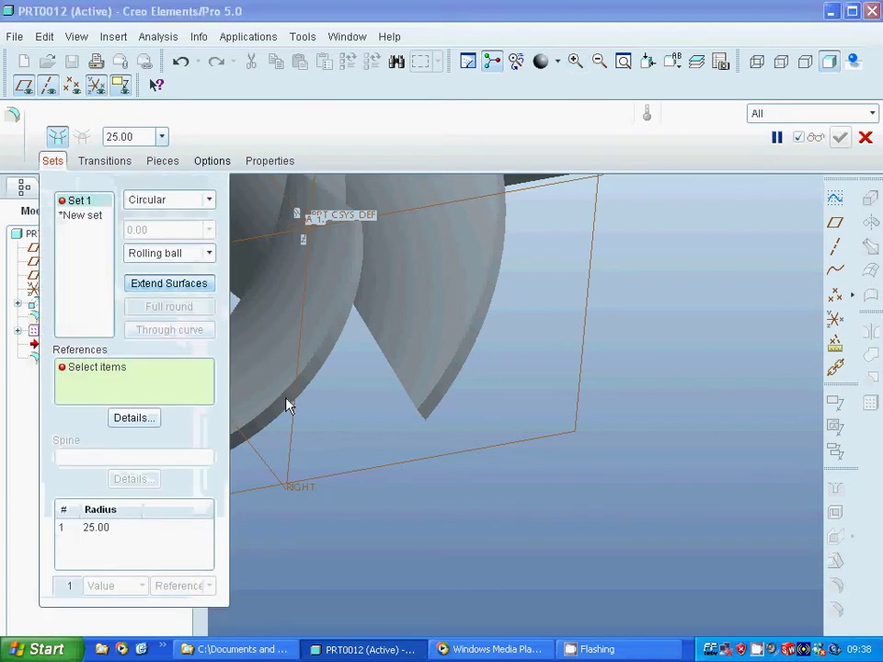
pyautogui.click(450, 394)
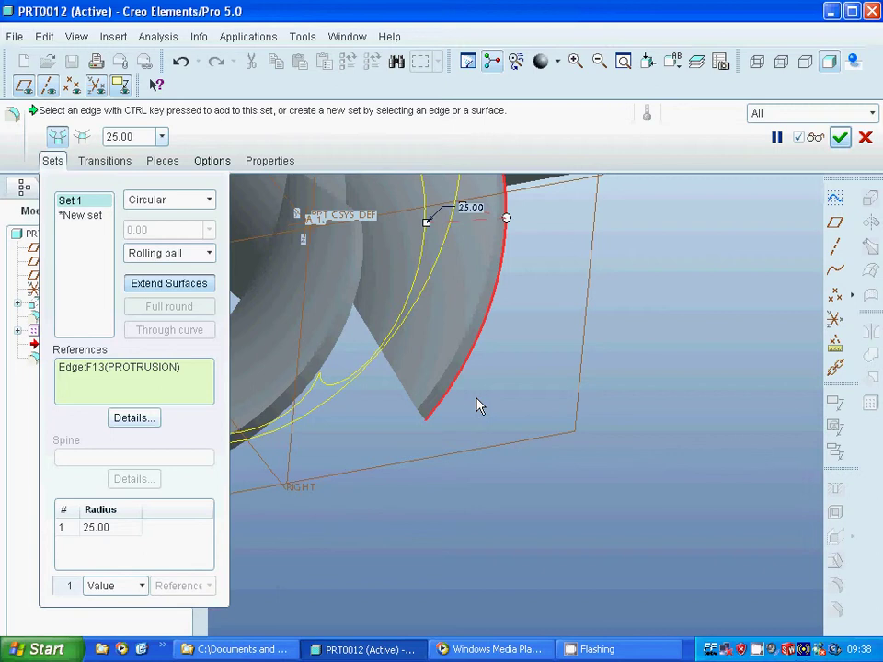
pyautogui.rightClick(130, 373)
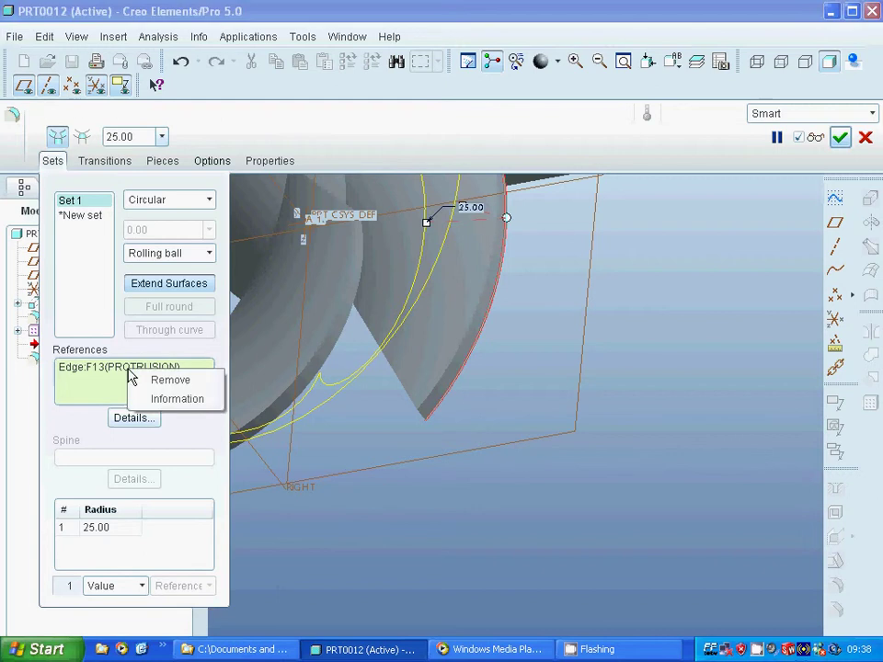
pyautogui.click(181, 385)
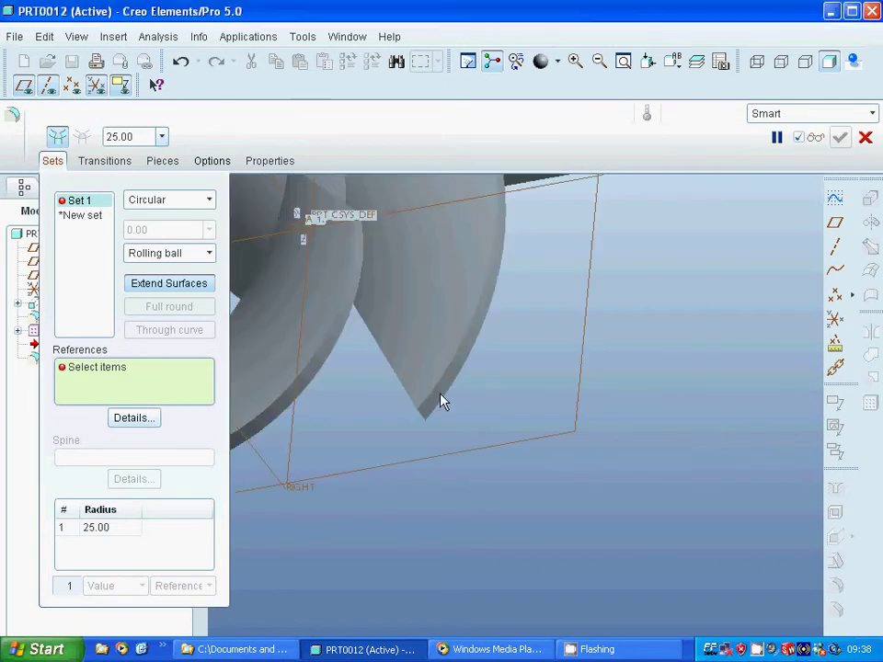
pyautogui.click(442, 401)
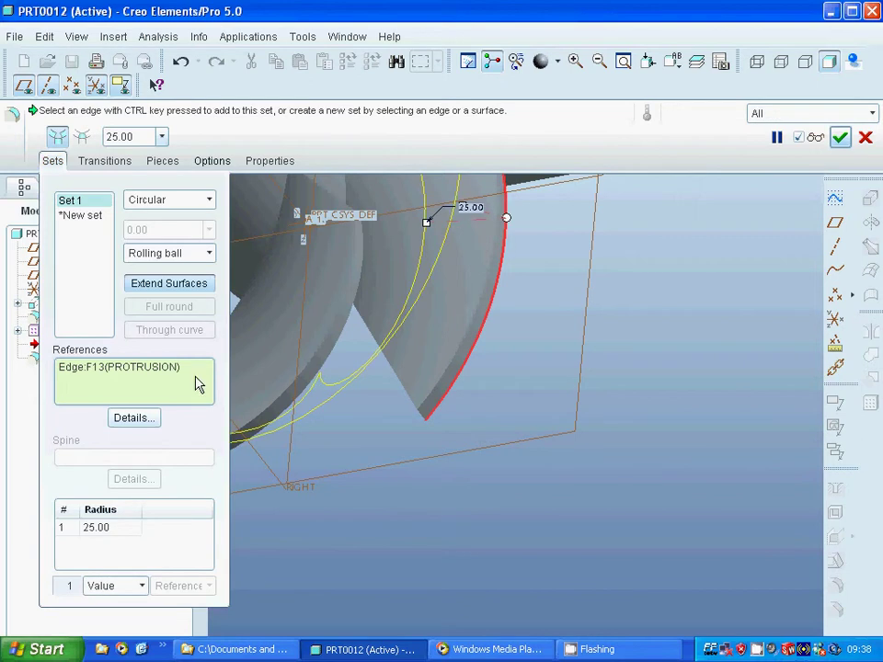
pyautogui.rightClick(148, 373)
pyautogui.click(176, 382)
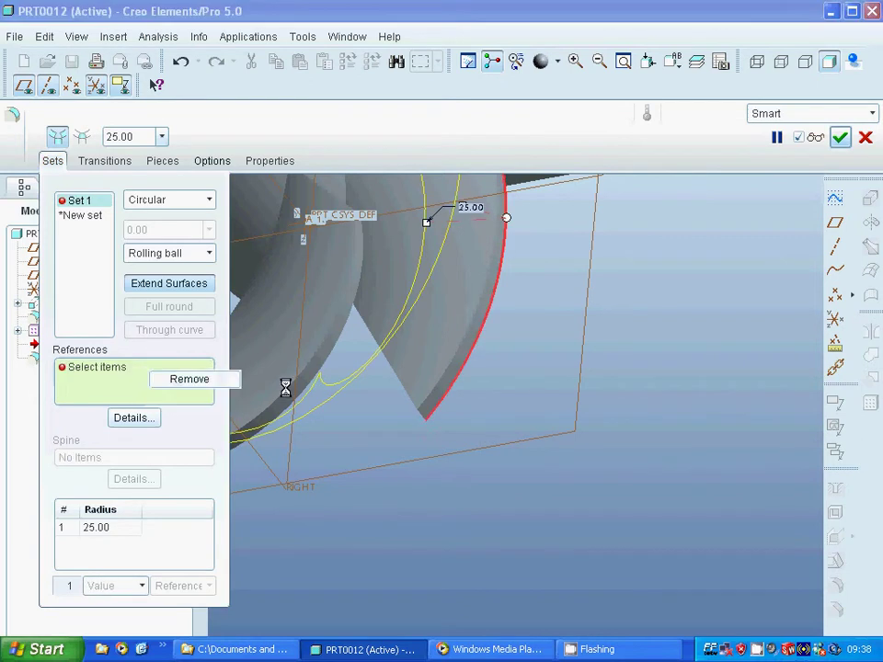
# Step: Reference the blade's narrow outer edge surface and the adjoining narrow end surface at the tip for the round
pyautogui.click(574, 62)
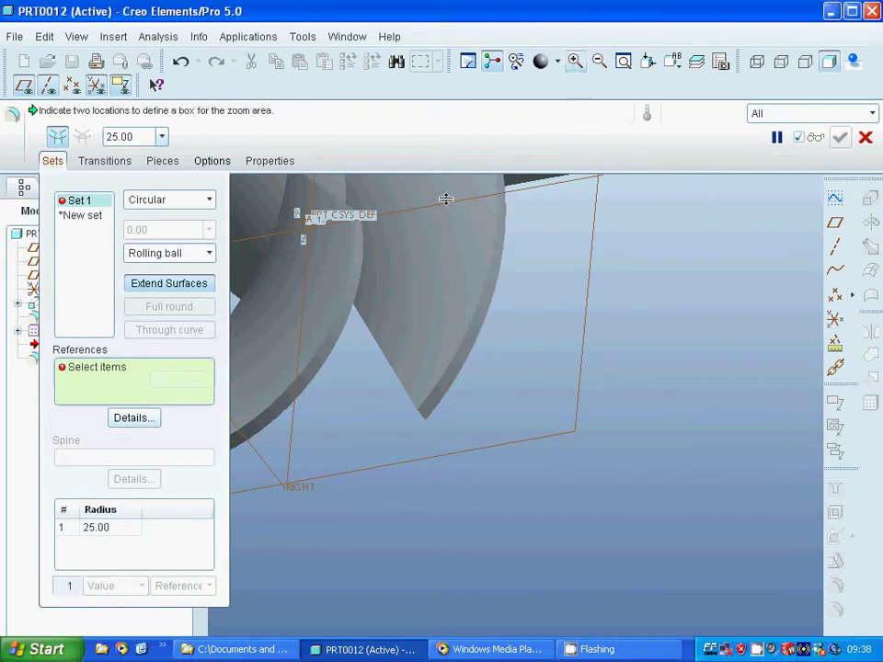
pyautogui.click(355, 335)
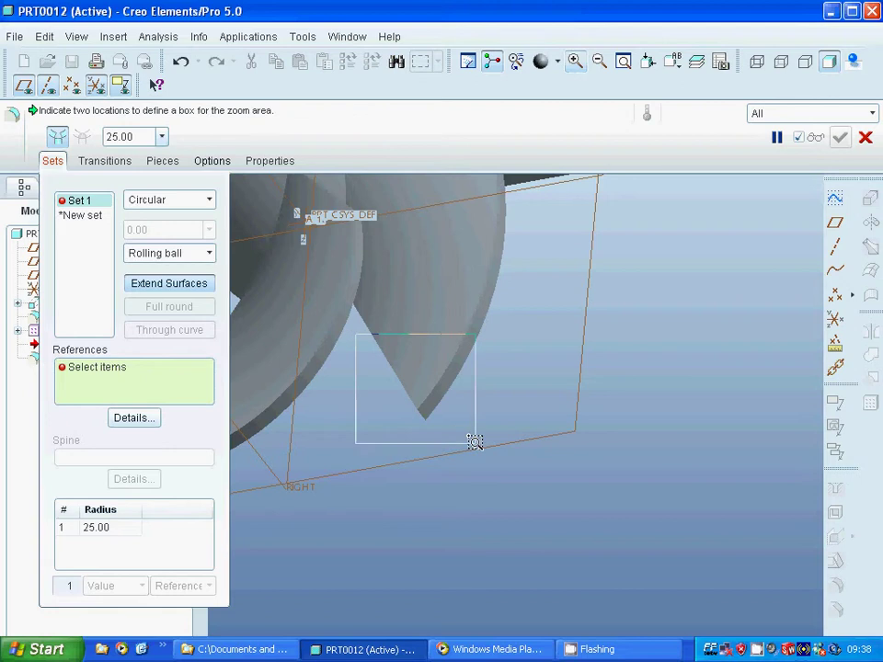
pyautogui.click(474, 440)
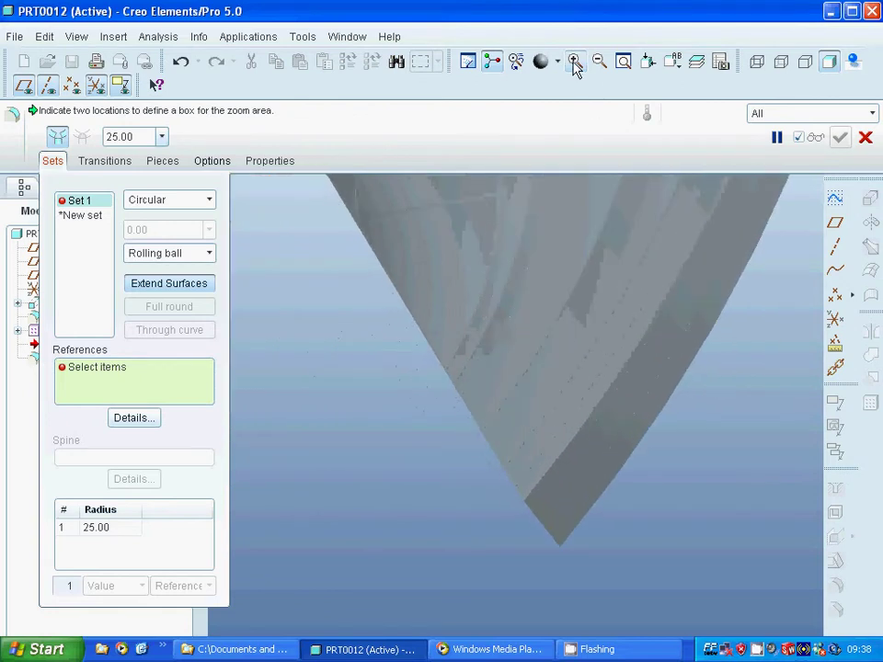
pyautogui.moveTo(342, 326); pyautogui.dragTo(390, 423, button='middle')
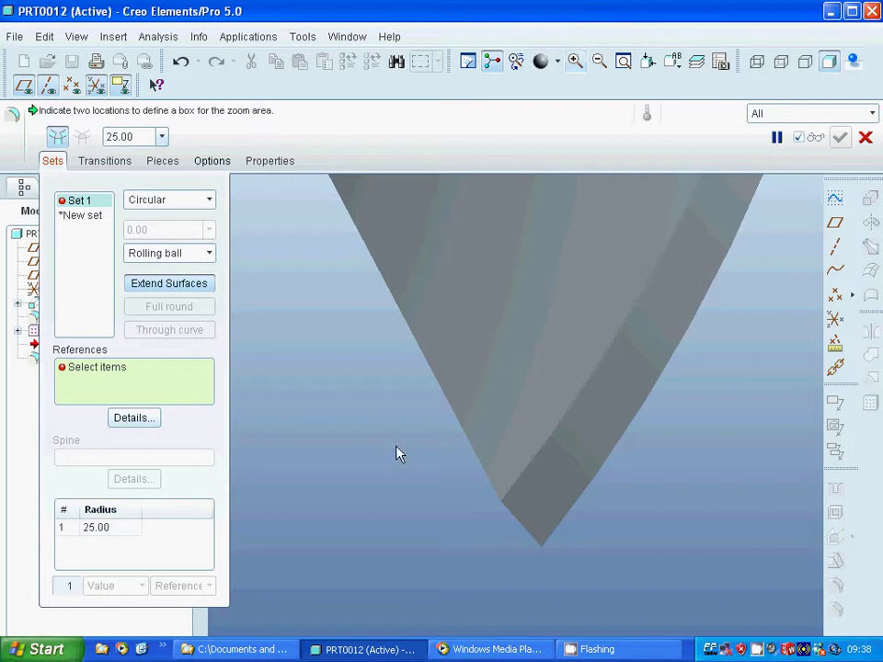
pyautogui.click(557, 469)
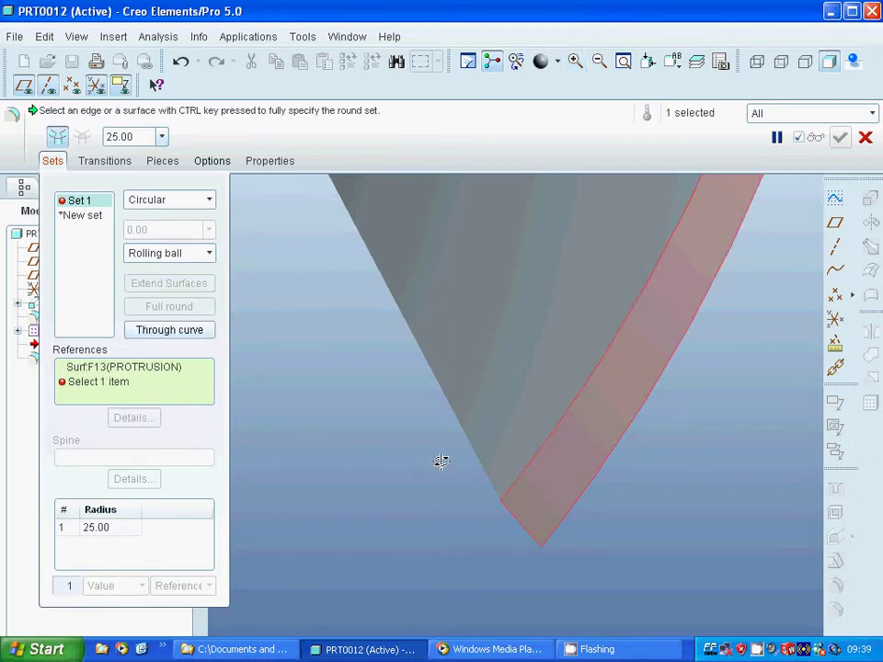
pyautogui.moveTo(442, 461); pyautogui.dragTo(457, 451, button='middle')
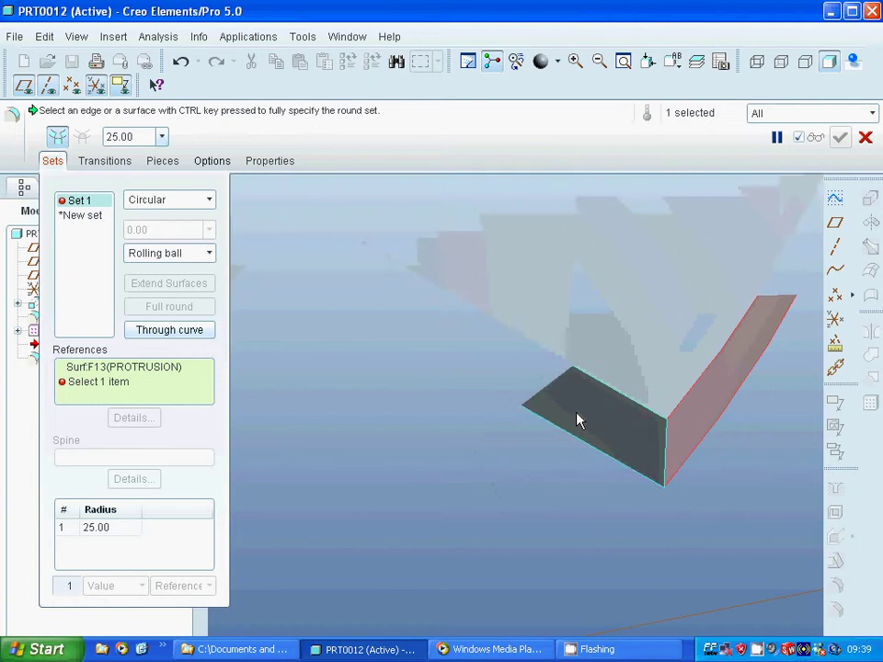
pyautogui.keyDown('ctrl'); pyautogui.click(577, 417); pyautogui.keyUp('ctrl')
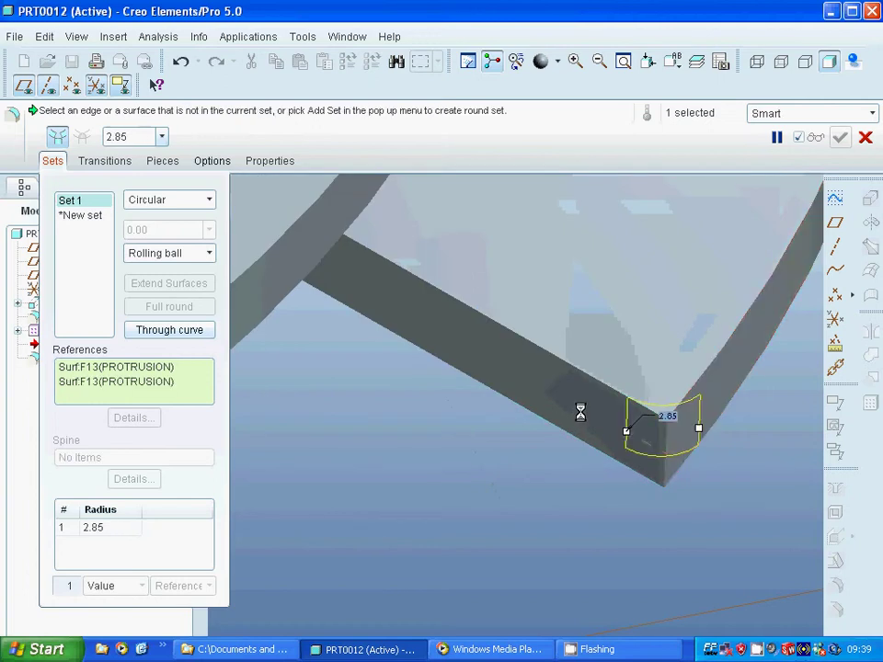
pyautogui.moveTo(564, 438); pyautogui.dragTo(522, 455, button='middle')
pyautogui.scroll(-3, 524, 455)
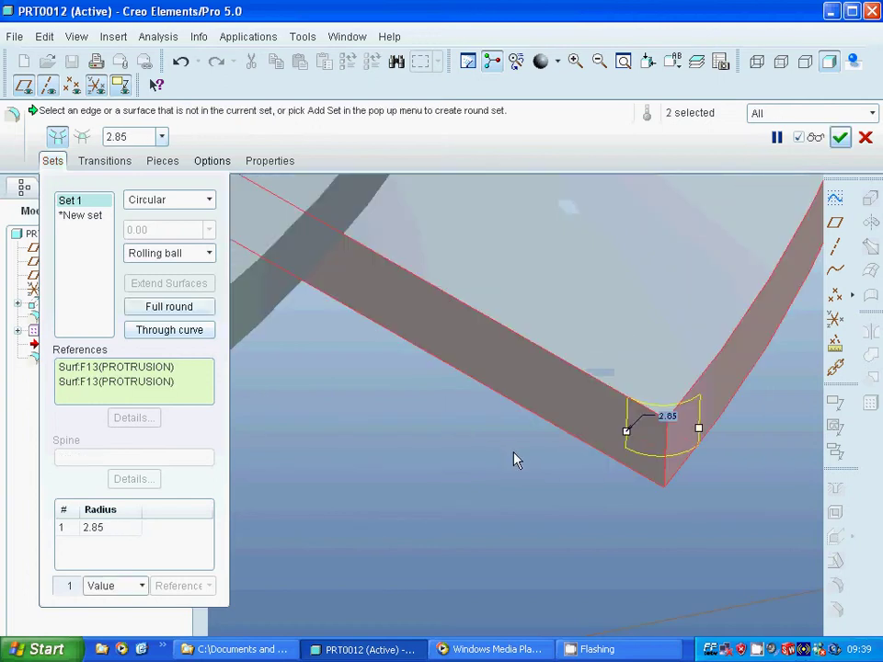
# Step: Try a radius of 50 for the blade tip round
pyautogui.doubleClick(146, 137)
pyautogui.write('50')
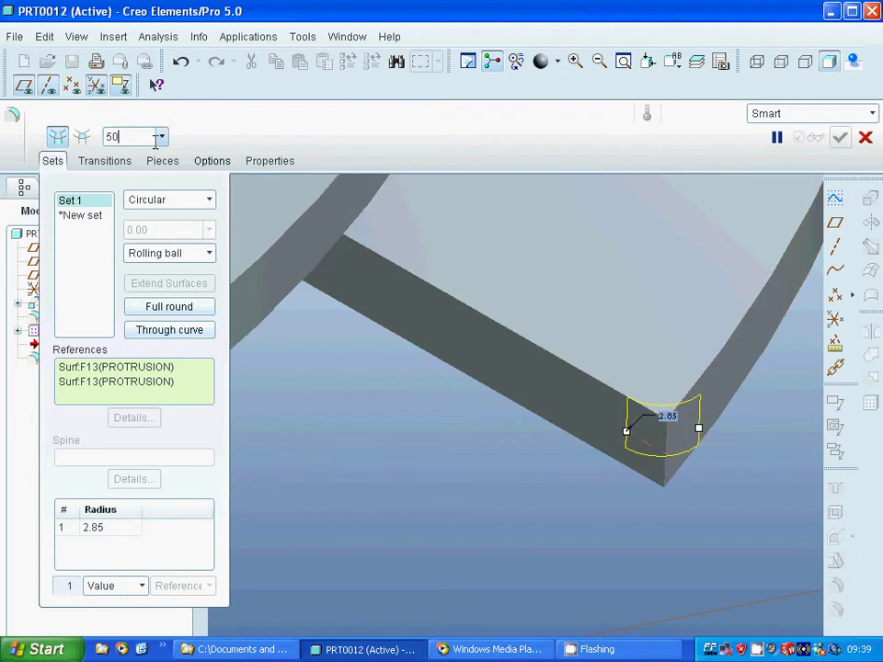
pyautogui.press('Return')
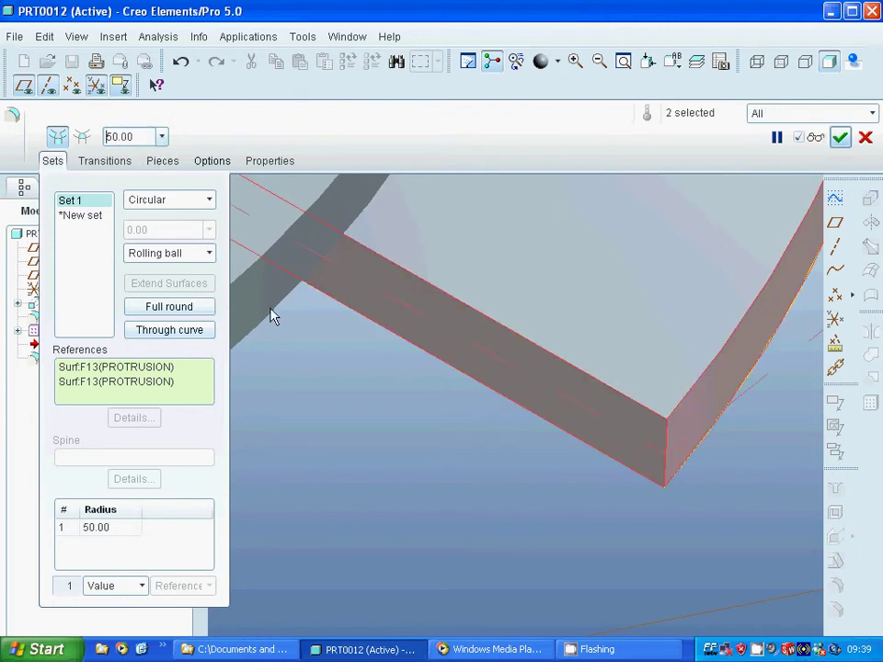
# Step: Set the blade tip round's radius to 10
pyautogui.doubleClick(140, 137)
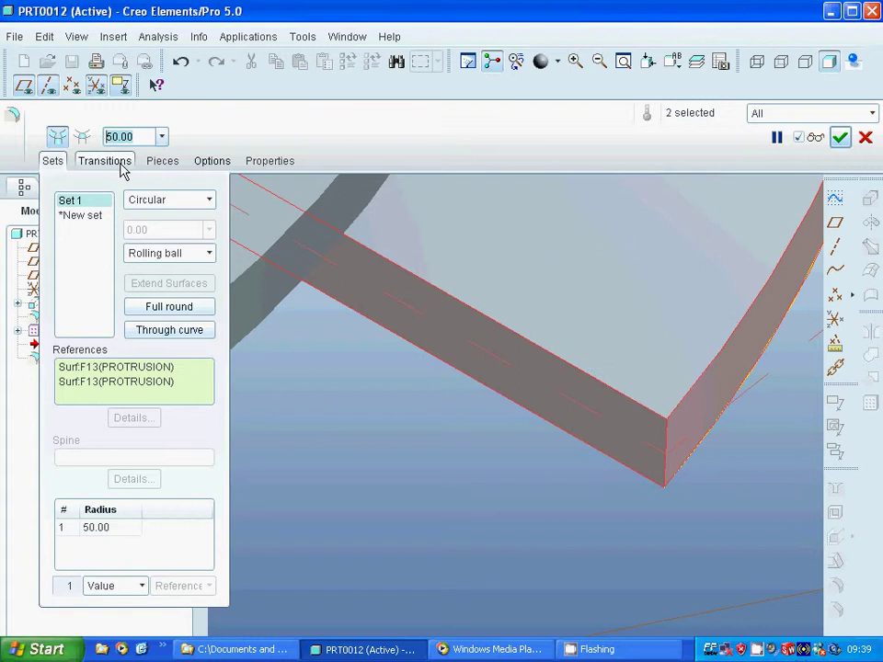
pyautogui.write('10')
pyautogui.press('Return')
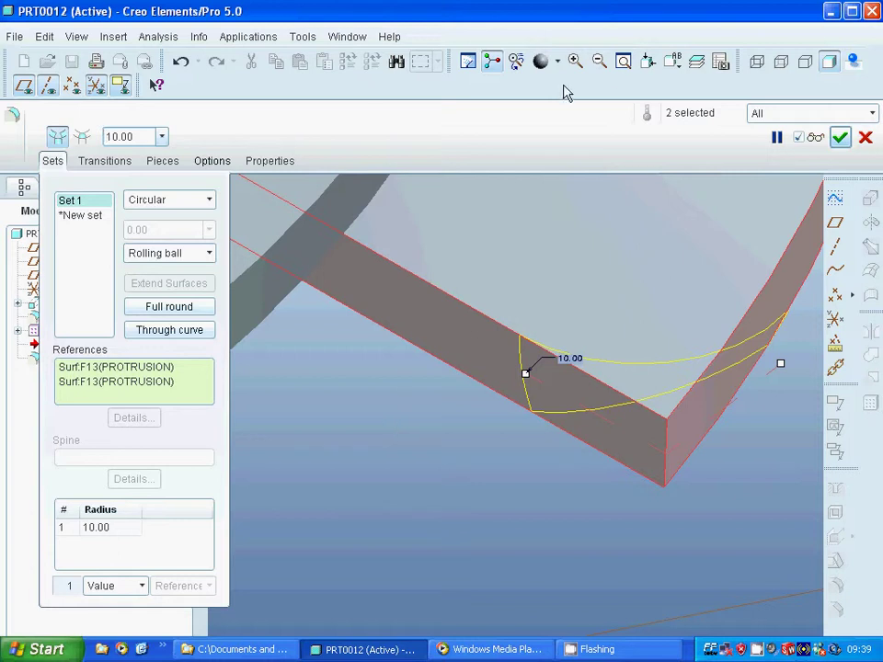
# Step: Preview the radius 10 round and examine the blade tips up close and from several angles
pyautogui.click(598, 62)
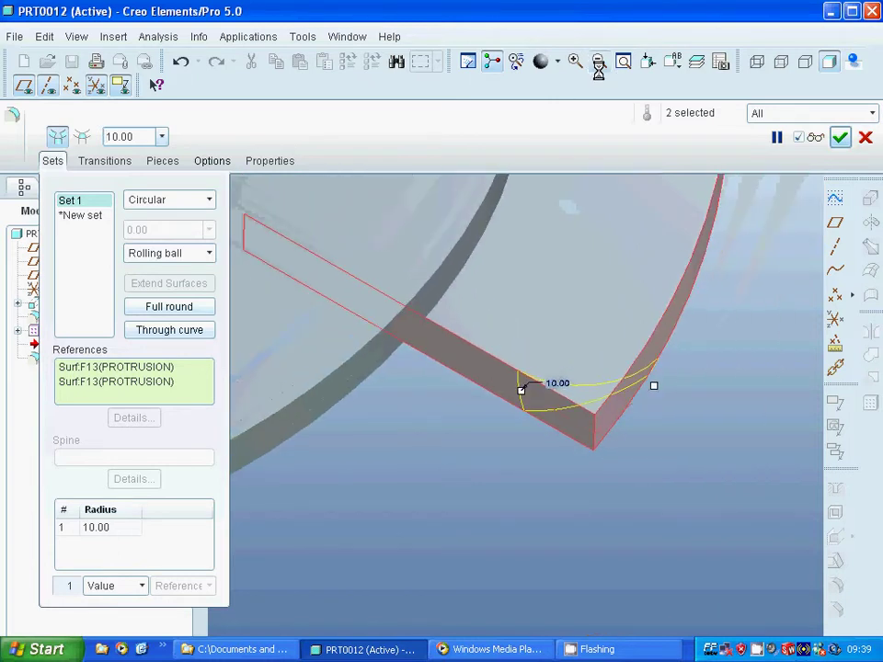
pyautogui.click(599, 66)
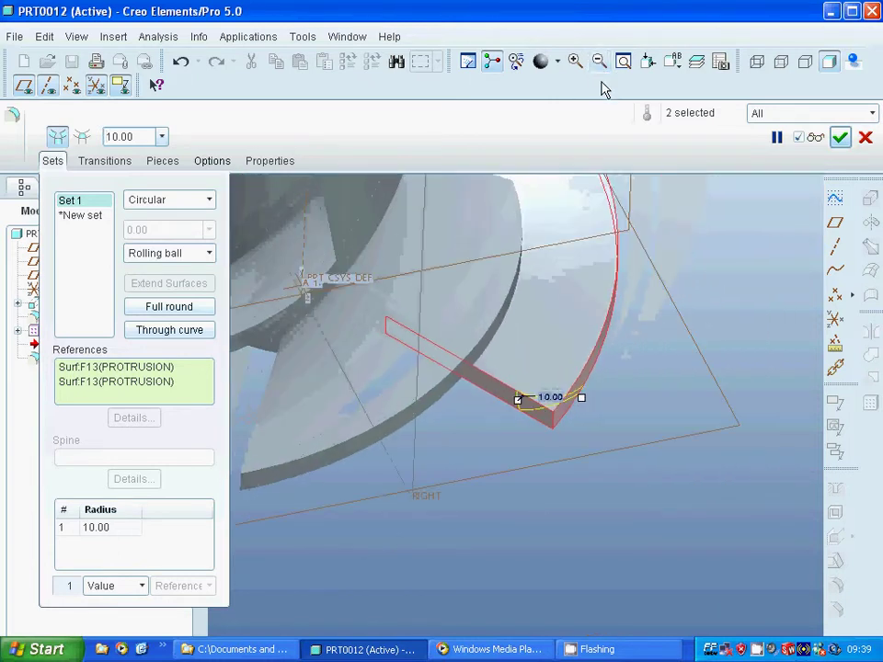
pyautogui.click(599, 62)
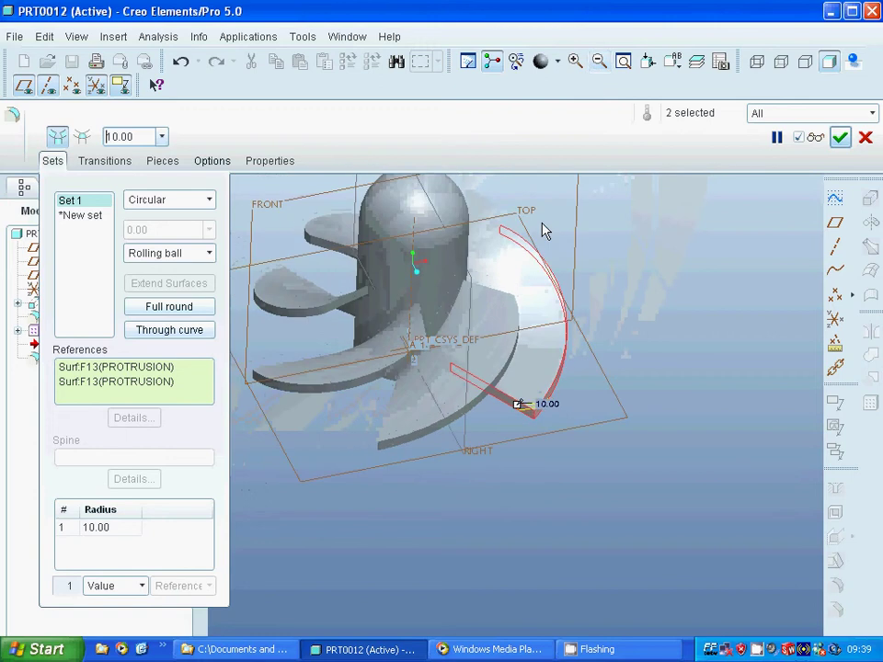
pyautogui.click(575, 61)
pyautogui.click(357, 406)
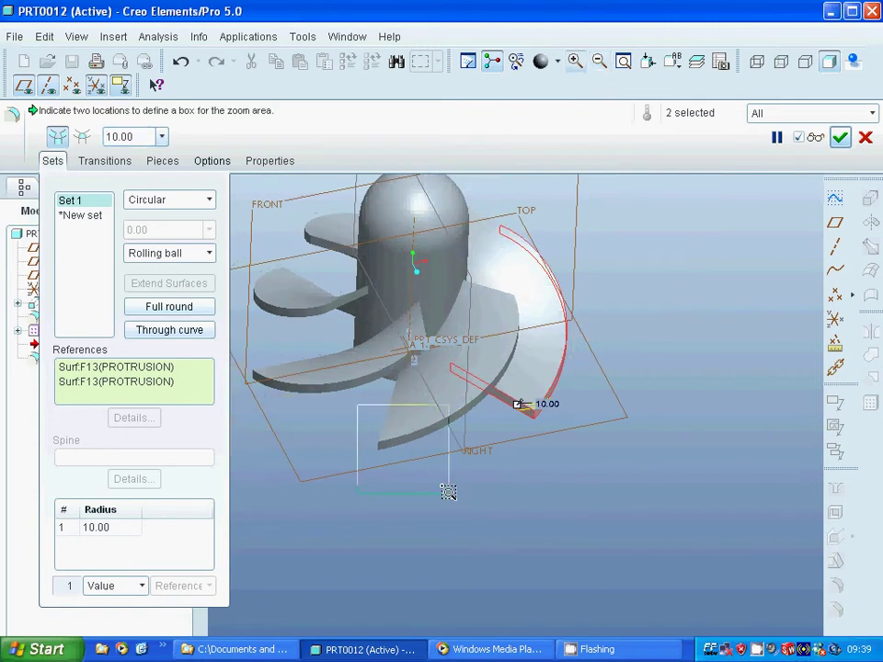
pyautogui.click(450, 490)
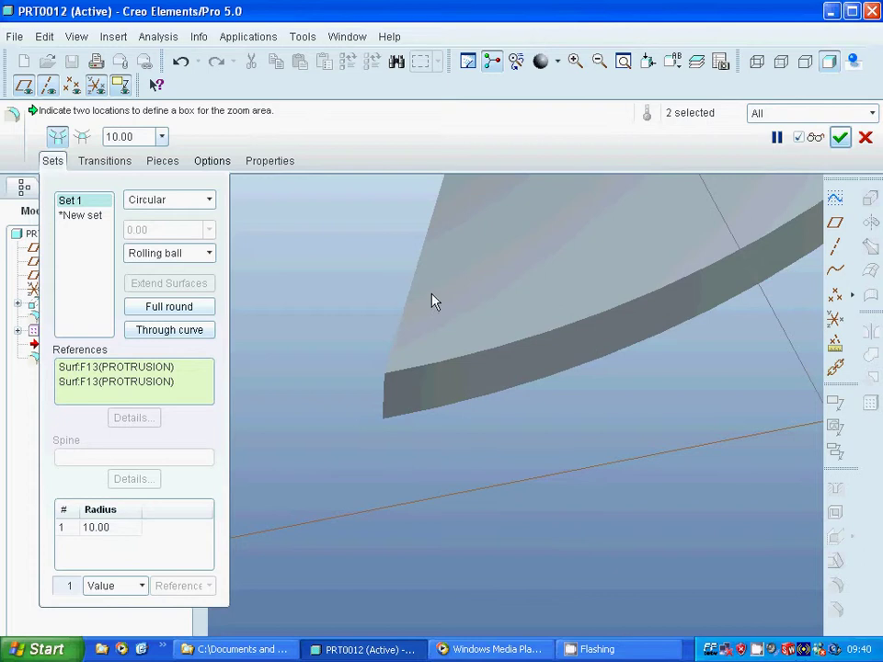
pyautogui.click(597, 61)
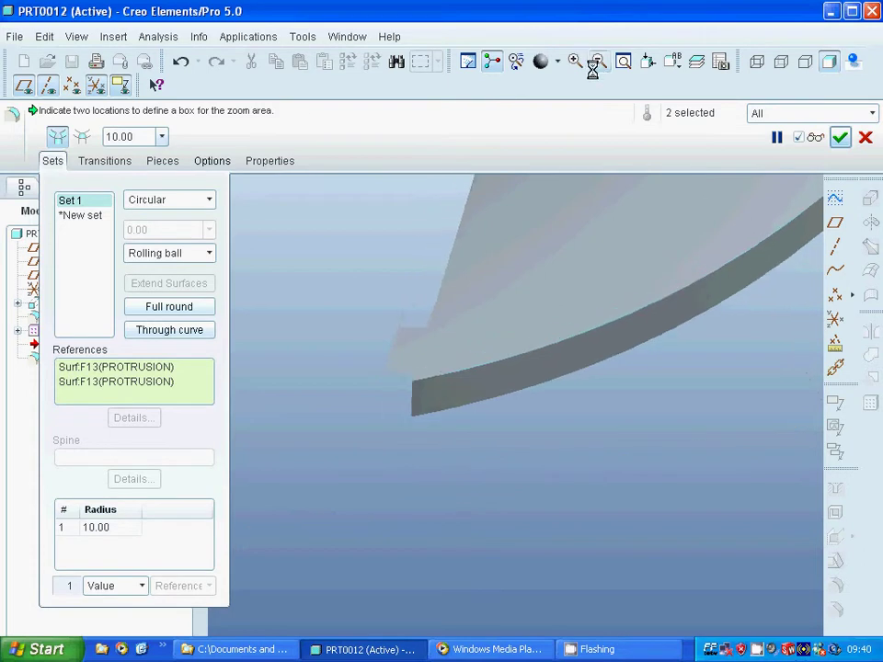
pyautogui.click(597, 61)
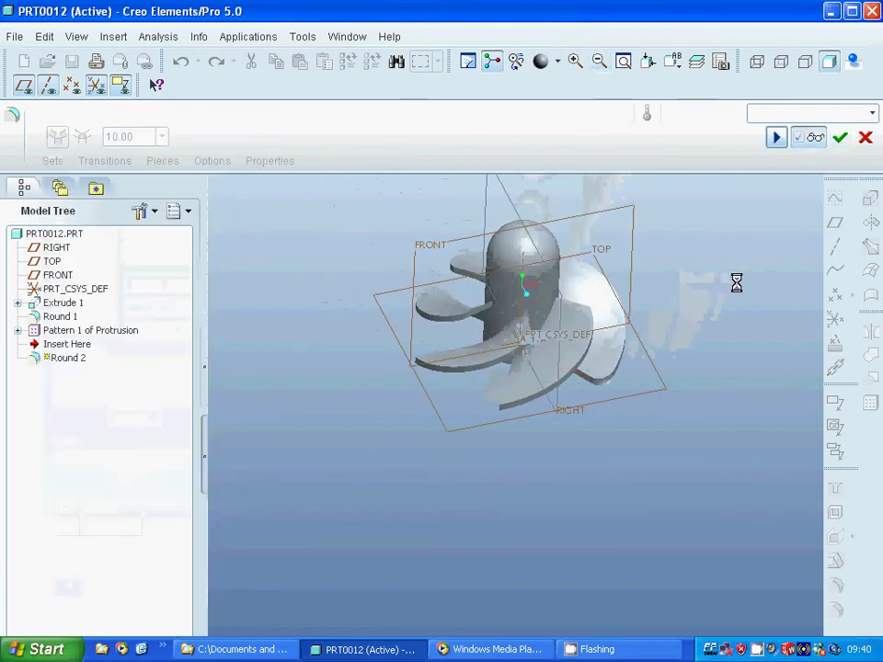
pyautogui.moveTo(736, 288); pyautogui.dragTo(672, 384, button='middle')
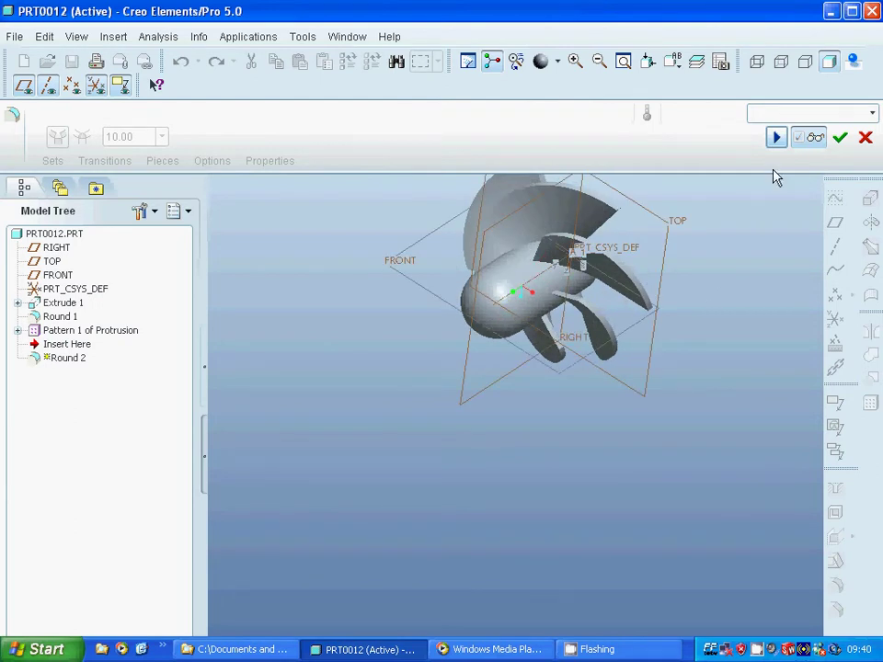
pyautogui.click(777, 137)
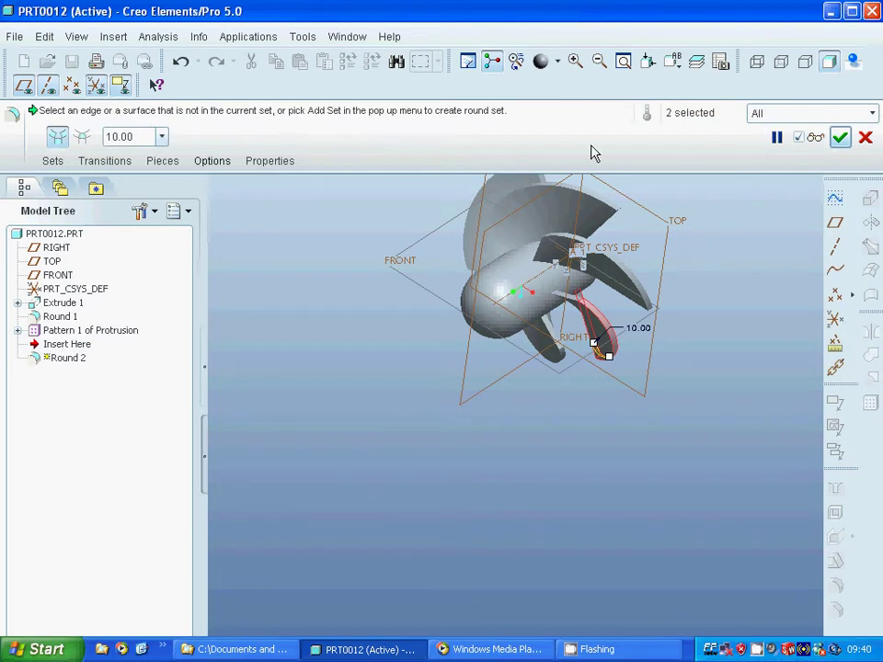
# Step: Show the blade tip round's set references and highlight the second referenced surface on the blade
pyautogui.click(574, 62)
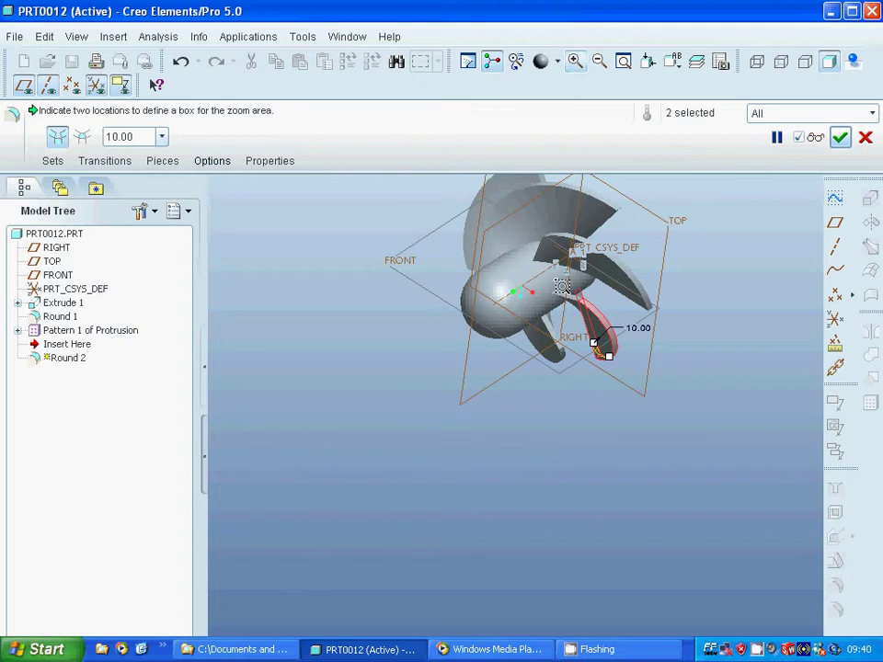
pyautogui.scroll(10, 605, 317)
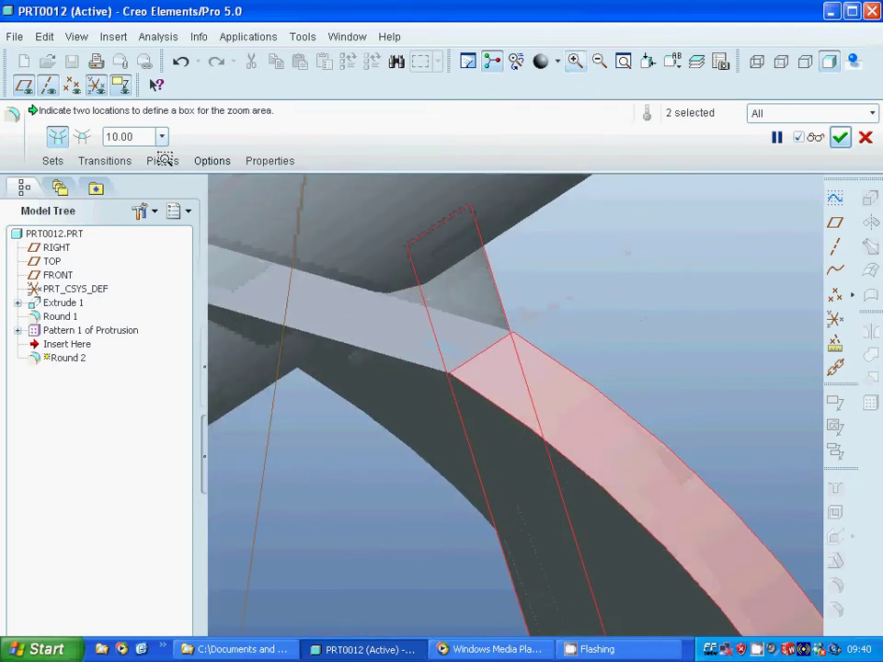
pyautogui.click(51, 161)
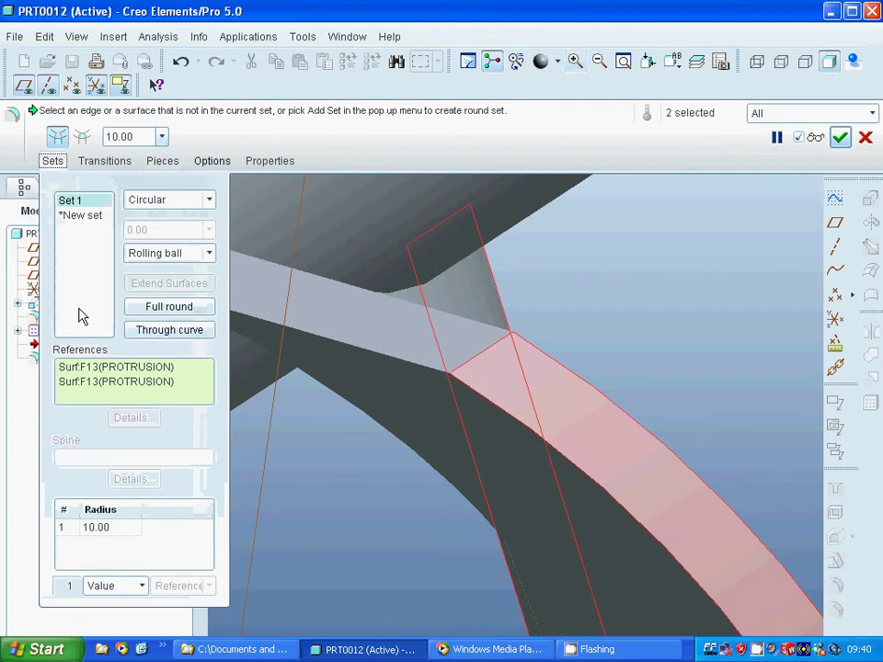
pyautogui.click(130, 385)
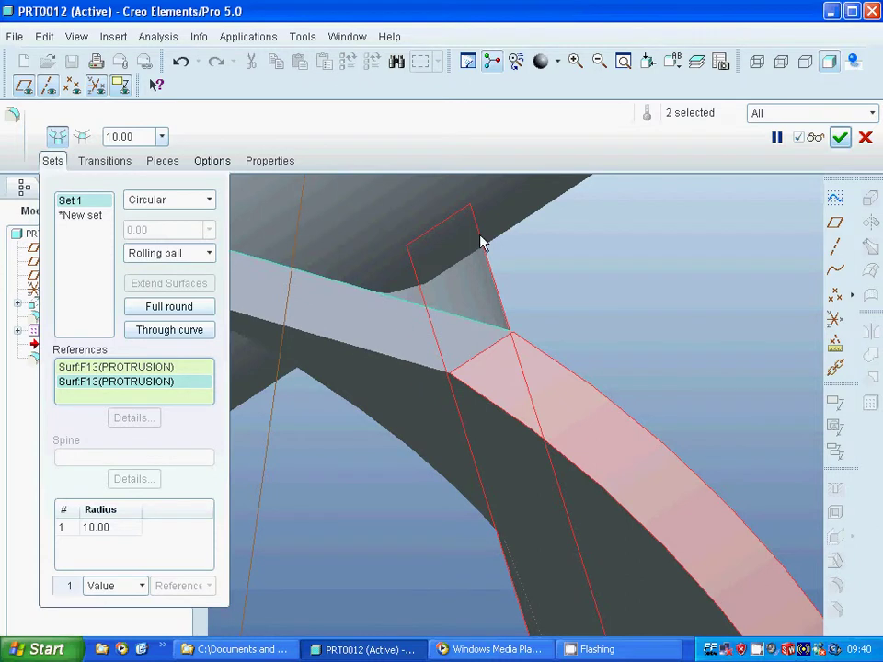
pyautogui.click(623, 61)
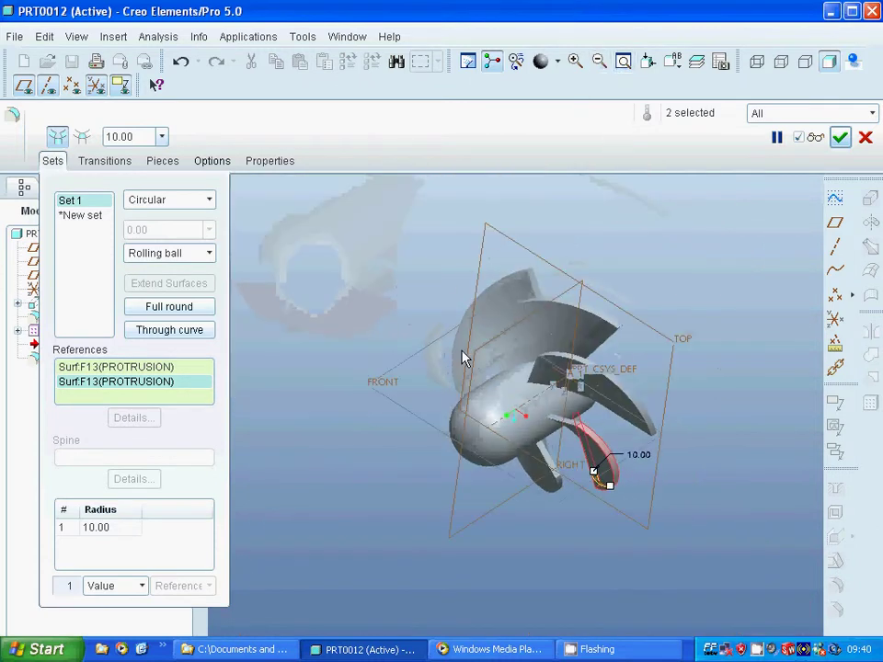
# Step: Set the blade tip round's radius to 20 and complete the feature
pyautogui.moveTo(387, 327); pyautogui.dragTo(402, 279, button='middle')
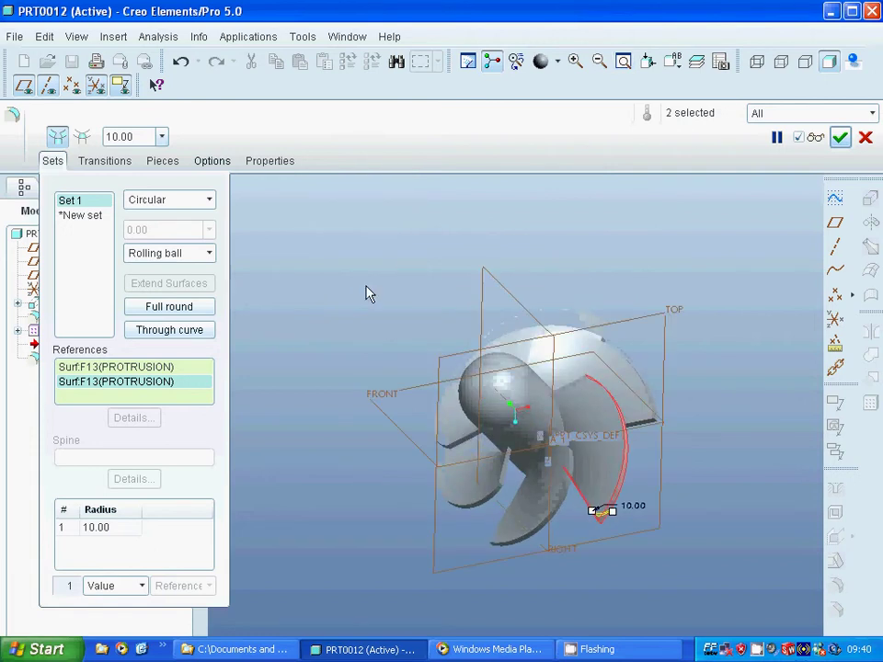
pyautogui.doubleClick(119, 137)
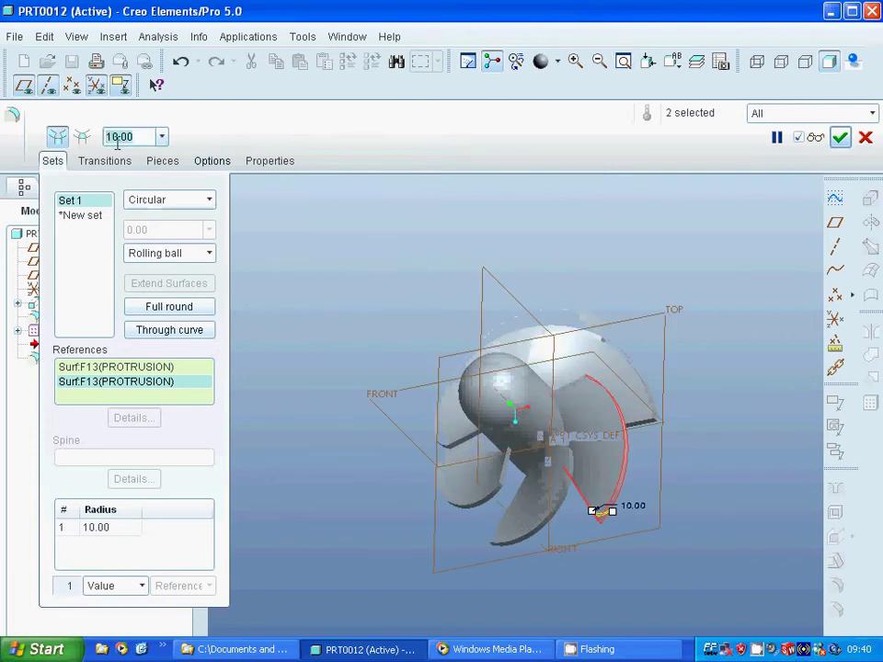
pyautogui.write('20')
pyautogui.press('Return')
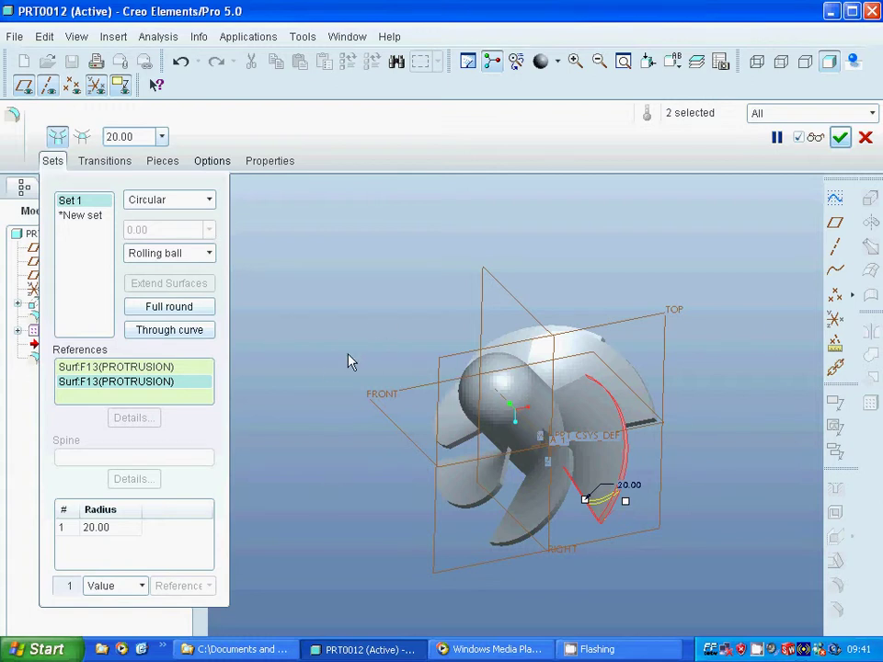
pyautogui.click(840, 137)
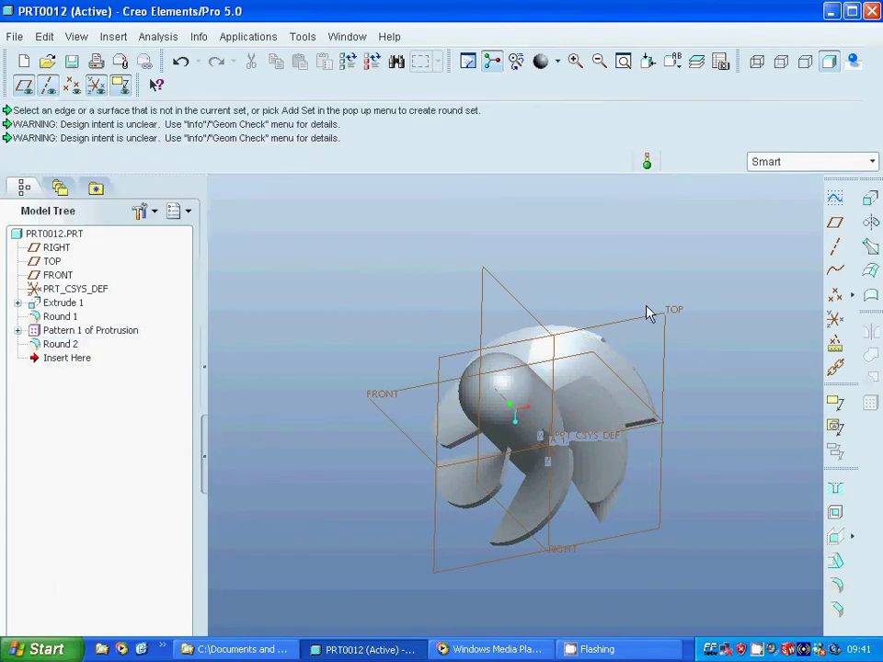
# Step: Redefine the blade tip round, Round 2, and show its set options while inspecting the tip
pyautogui.moveTo(697, 359); pyautogui.dragTo(654, 374, button='middle')
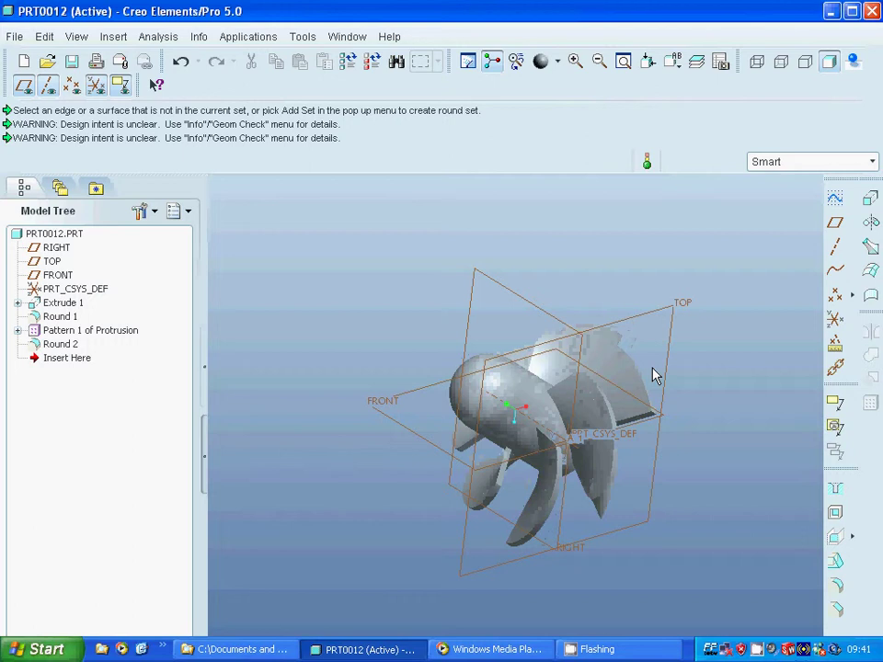
pyautogui.rightClick(65, 344)
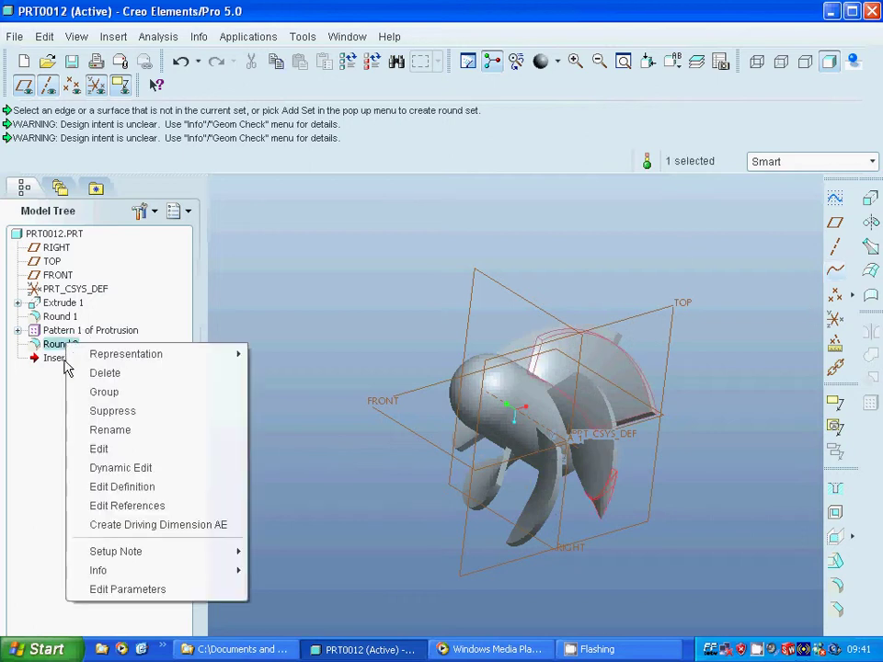
pyautogui.click(118, 486)
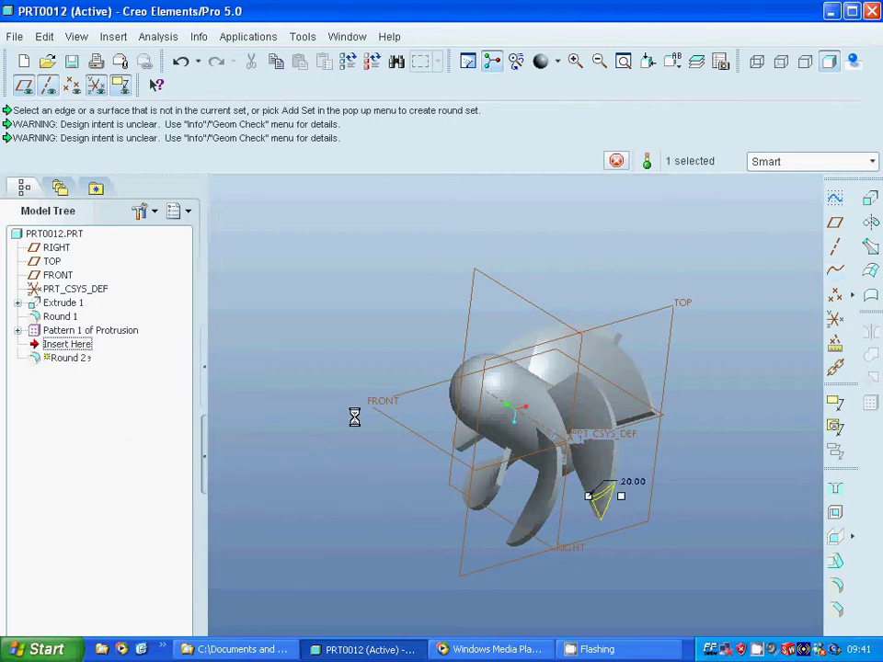
pyautogui.moveTo(364, 438); pyautogui.dragTo(316, 397, button='middle')
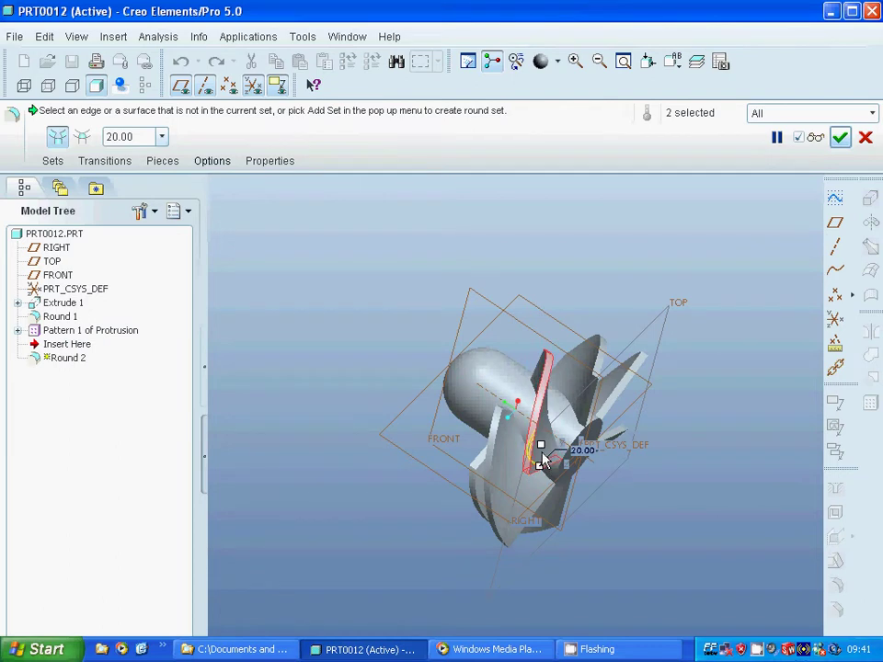
pyautogui.click(59, 163)
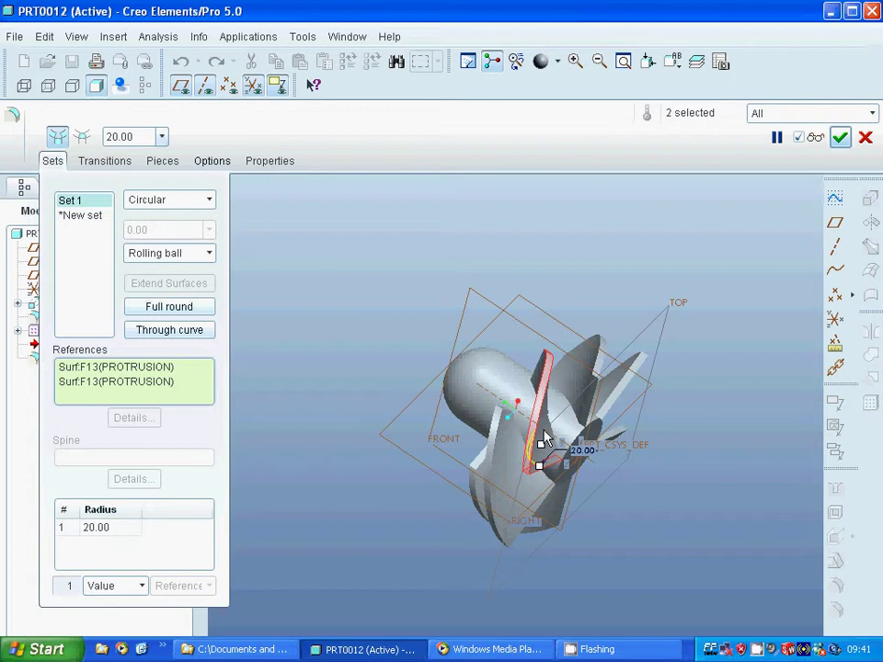
pyautogui.moveTo(519, 432); pyautogui.dragTo(507, 464, button='middle')
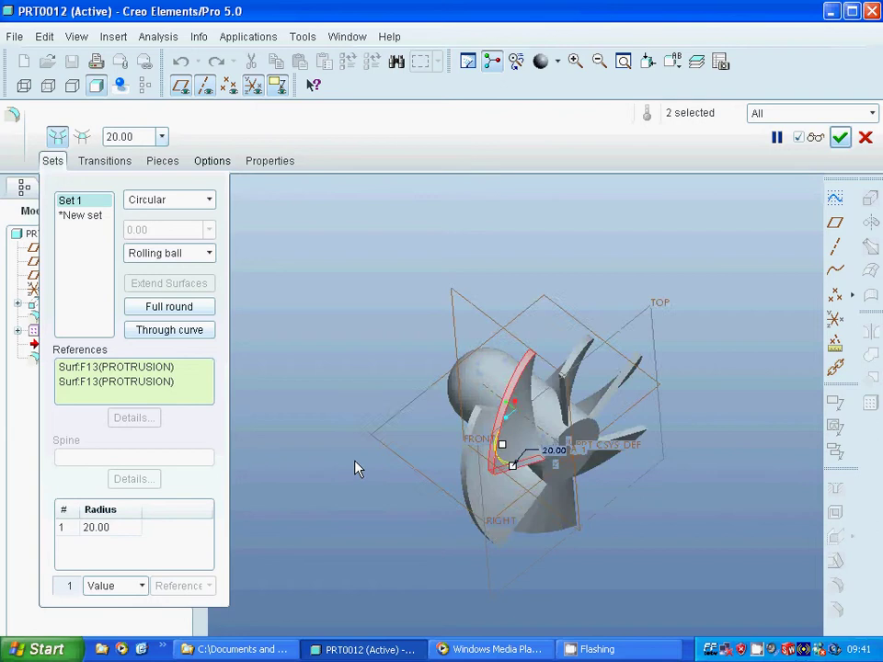
pyautogui.moveTo(357, 469); pyautogui.dragTo(437, 437, button='middle')
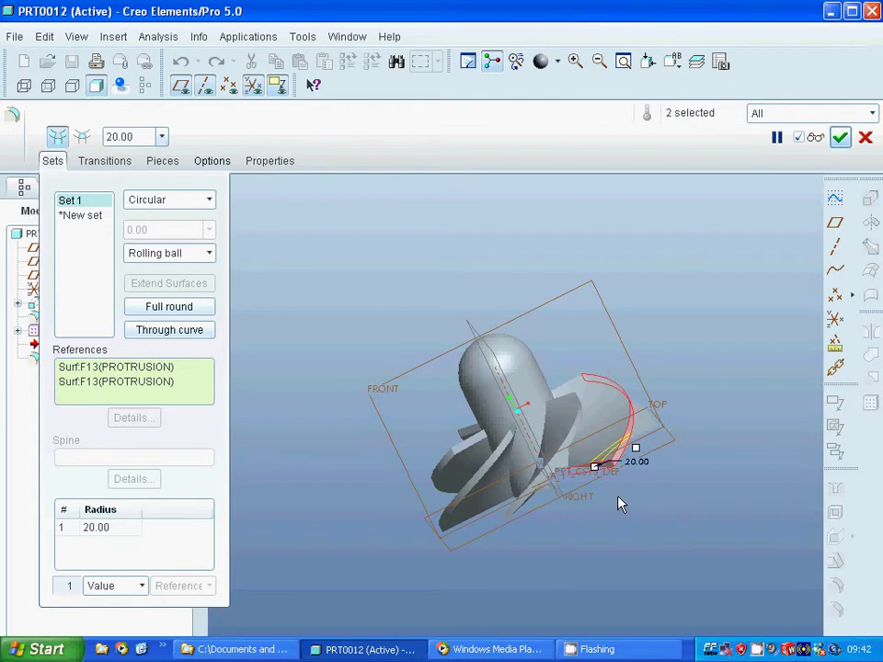
# Step: Preview the blade tip round in transition mode and return it to set mode
pyautogui.doubleClick(111, 136)
pyautogui.click(82, 137)
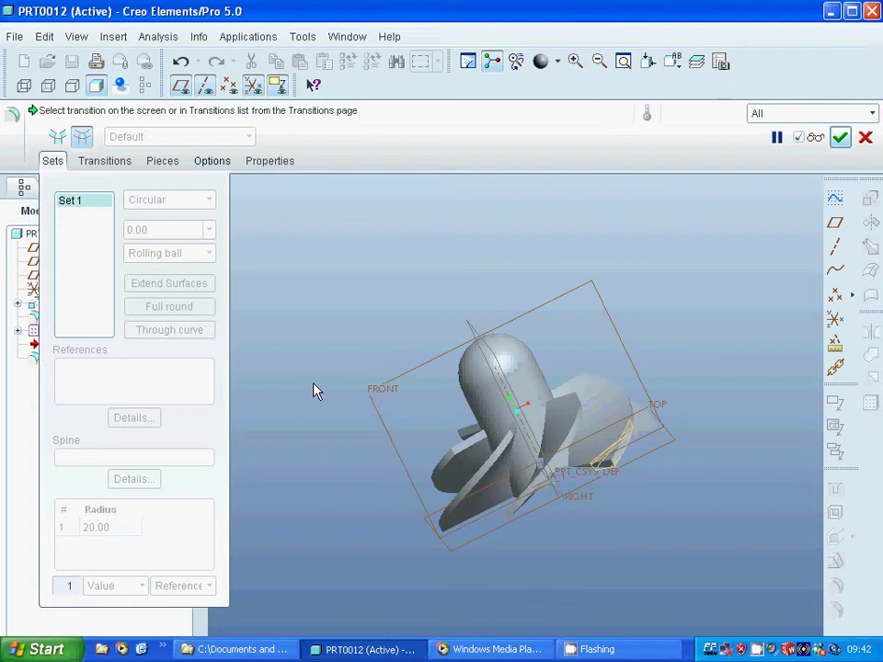
pyautogui.click(812, 139)
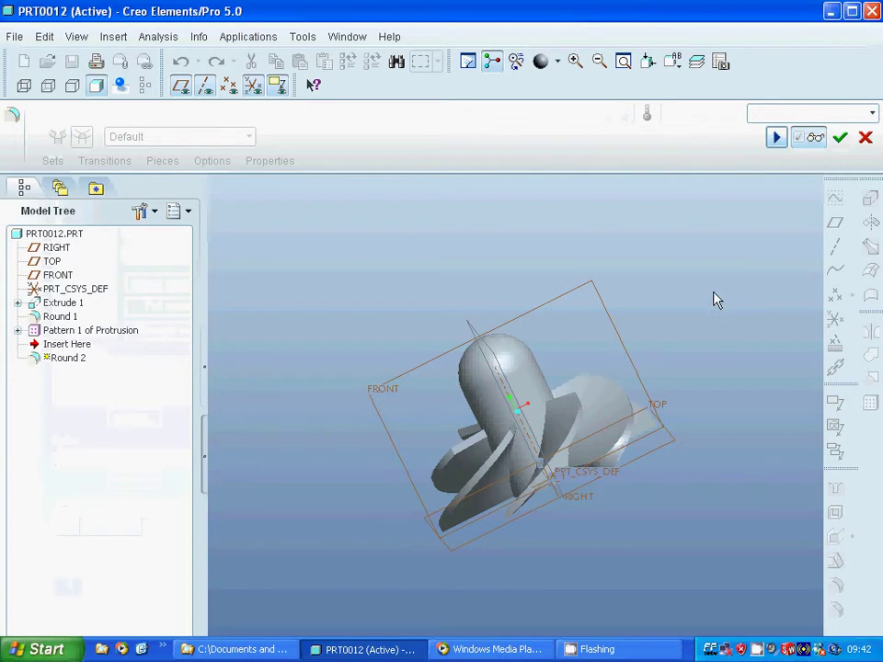
pyautogui.moveTo(654, 347); pyautogui.dragTo(668, 381, button='middle')
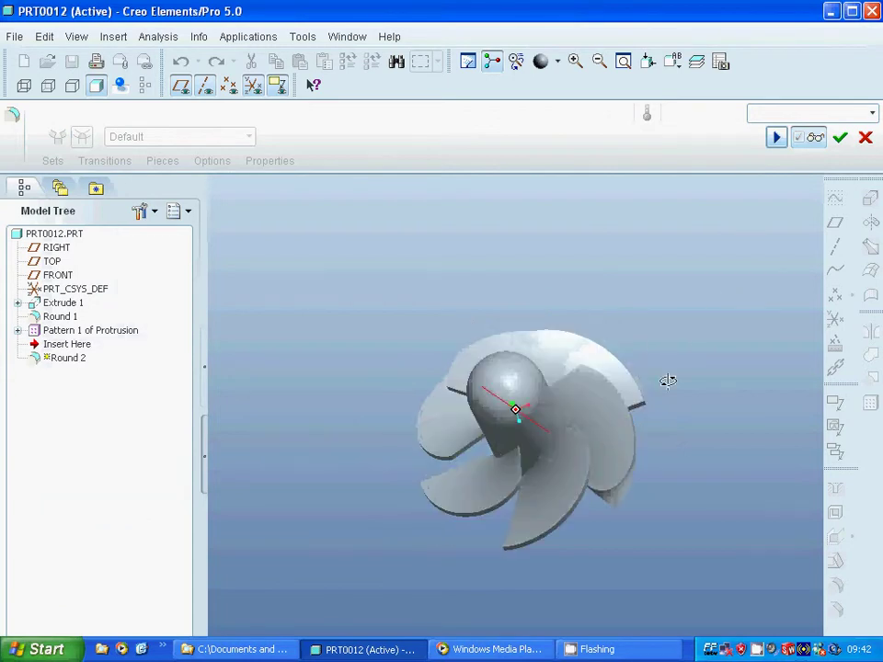
pyautogui.click(813, 138)
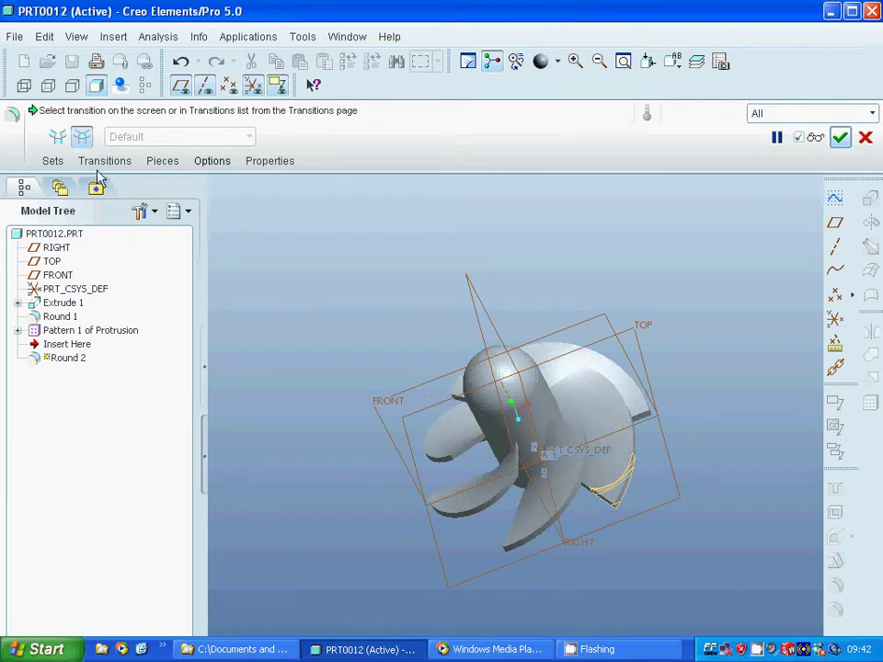
pyautogui.click(57, 140)
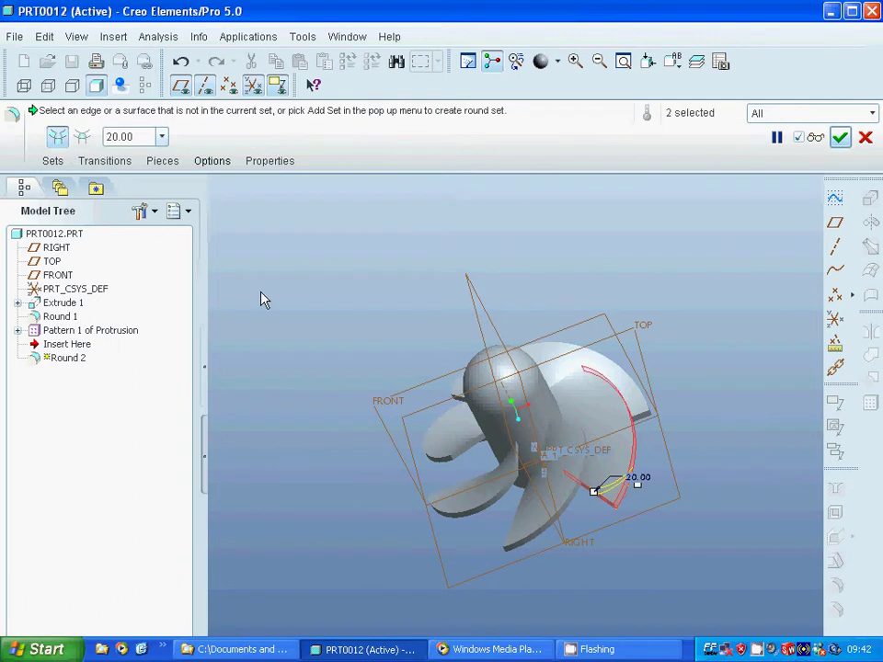
# Step: Review the round's transitions and pieces, and set its attachment to Surface with end surfaces created
pyautogui.click(90, 164)
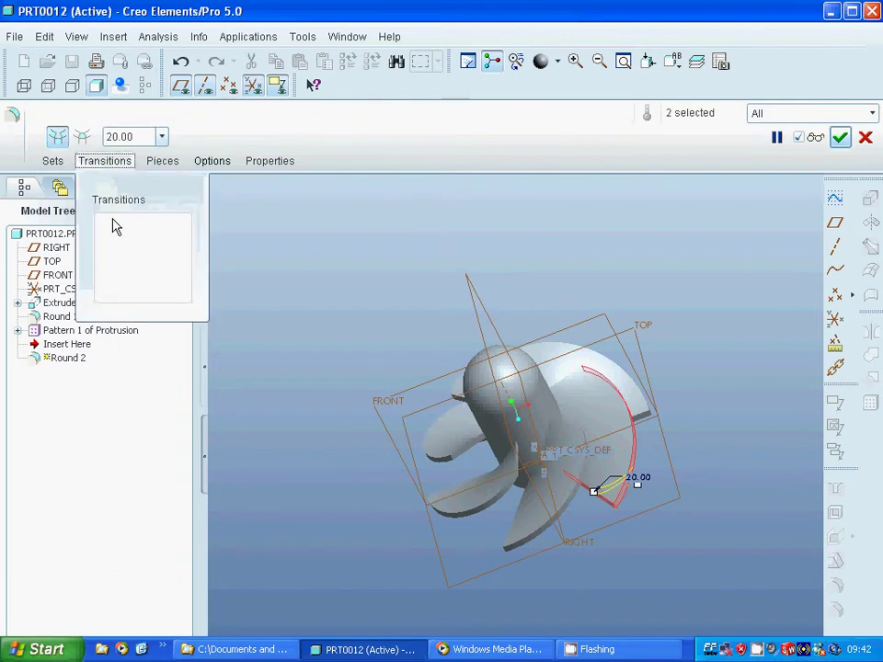
pyautogui.click(159, 166)
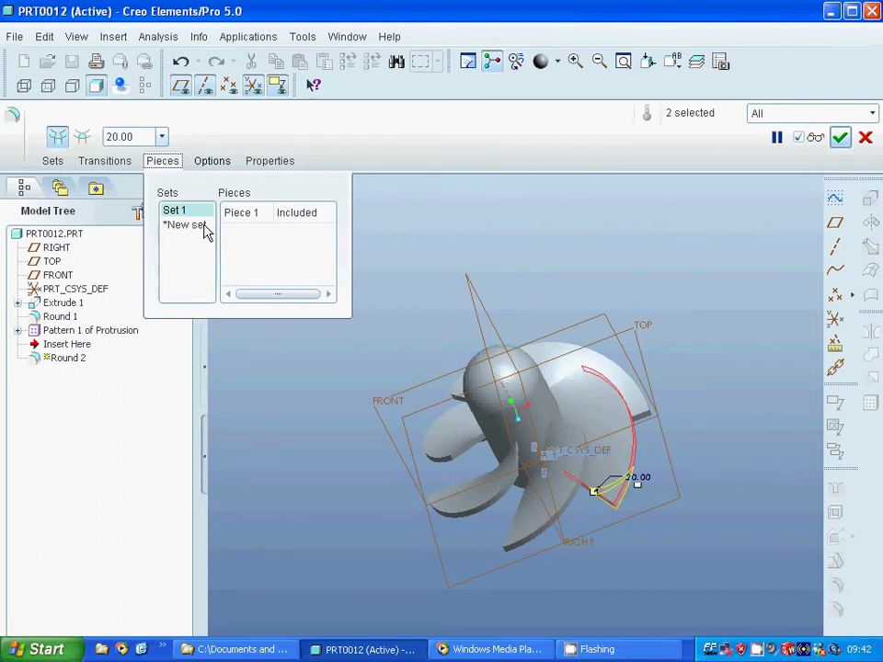
pyautogui.click(211, 164)
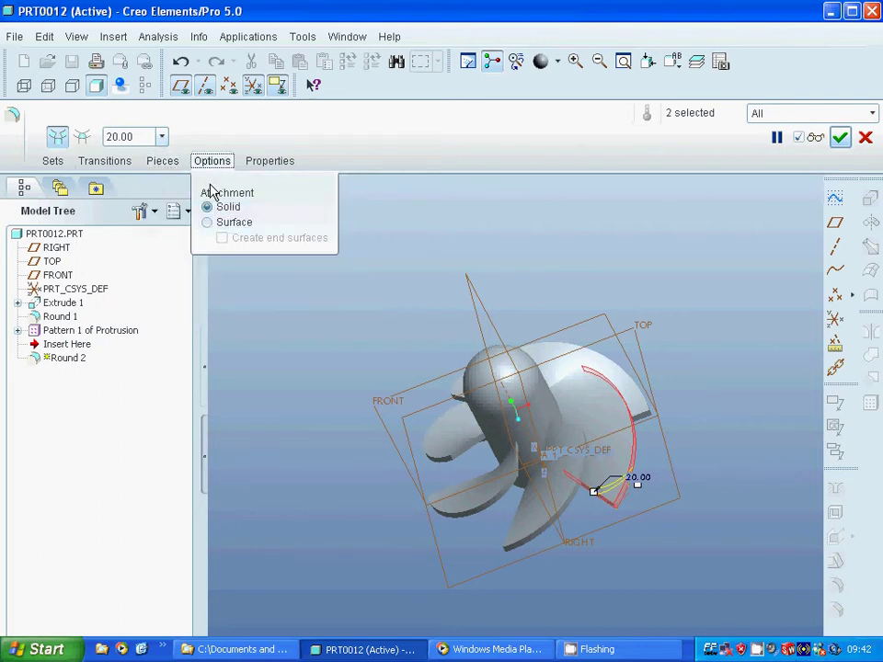
pyautogui.click(207, 223)
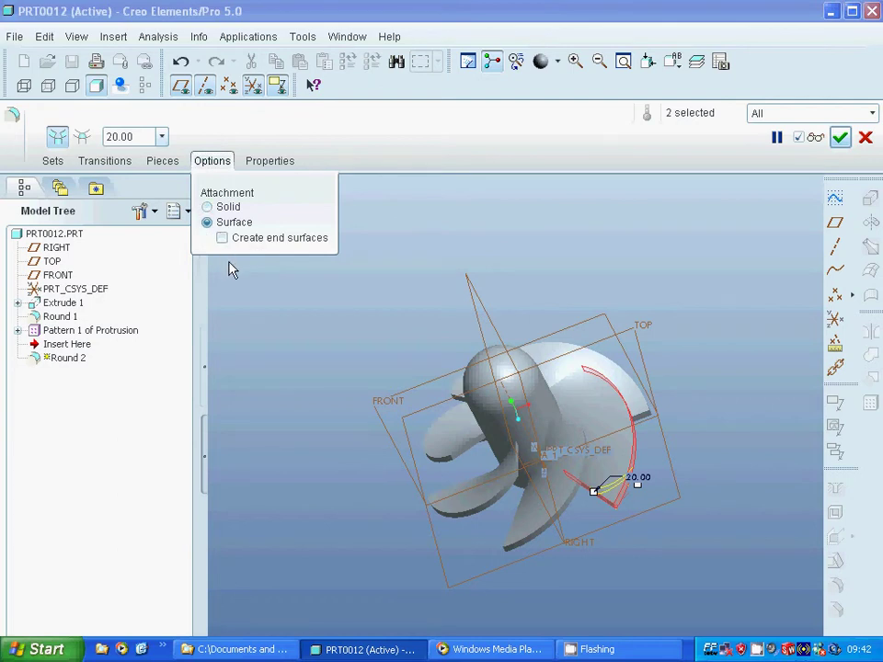
pyautogui.click(222, 238)
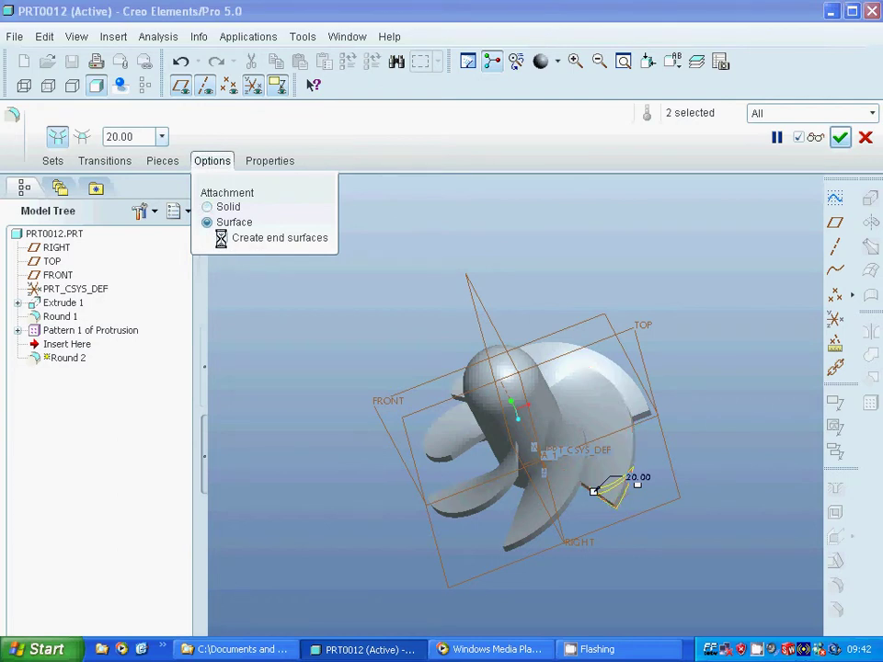
# Step: Preview the blade tip round, set its attachment to Solid, and complete the redefined feature
pyautogui.click(813, 137)
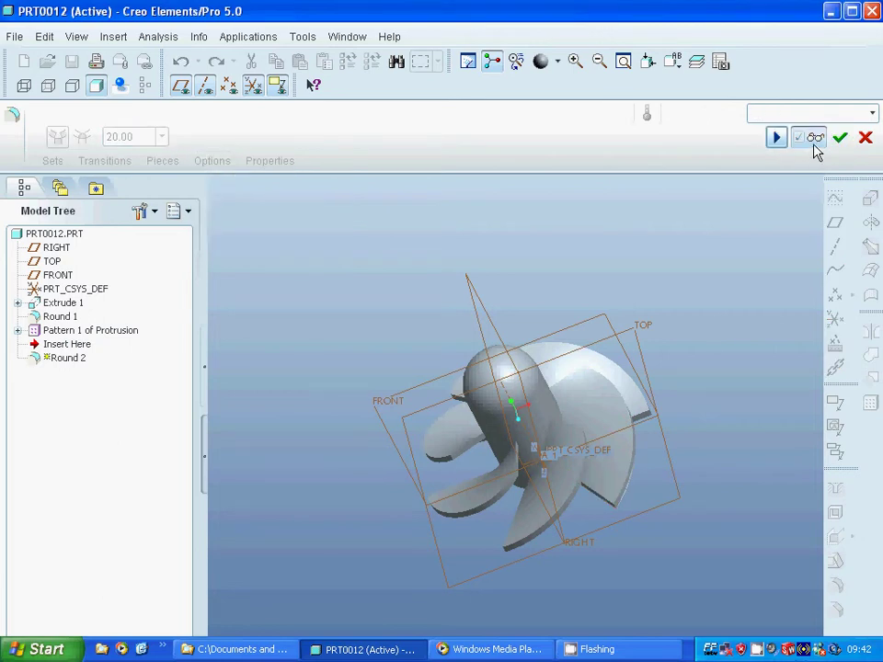
pyautogui.click(813, 138)
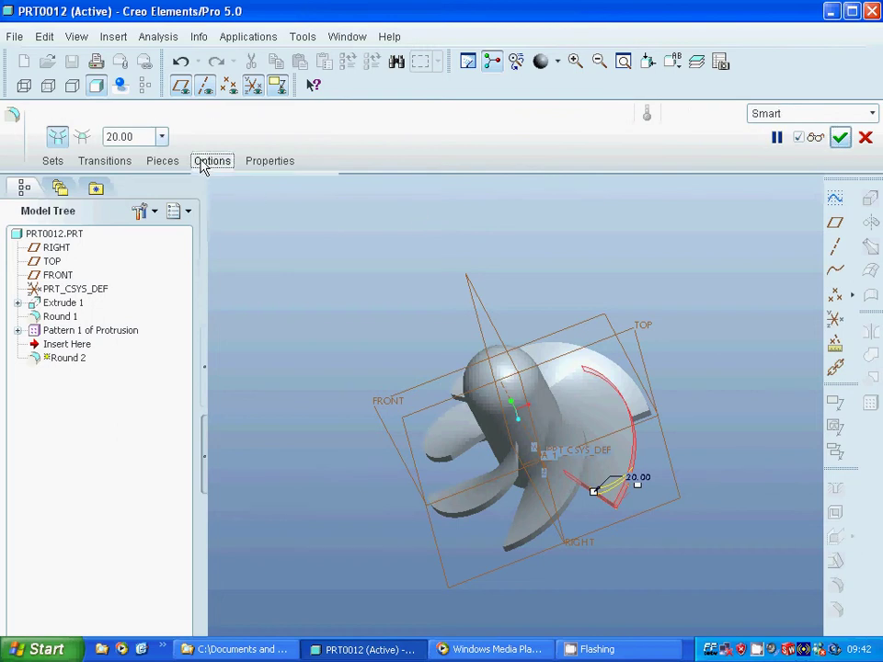
pyautogui.click(208, 161)
pyautogui.click(207, 206)
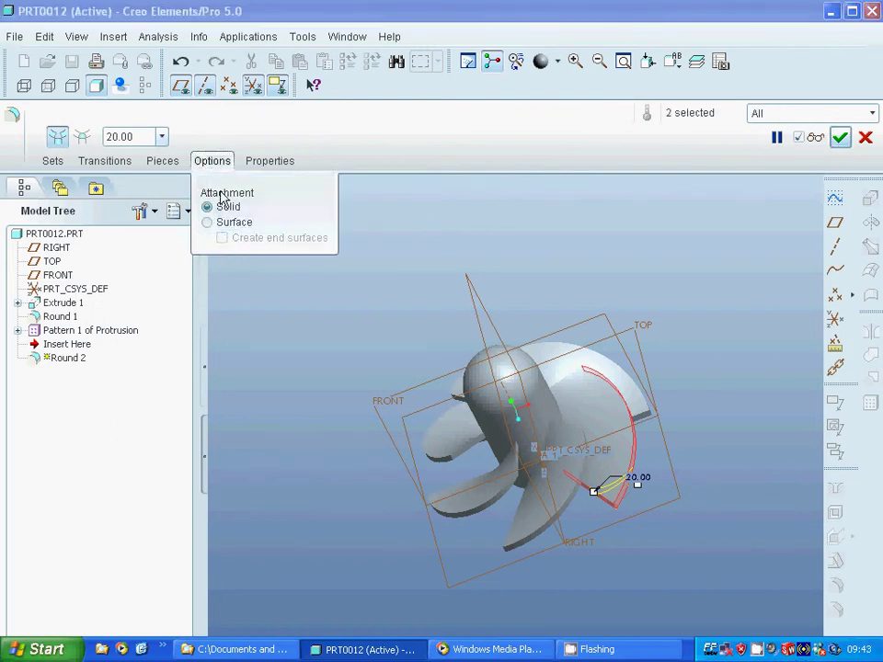
pyautogui.click(840, 139)
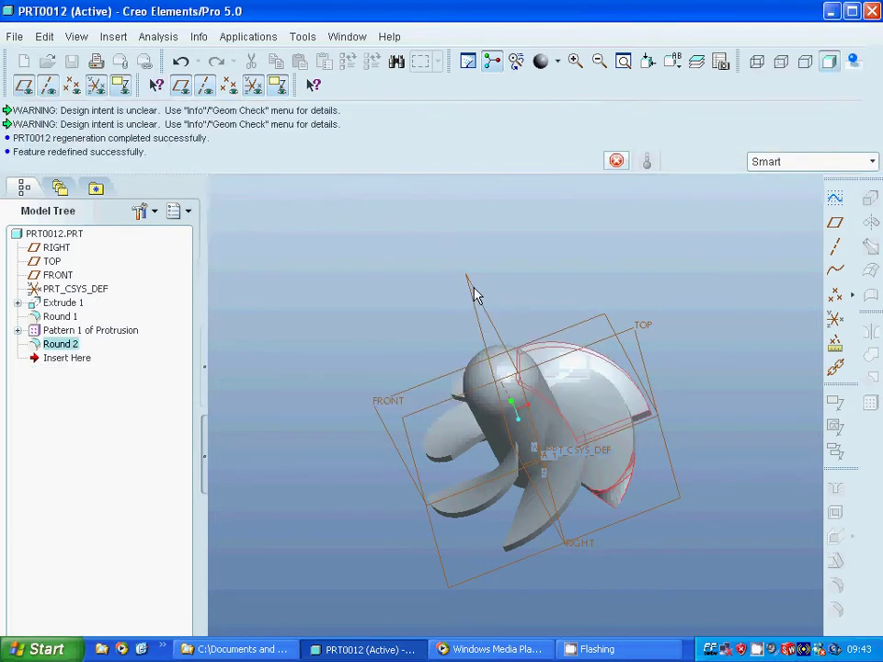
pyautogui.click(443, 351)
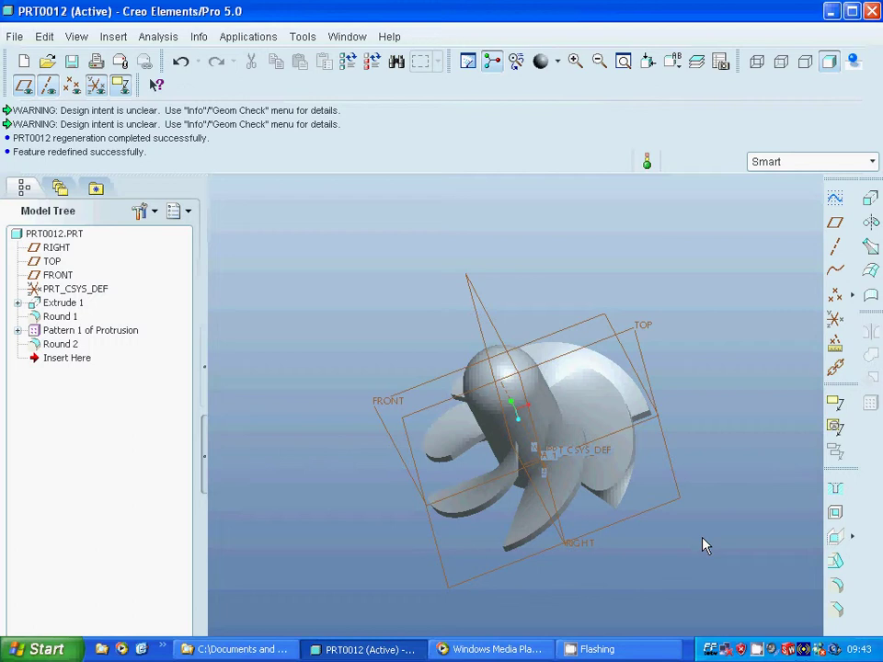
pyautogui.rightClick(759, 649)
pyautogui.click(791, 597)
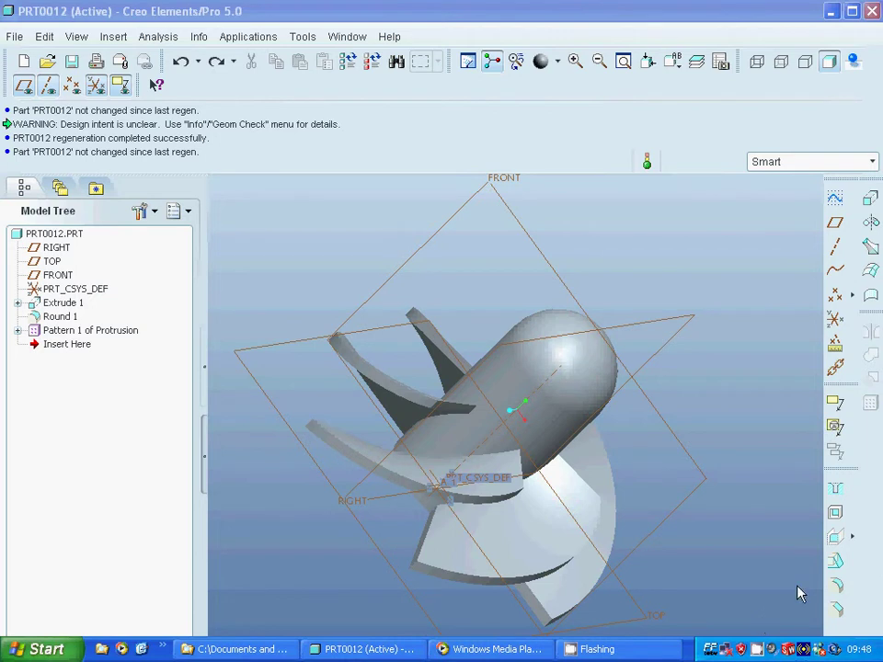
# Step: Start a new round on one blade's pointed tip edge and set its radius to 20
pyautogui.click(833, 584)
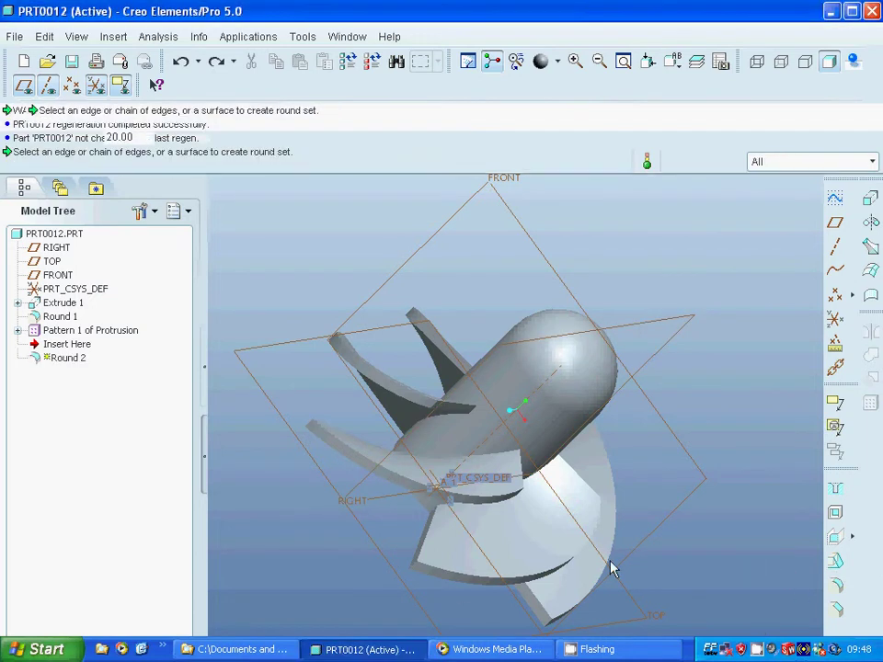
pyautogui.moveTo(367, 581); pyautogui.dragTo(393, 577, button='middle')
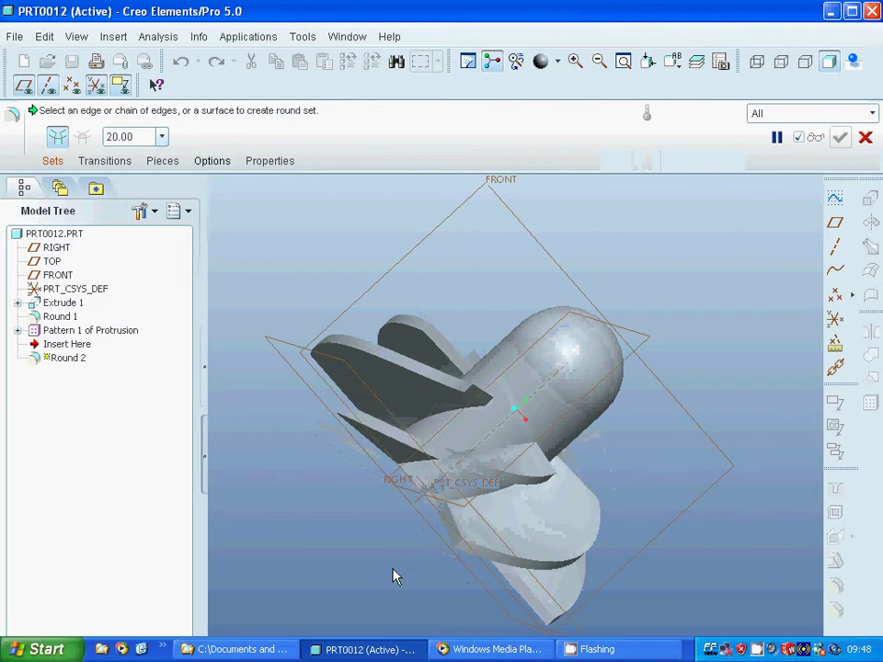
pyautogui.click(457, 545)
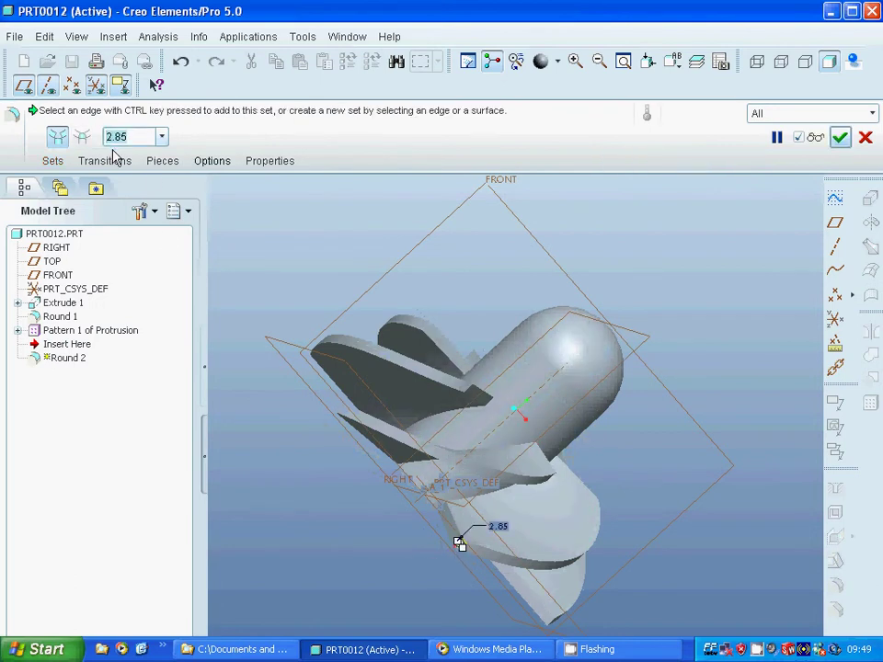
pyautogui.write('20')
pyautogui.press('Return')
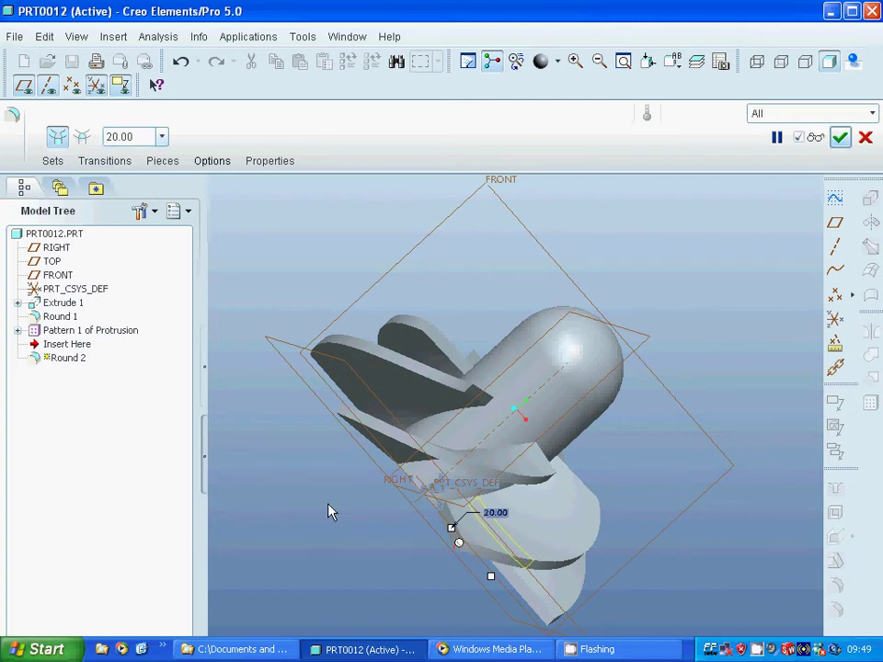
# Step: Add the tip edges of further blades to the same round set
pyautogui.moveTo(331, 512); pyautogui.dragTo(426, 414, button='middle')
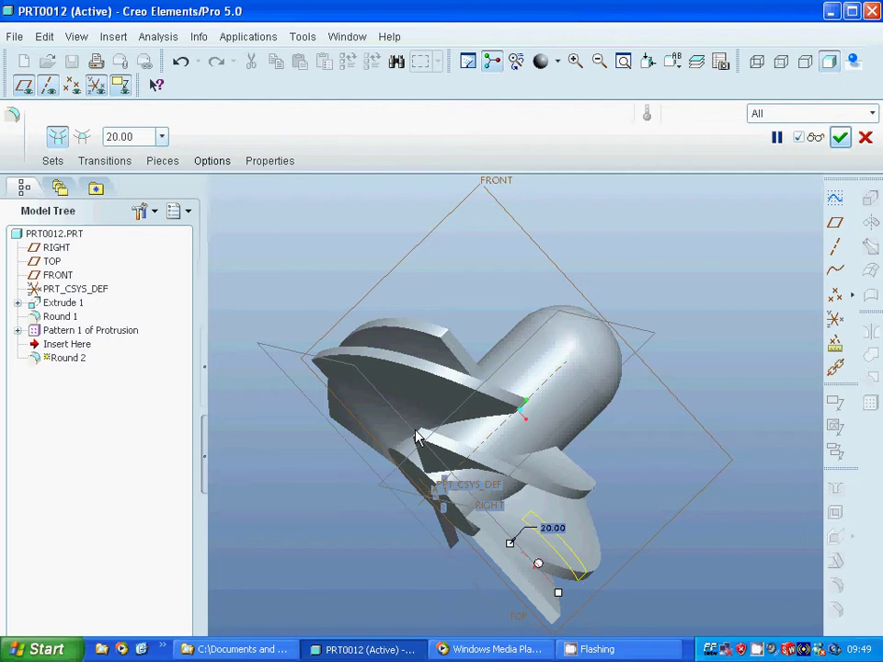
pyautogui.keyDown('ctrl'); pyautogui.click(416, 437); pyautogui.keyUp('ctrl')
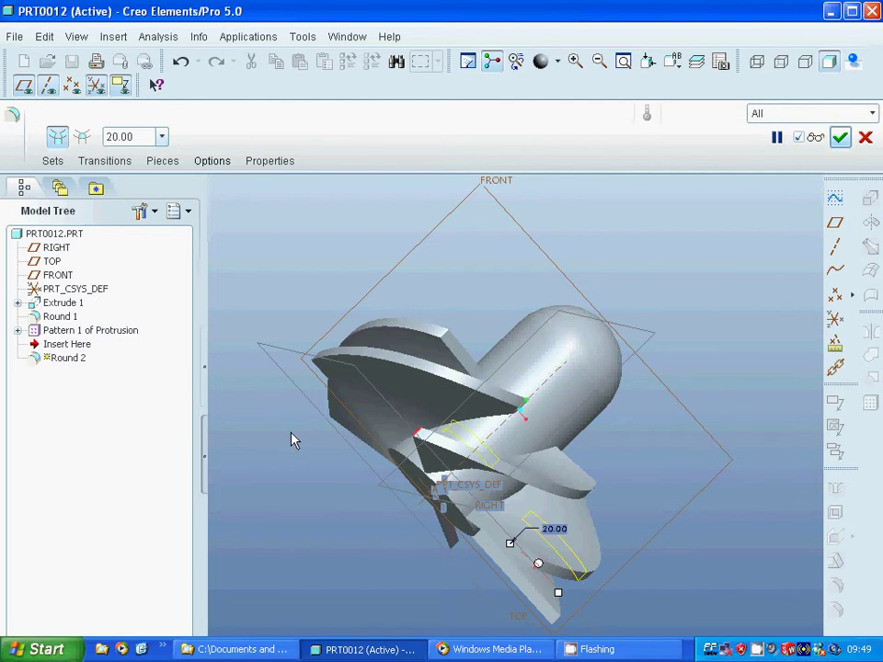
pyautogui.moveTo(285, 440); pyautogui.dragTo(304, 444, button='middle')
pyautogui.moveTo(315, 448); pyautogui.dragTo(349, 485, button='middle')
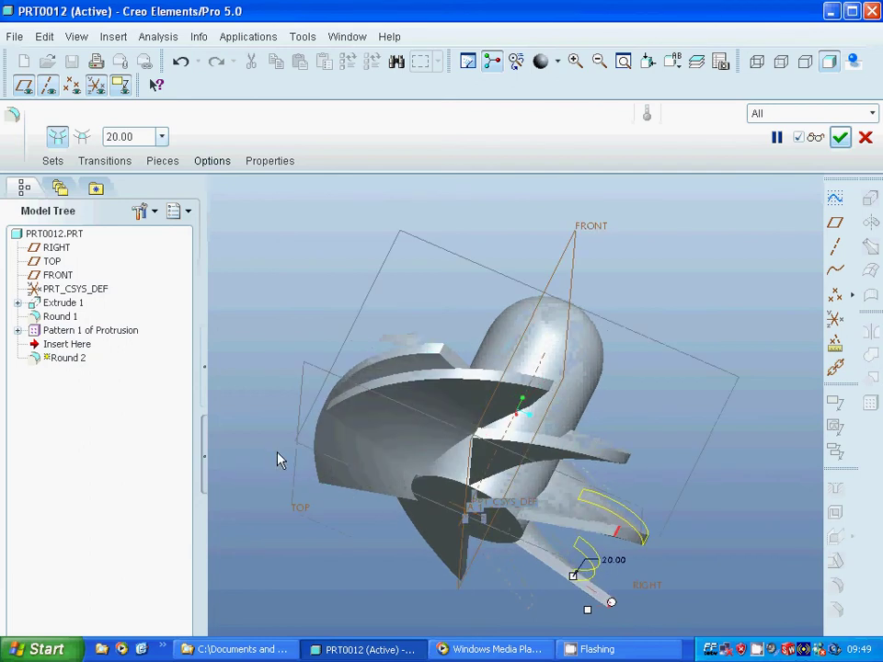
pyautogui.moveTo(281, 460)
pyautogui.mouseDown(button='middle')
pyautogui.moveTo(290, 512)
pyautogui.moveTo(321, 542)
pyautogui.moveTo(504, 611)
pyautogui.moveTo(460, 566)
pyautogui.moveTo(465, 498)
pyautogui.moveTo(483, 459)
pyautogui.moveTo(533, 476)
pyautogui.moveTo(585, 479)
pyautogui.moveTo(589, 512)
pyautogui.moveTo(605, 511)
pyautogui.mouseUp(button='middle')
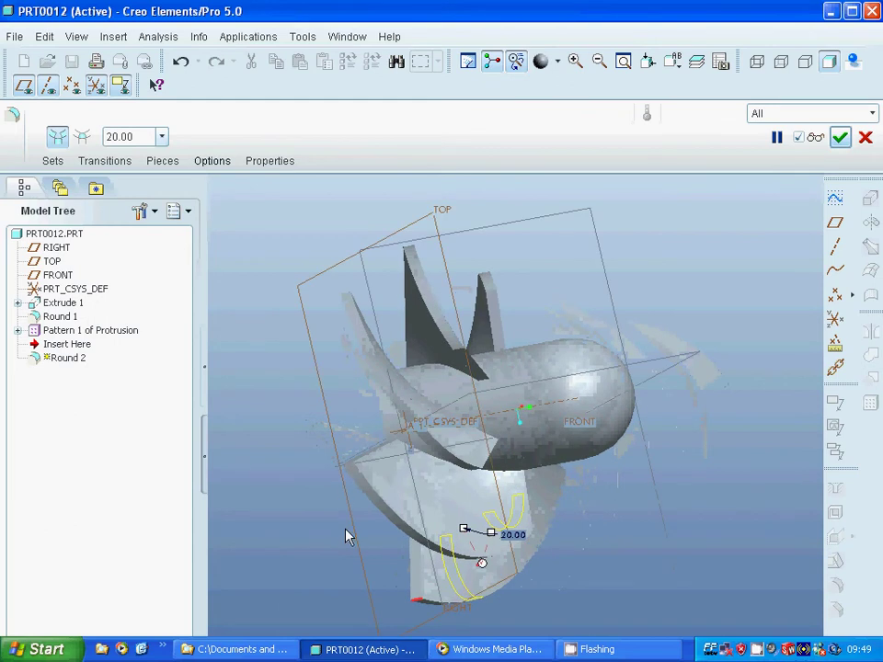
pyautogui.keyDown('ctrl'); pyautogui.click(350, 467); pyautogui.keyUp('ctrl')
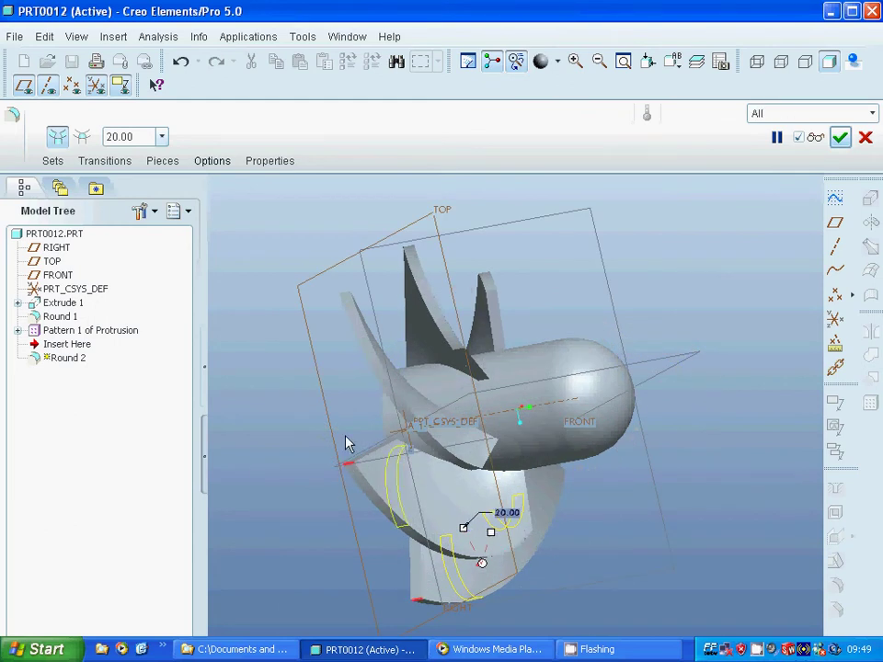
pyautogui.moveTo(288, 365); pyautogui.dragTo(304, 438, button='middle')
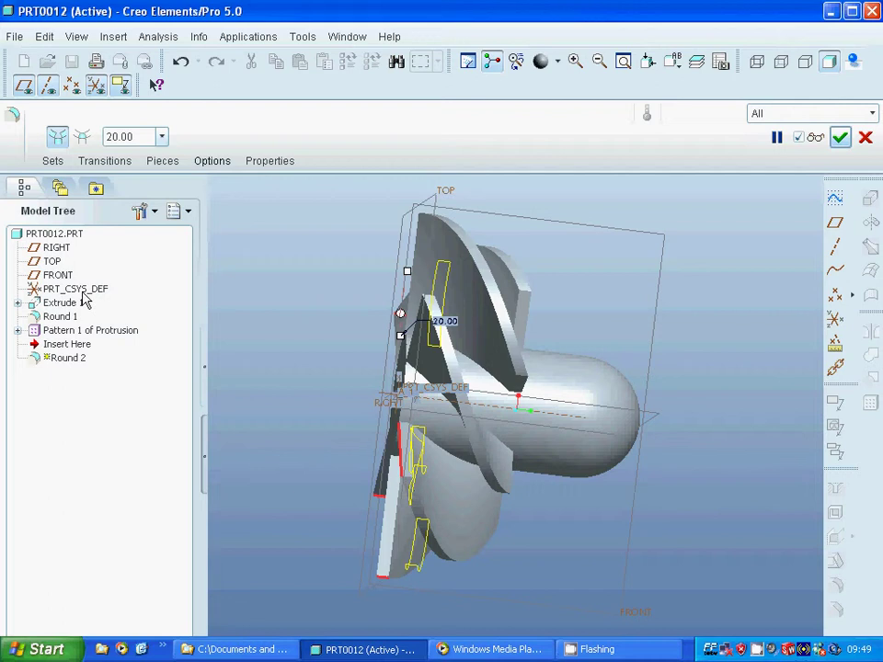
# Step: Remove the wrongly picked edge of protrusion F10 from the round set's references
pyautogui.click(51, 161)
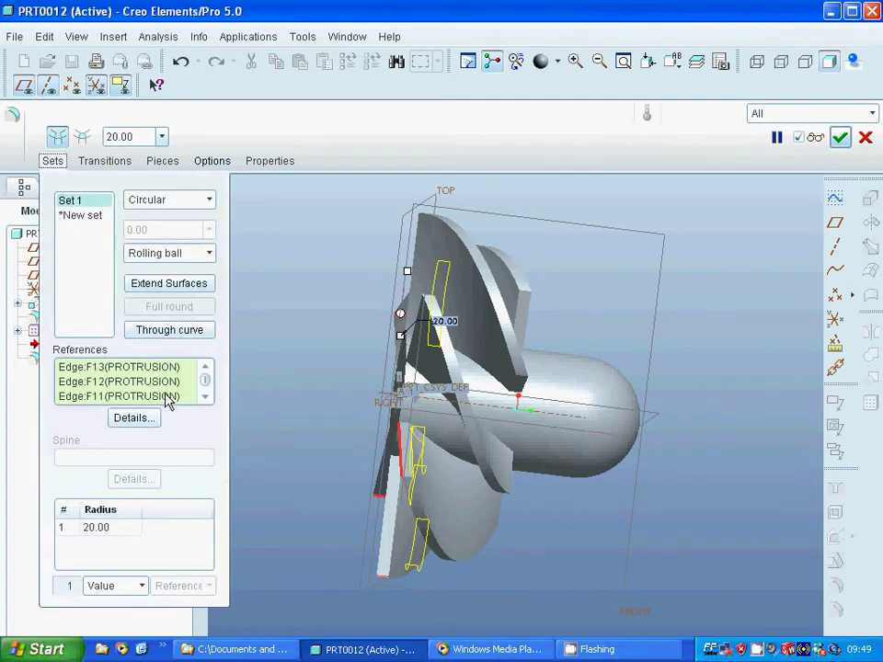
pyautogui.click(206, 397)
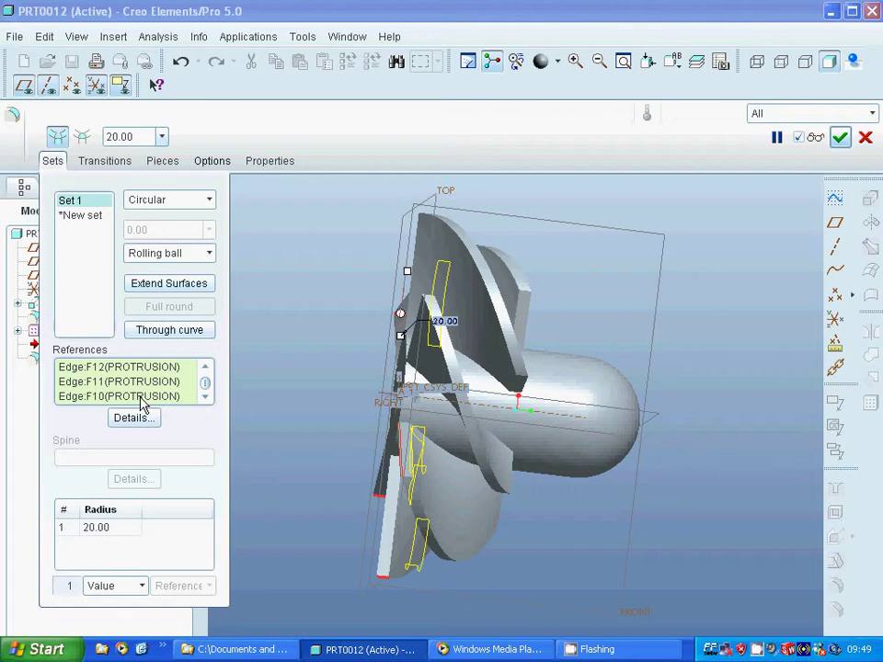
pyautogui.click(143, 405)
pyautogui.rightClick(142, 405)
pyautogui.click(188, 410)
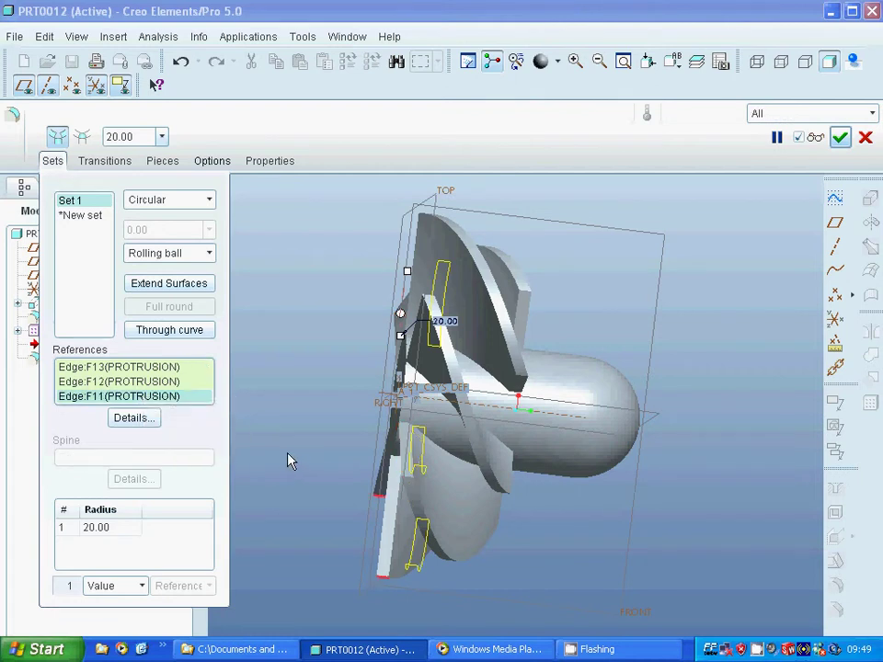
# Step: Add the remaining blade tip edges to the radius 20 round set and complete the round
pyautogui.moveTo(290, 459); pyautogui.dragTo(276, 448, button='middle')
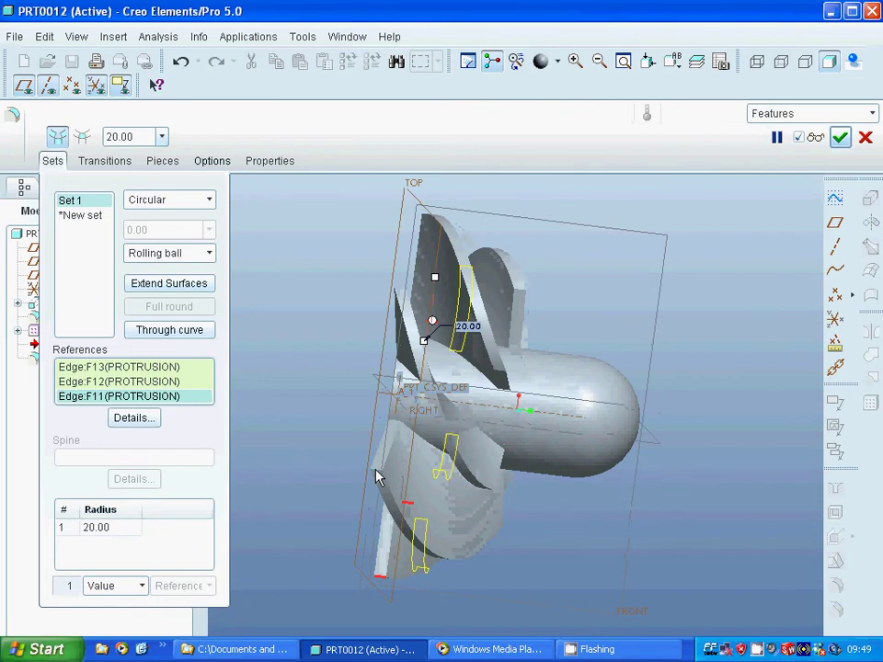
pyautogui.moveTo(377, 476); pyautogui.dragTo(311, 493, button='middle')
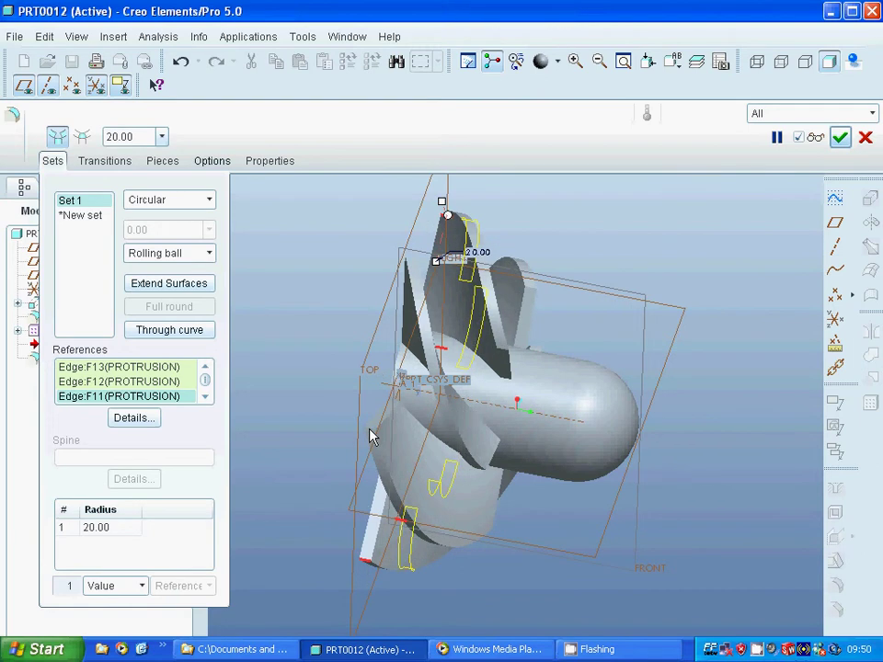
pyautogui.moveTo(370, 437); pyautogui.dragTo(364, 431, button='middle')
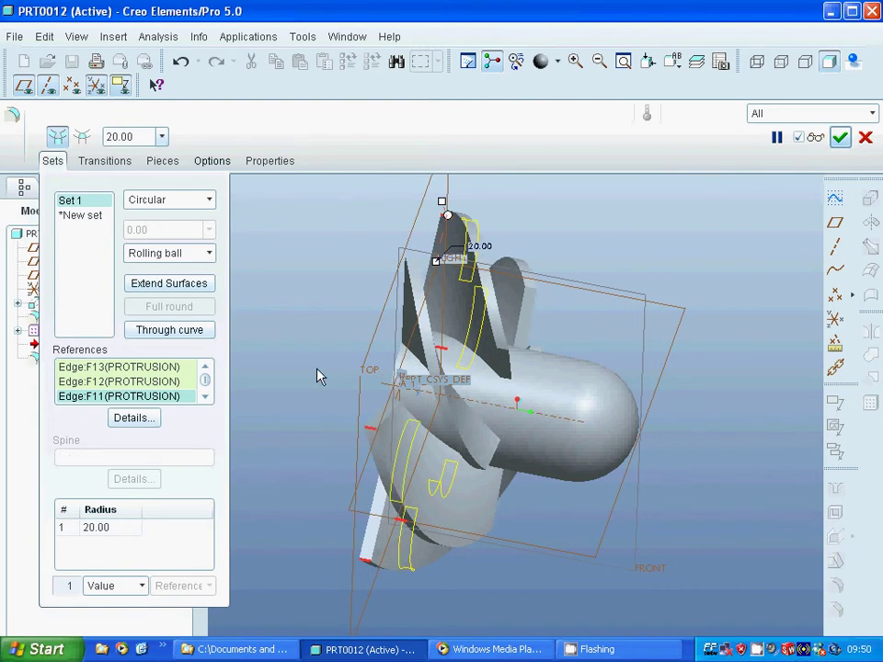
pyautogui.moveTo(318, 374); pyautogui.dragTo(295, 422, button='middle')
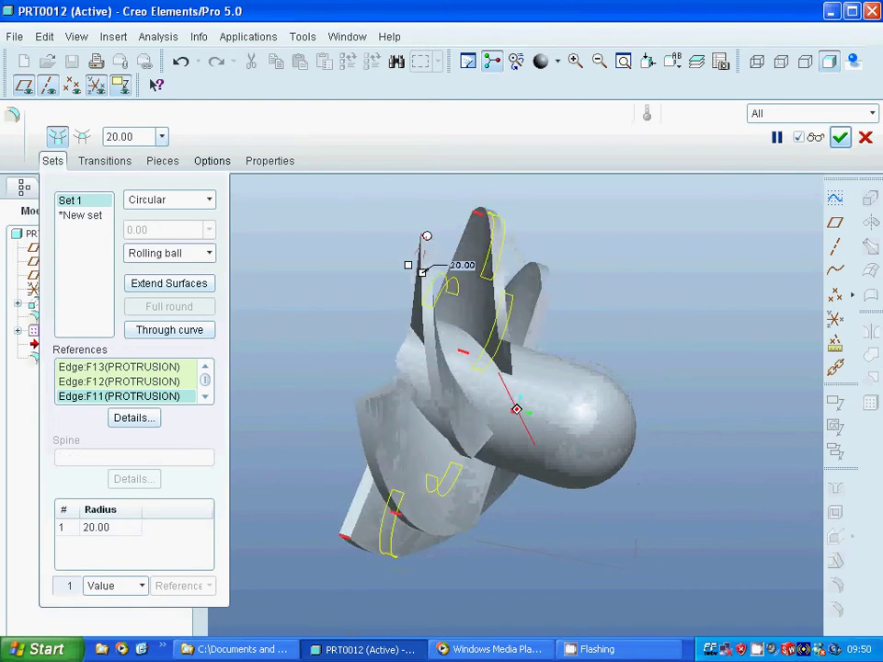
pyautogui.click(360, 401)
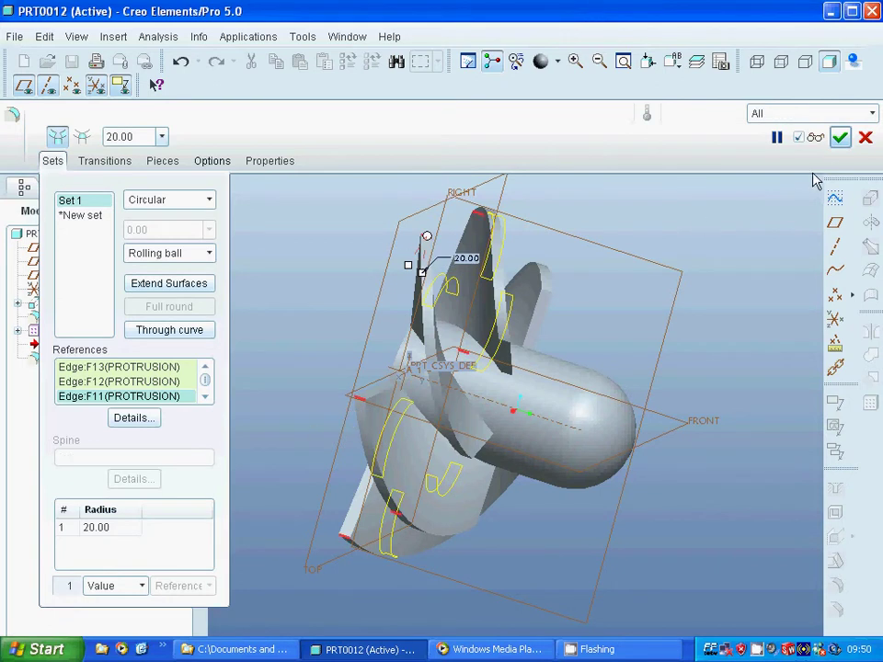
pyautogui.click(839, 139)
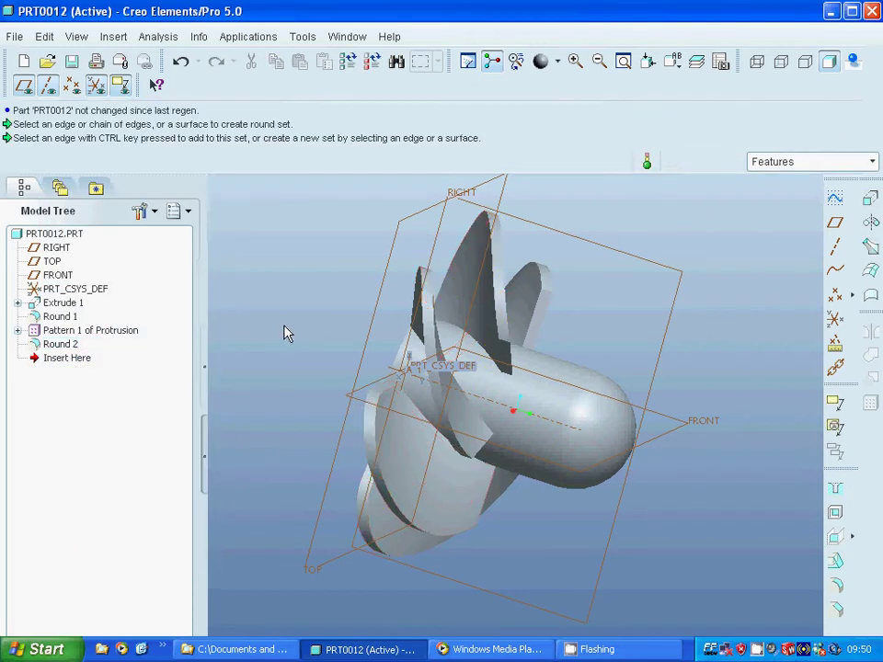
# Step: Switch the propeller to Mechanica as a Structure model with the Bonded default interface
pyautogui.moveTo(285, 333); pyautogui.dragTo(211, 306, button='middle')
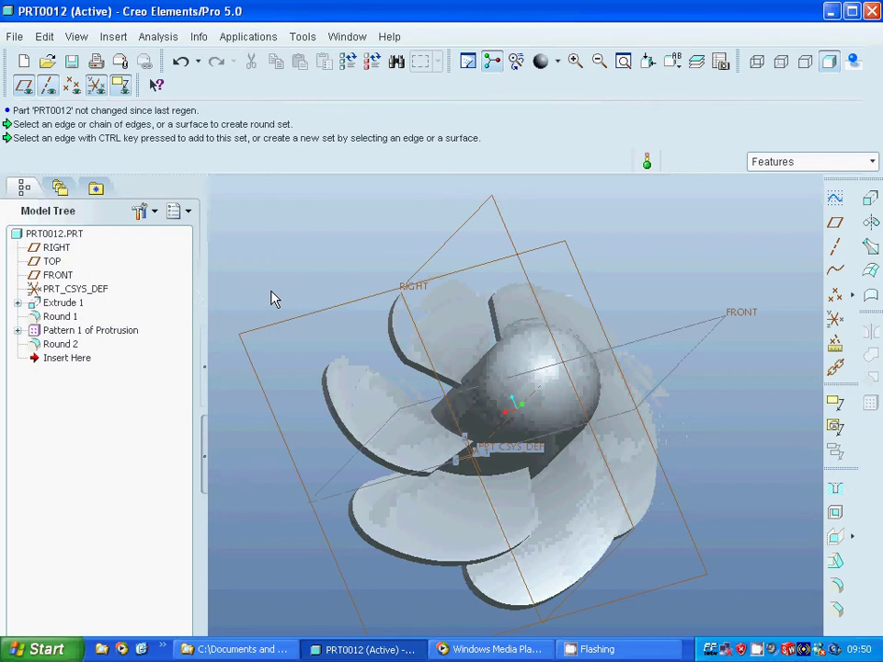
pyautogui.click(248, 38)
pyautogui.click(267, 133)
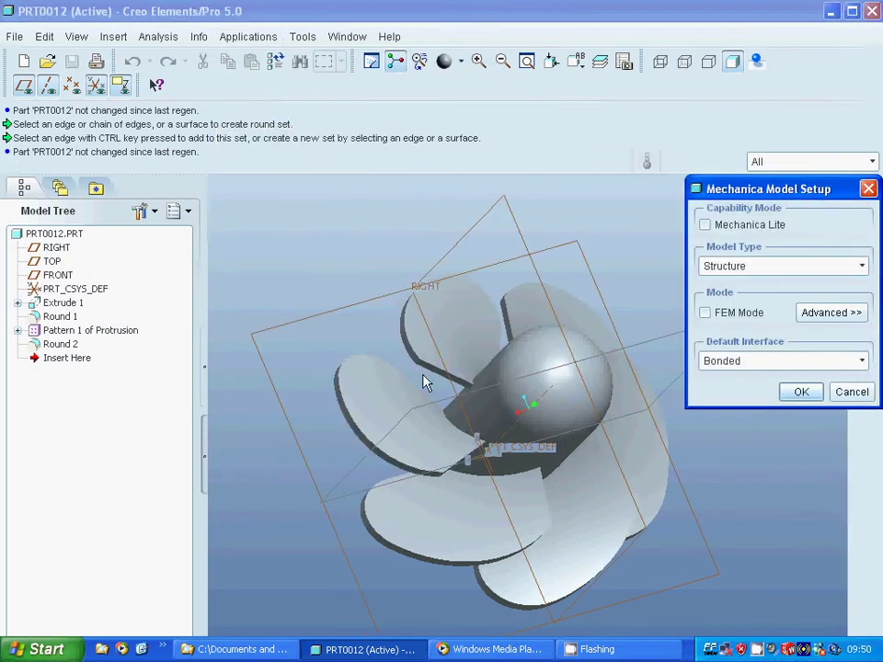
pyautogui.click(799, 392)
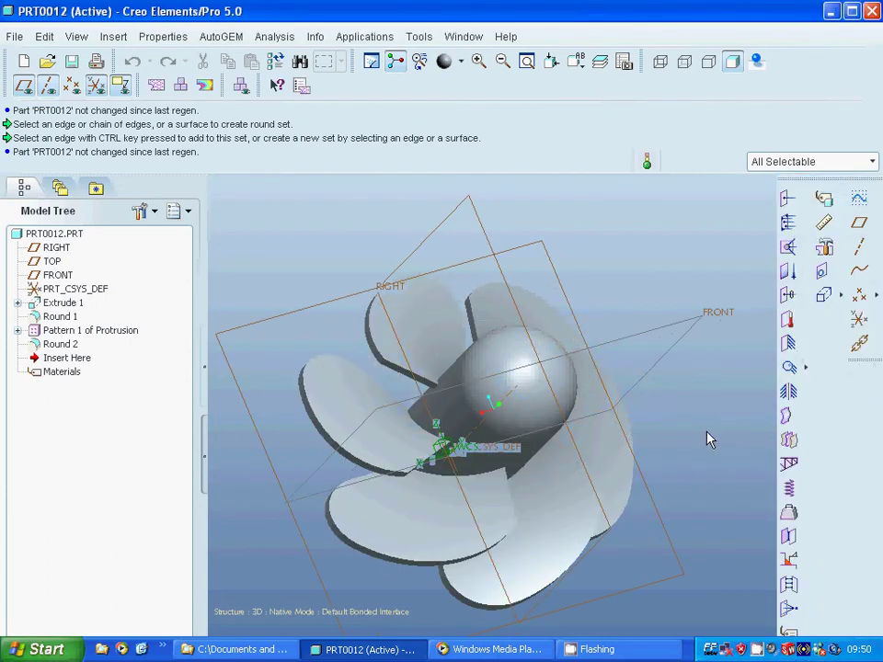
# Step: Add steel.mtl from the material library to the model and assign it to the propeller part
pyautogui.moveTo(769, 408)
pyautogui.mouseDown(button='middle')
pyautogui.moveTo(786, 390)
pyautogui.moveTo(780, 419)
pyautogui.mouseUp(button='middle')
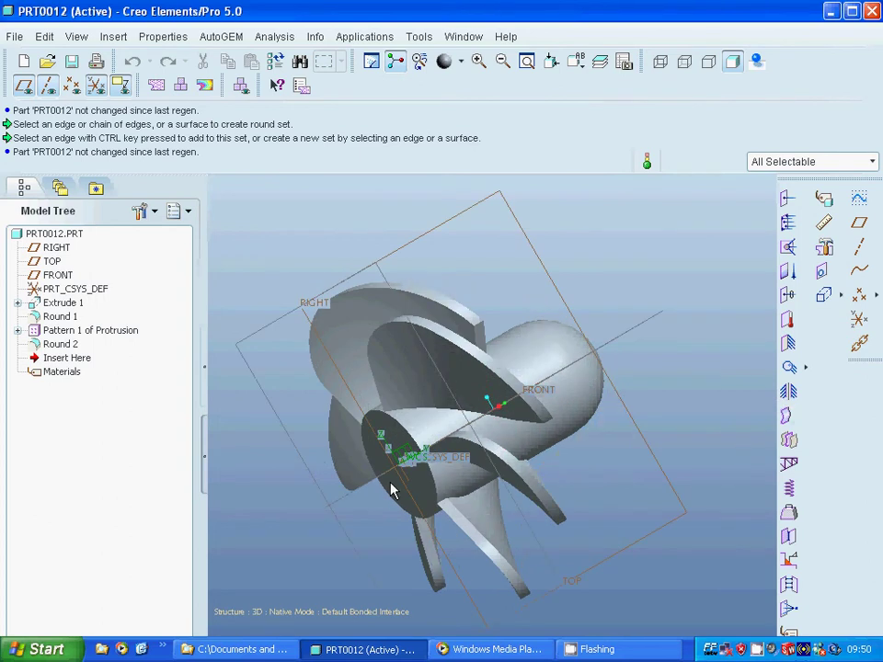
pyautogui.click(824, 198)
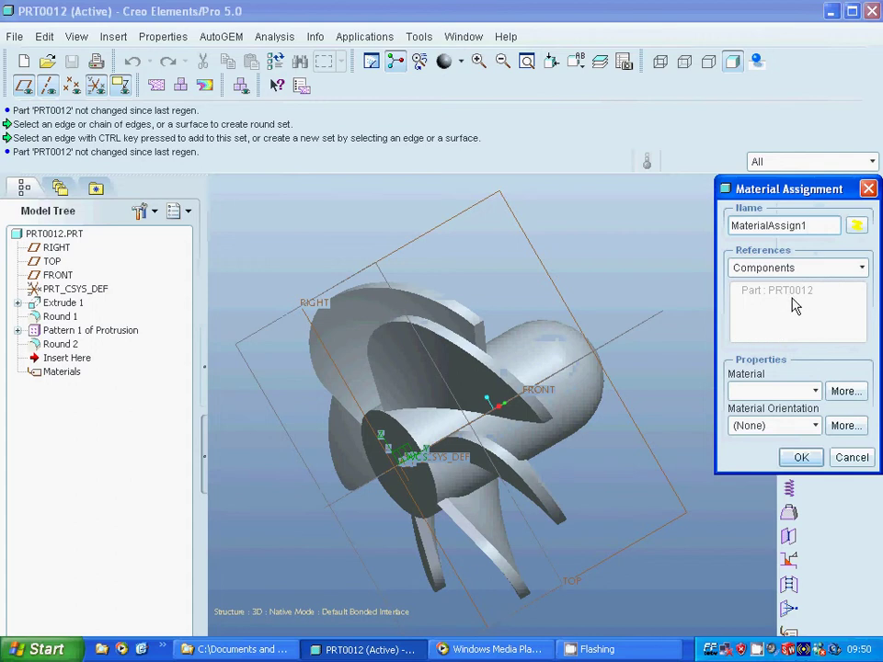
pyautogui.click(844, 391)
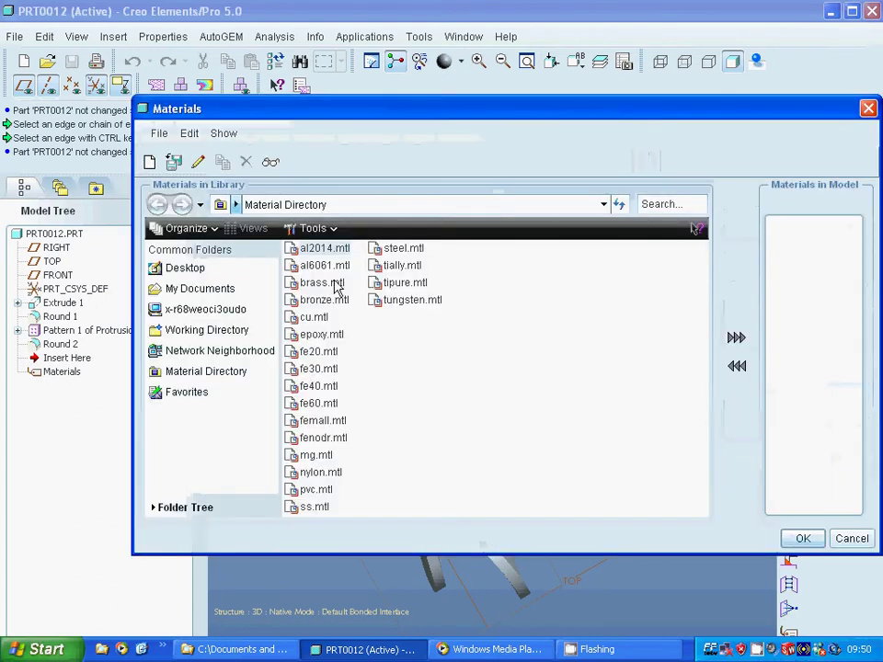
pyautogui.click(403, 248)
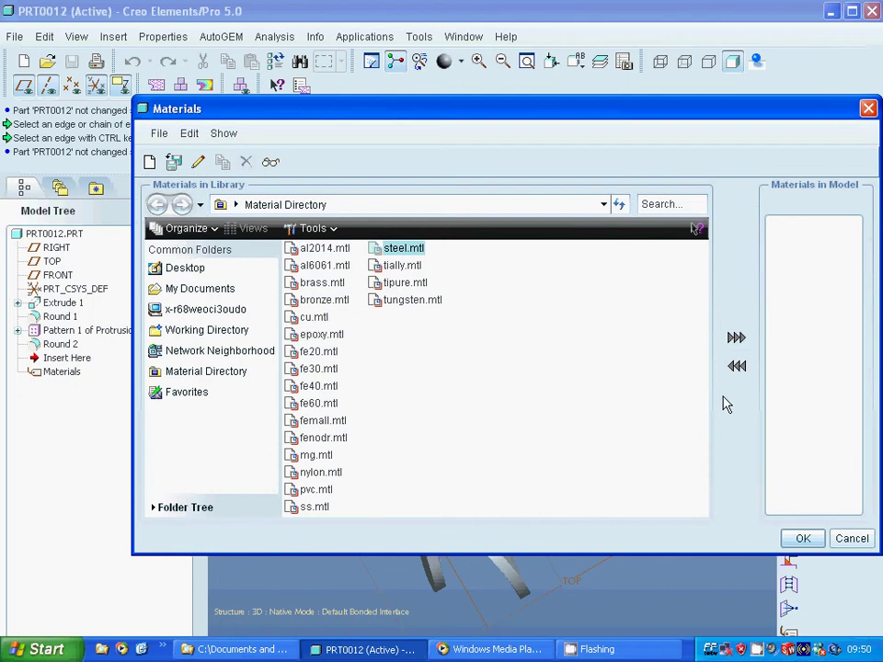
pyautogui.click(736, 338)
pyautogui.click(802, 538)
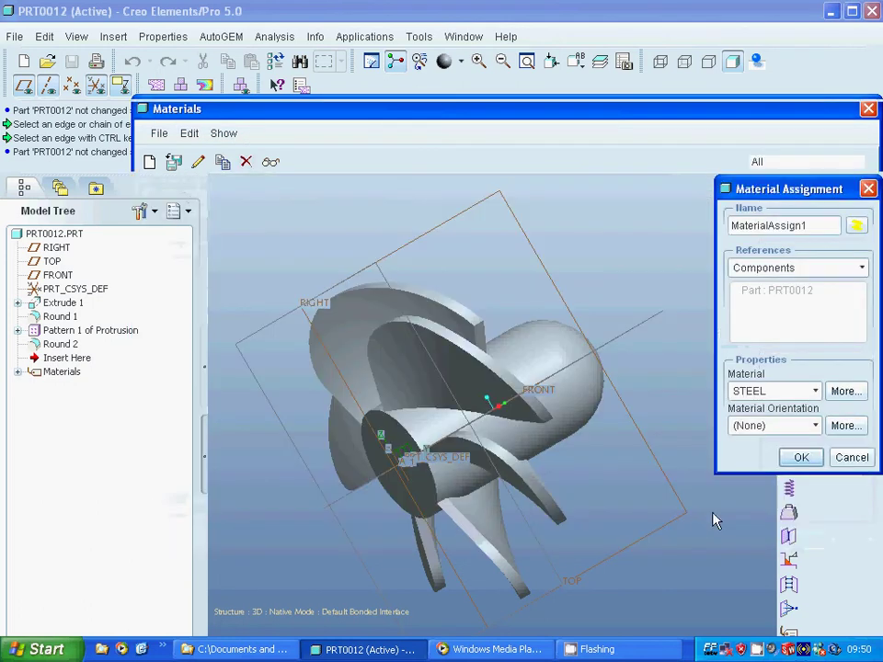
pyautogui.click(801, 457)
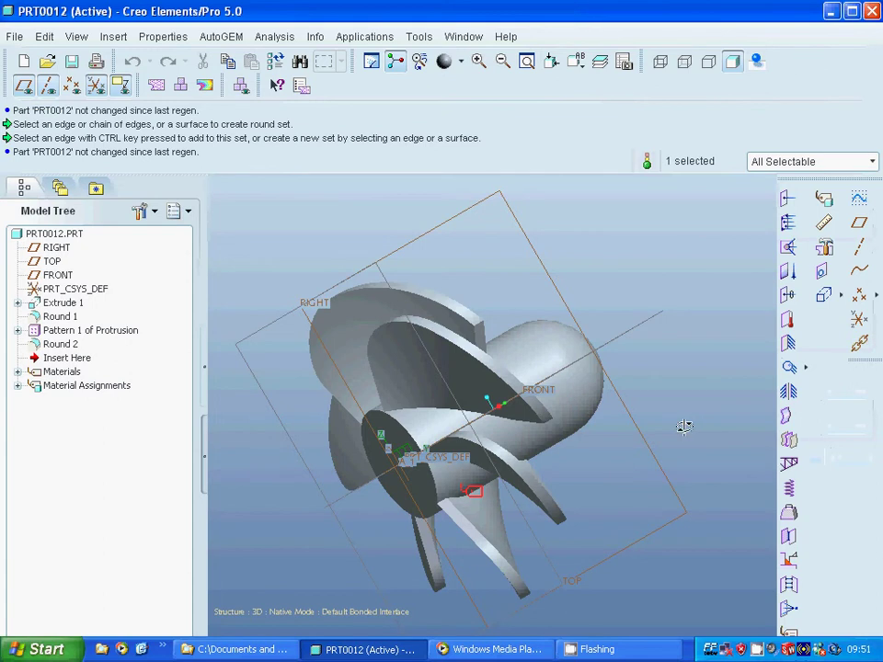
pyautogui.moveTo(683, 426); pyautogui.dragTo(688, 432, button='middle')
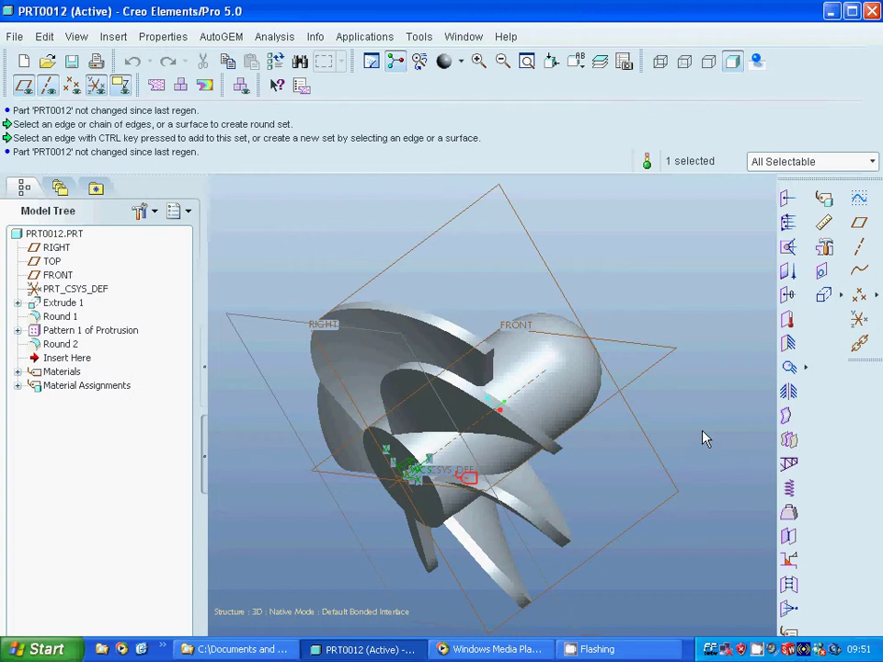
# Step: Fix all translations and rotations on the hub's flat end face with a displacement constraint in ConstraintSet1
pyautogui.click(788, 343)
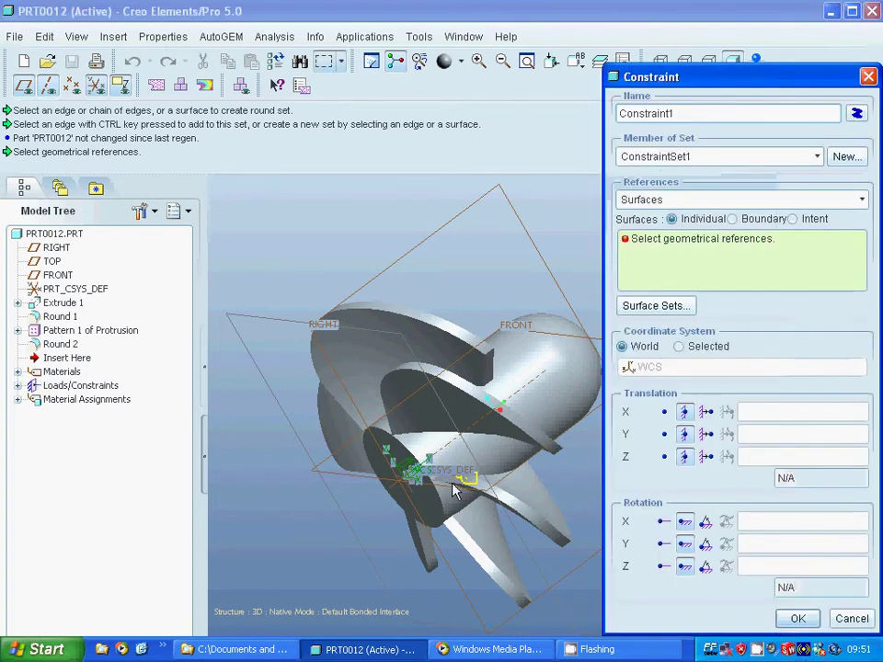
pyautogui.click(395, 460)
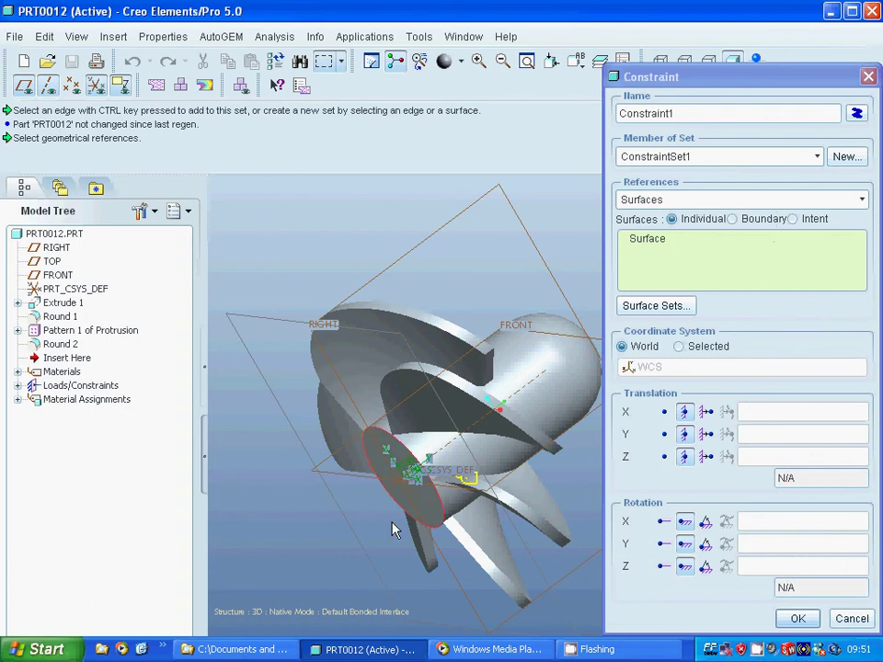
pyautogui.click(797, 619)
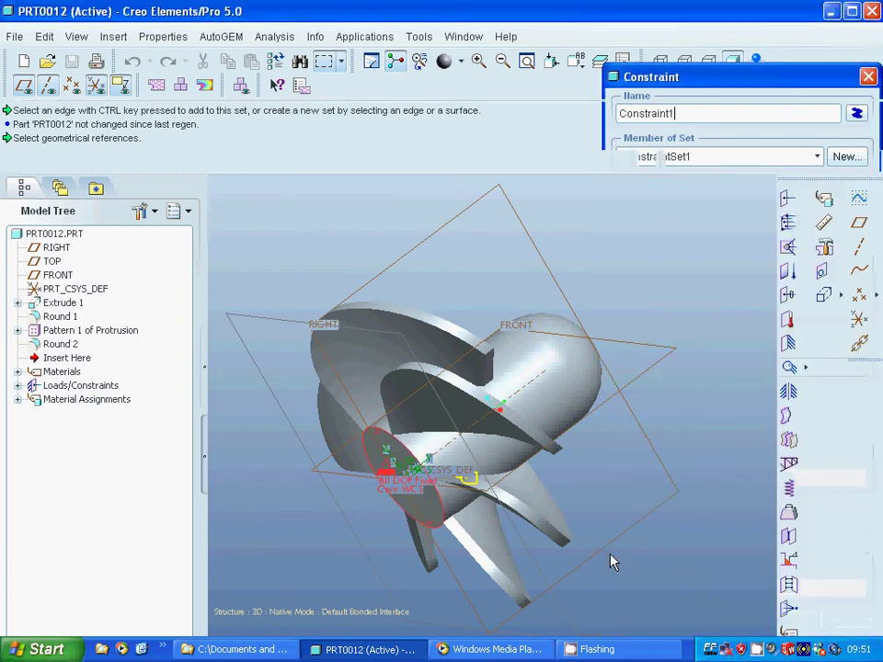
# Step: Start a force/moment load in LoadSet1 and select the broad faces of all six blades on the rounded-nose side as its references
pyautogui.moveTo(614, 521); pyautogui.dragTo(589, 526, button='middle')
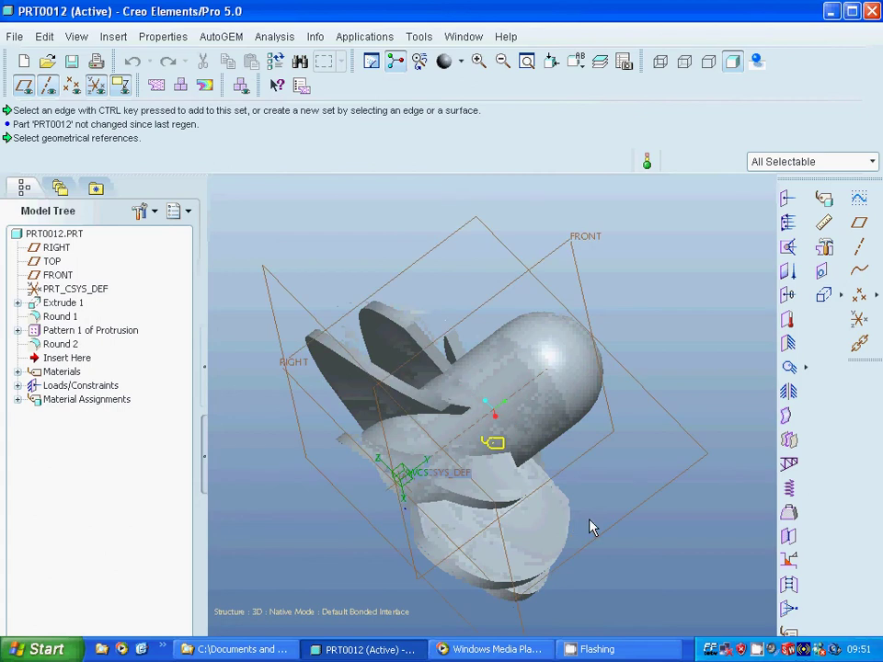
pyautogui.click(788, 202)
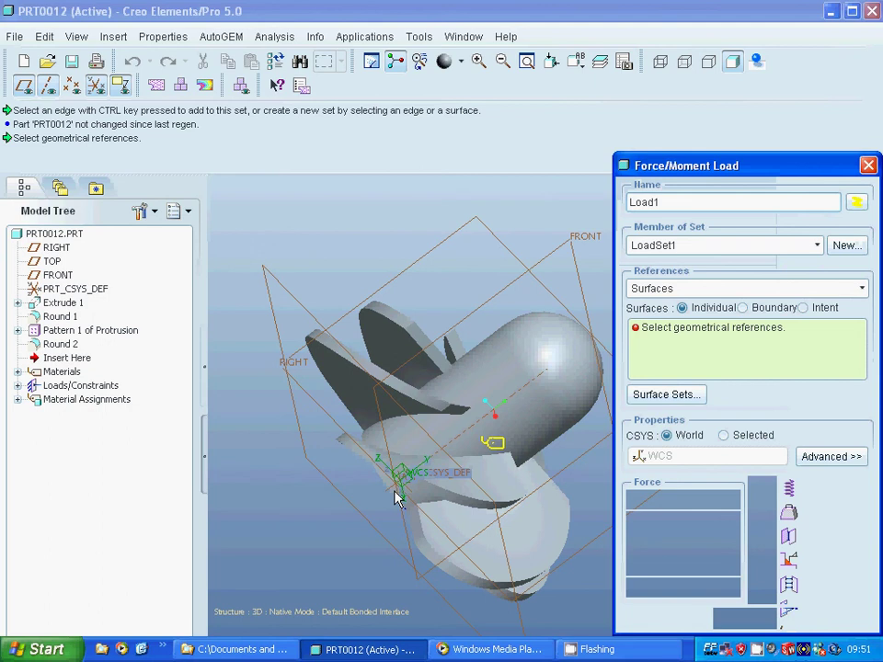
pyautogui.moveTo(350, 488); pyautogui.dragTo(292, 481, button='middle')
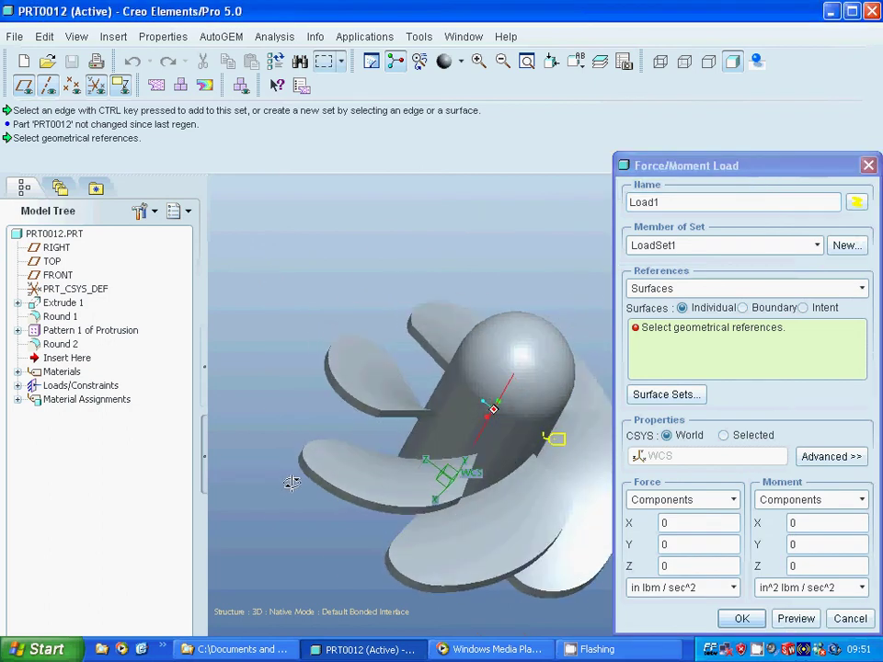
pyautogui.click(381, 483)
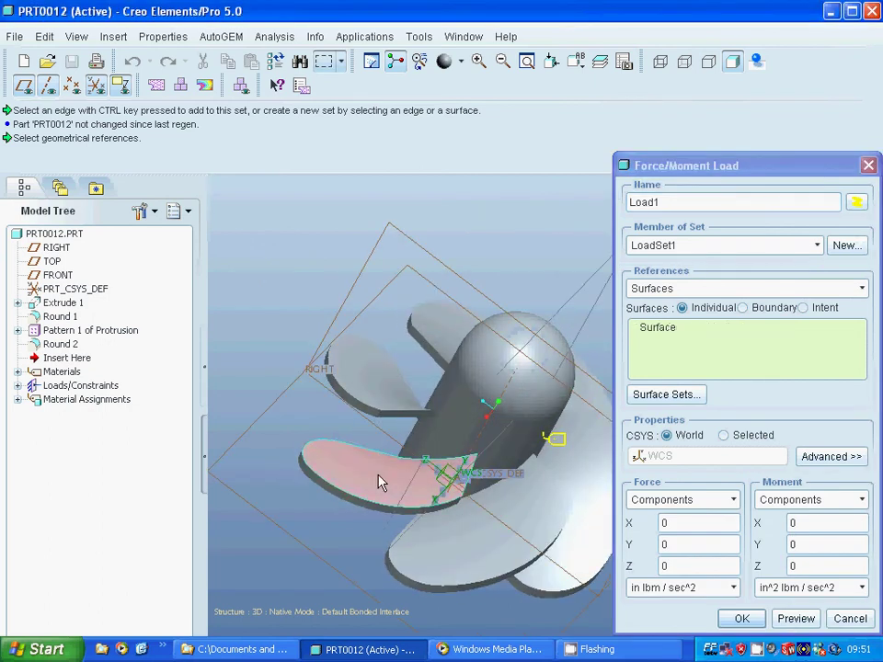
pyautogui.keyDown('ctrl'); pyautogui.click(361, 381); pyautogui.keyUp('ctrl')
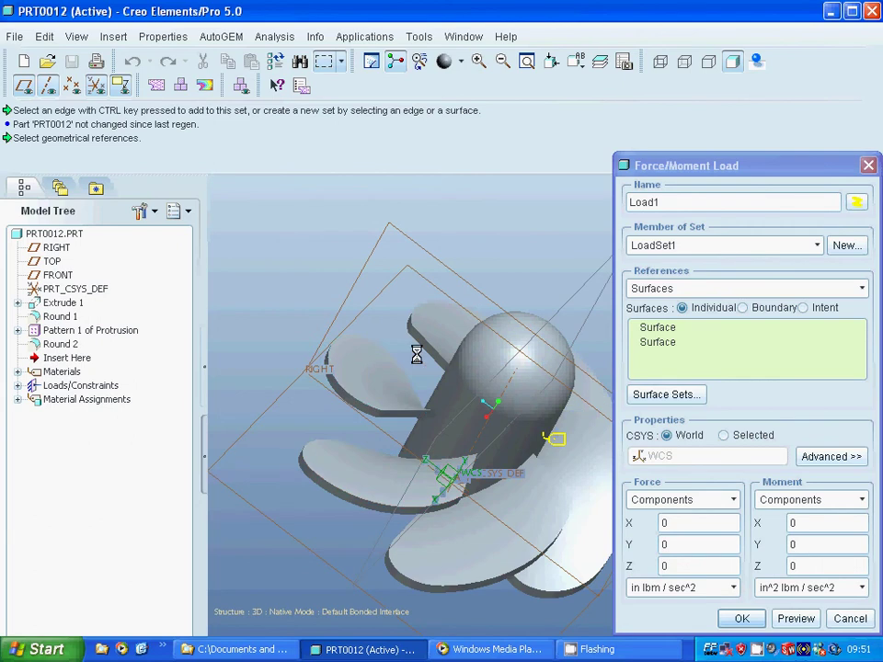
pyautogui.keyDown('ctrl'); pyautogui.click(466, 346); pyautogui.keyUp('ctrl')
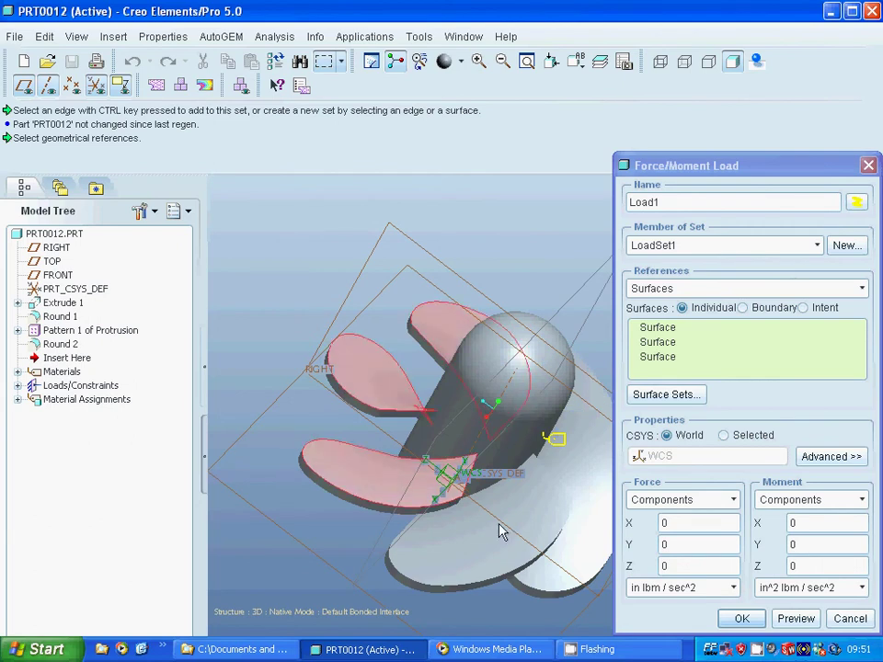
pyautogui.keyDown('ctrl'); pyautogui.click(503, 528); pyautogui.keyUp('ctrl')
pyautogui.keyDown('ctrl'); pyautogui.click(589, 410); pyautogui.keyUp('ctrl')
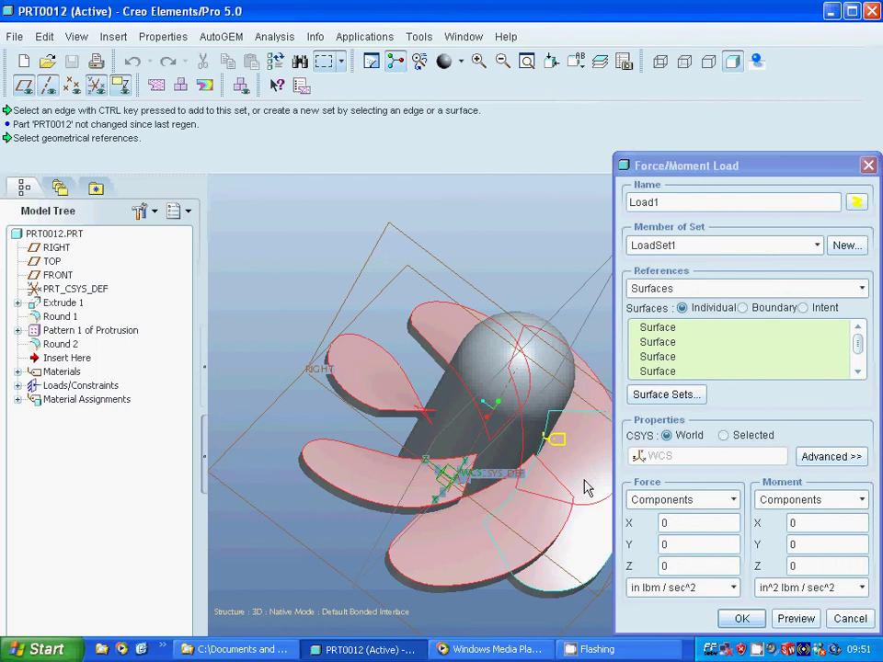
# Step: Set the blade load's Y force component to -10 N and complete the load
pyautogui.click(669, 543)
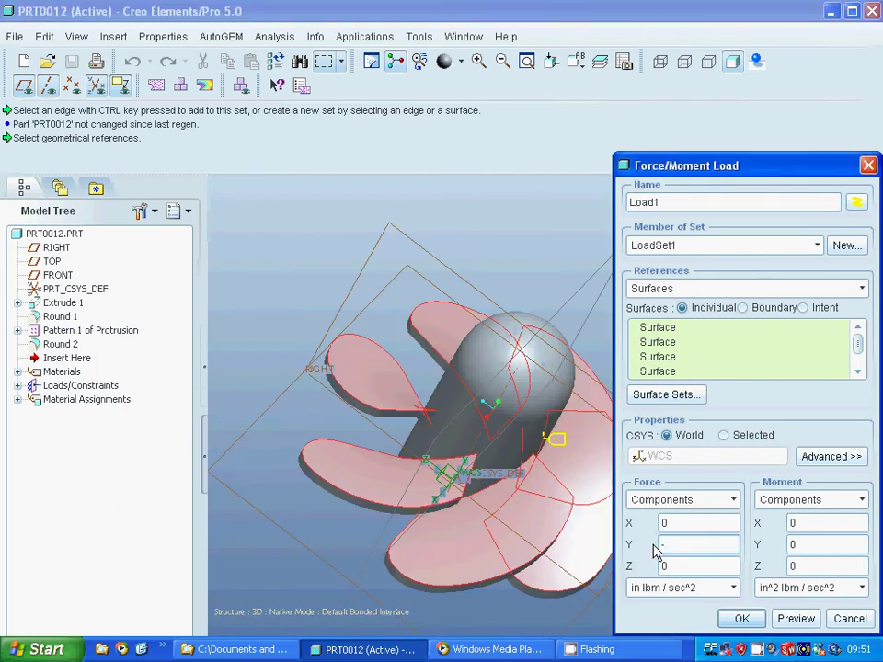
pyautogui.write('-10')
pyautogui.click(733, 587)
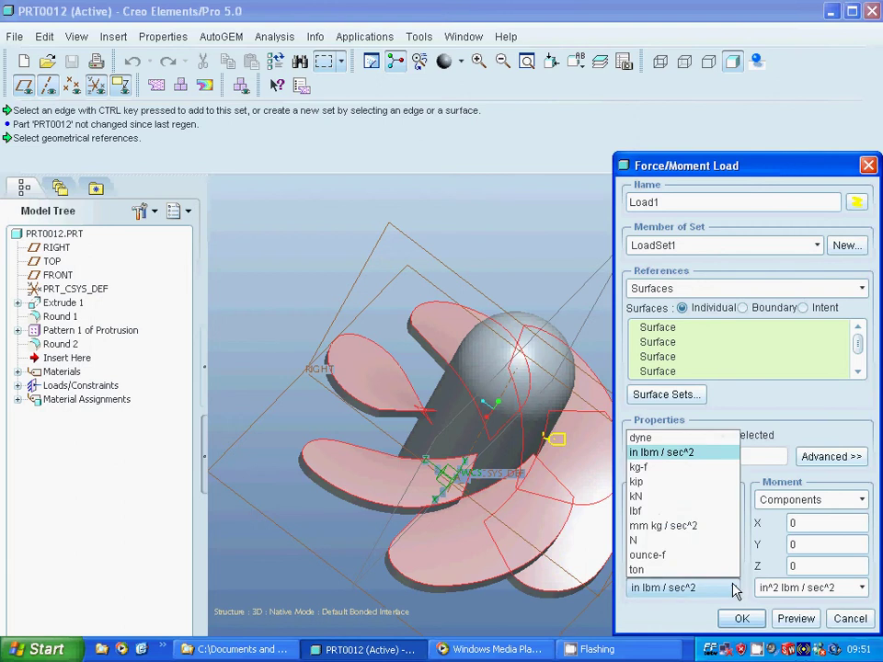
pyautogui.click(712, 541)
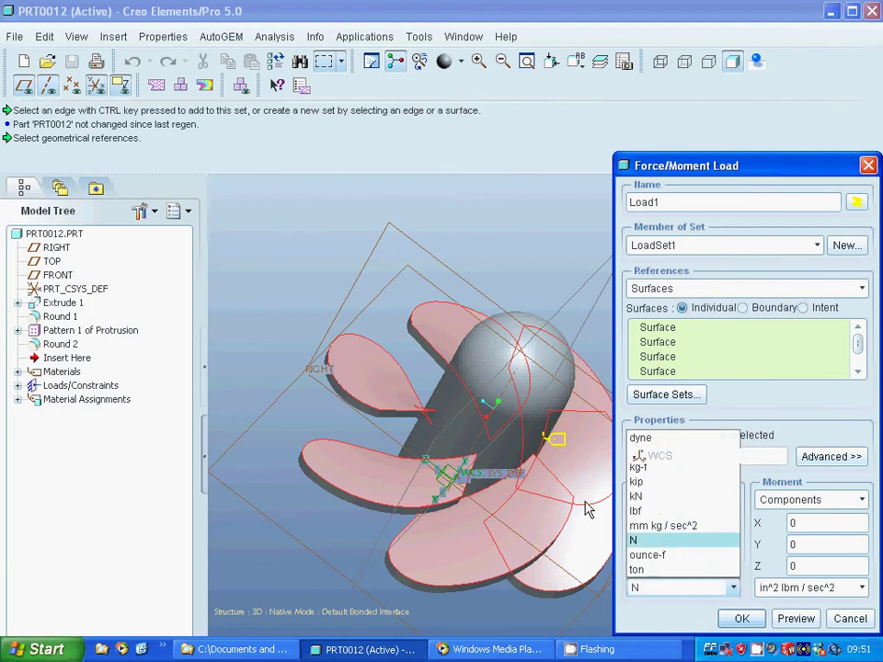
pyautogui.click(741, 620)
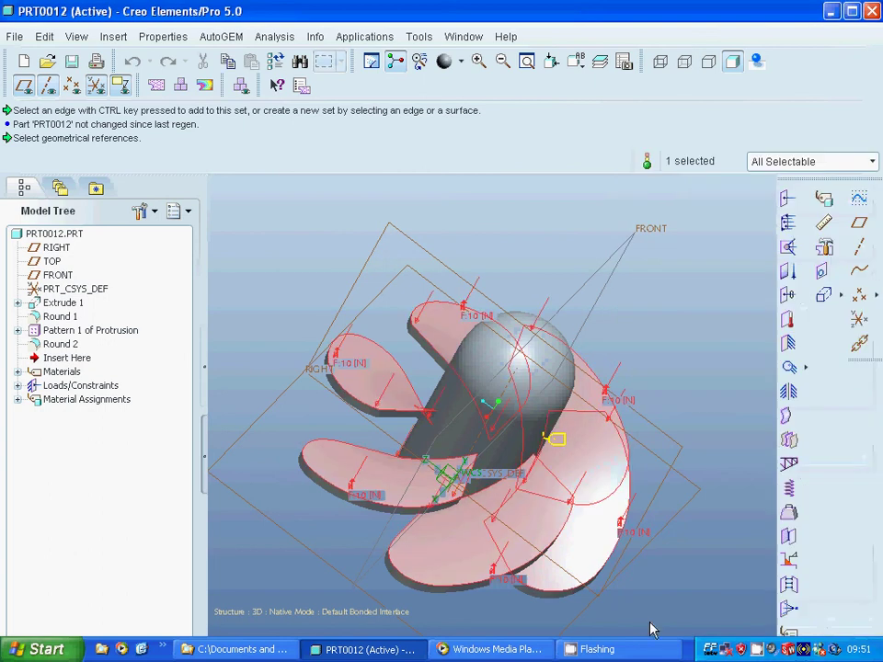
pyautogui.click(688, 609)
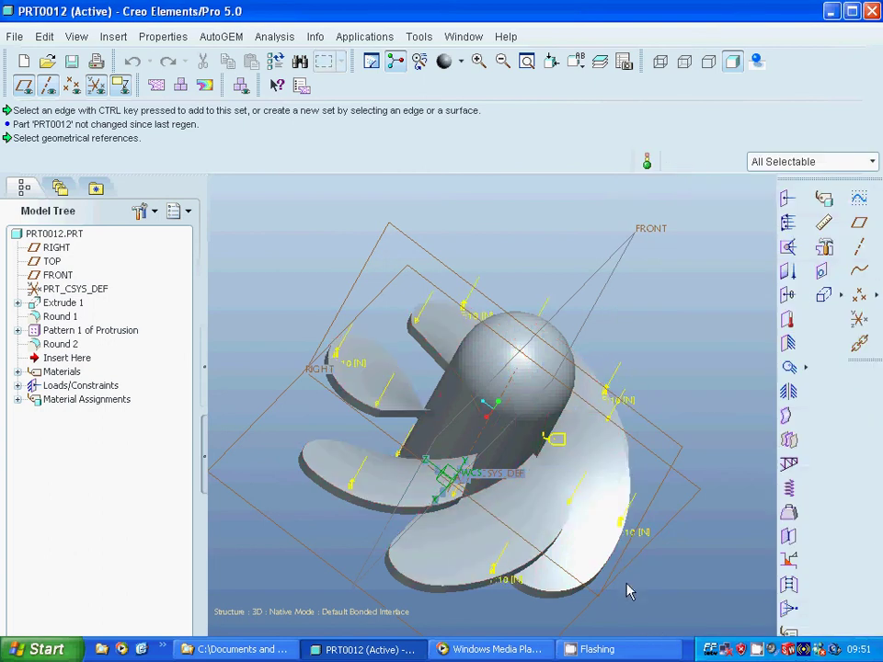
# Step: Create a new static analysis of the propeller with the default settings
pyautogui.click(181, 86)
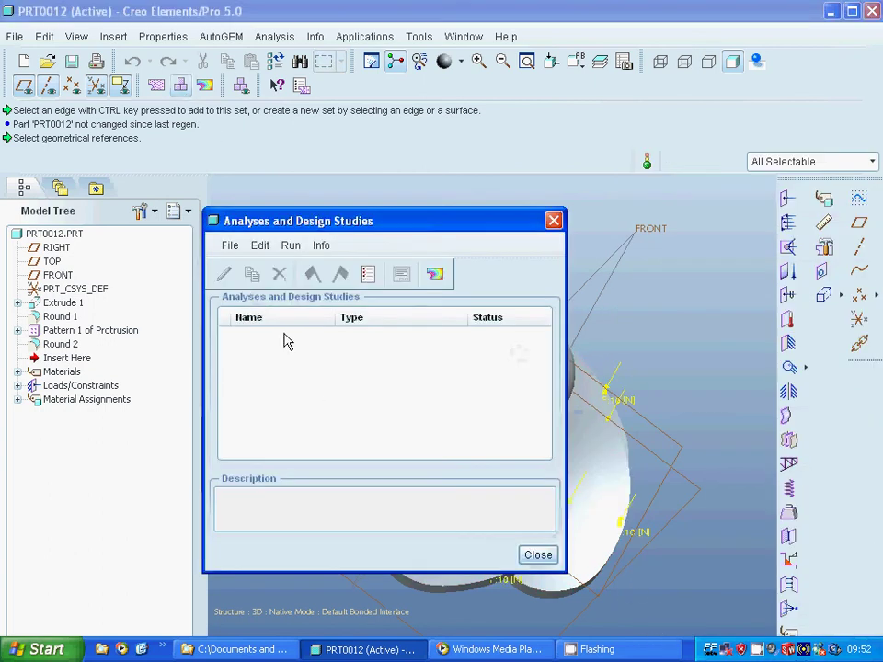
pyautogui.click(229, 245)
pyautogui.click(257, 266)
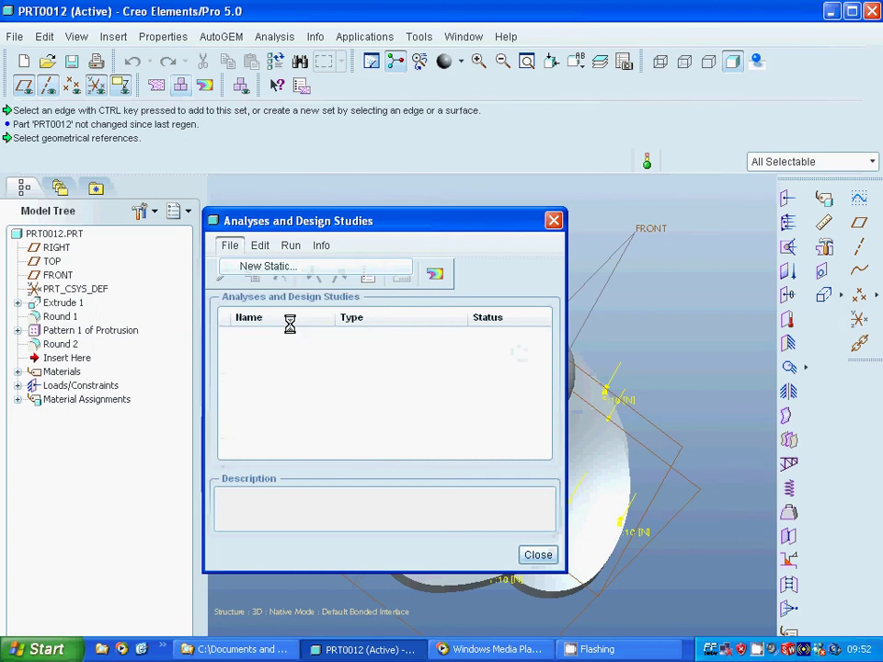
pyautogui.click(555, 606)
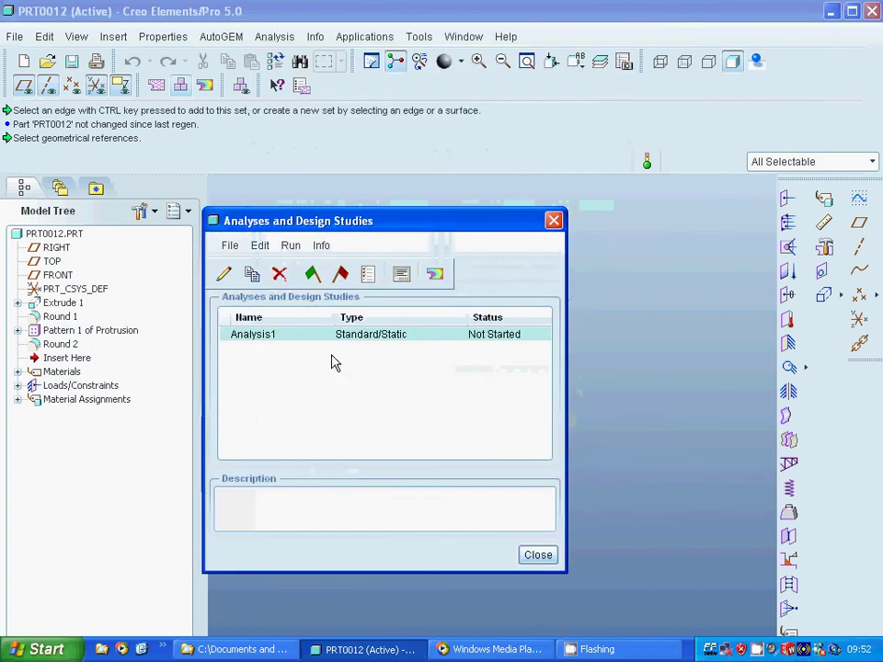
# Step: Run the static analysis with interactive diagnostics, and close the diagnostics report when the run ends
pyautogui.click(312, 274)
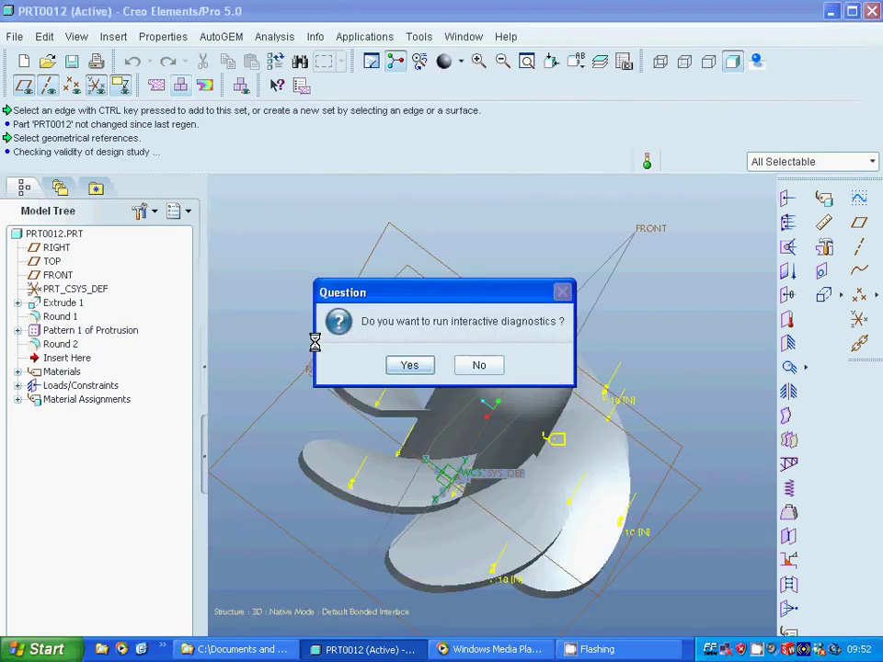
pyautogui.click(392, 373)
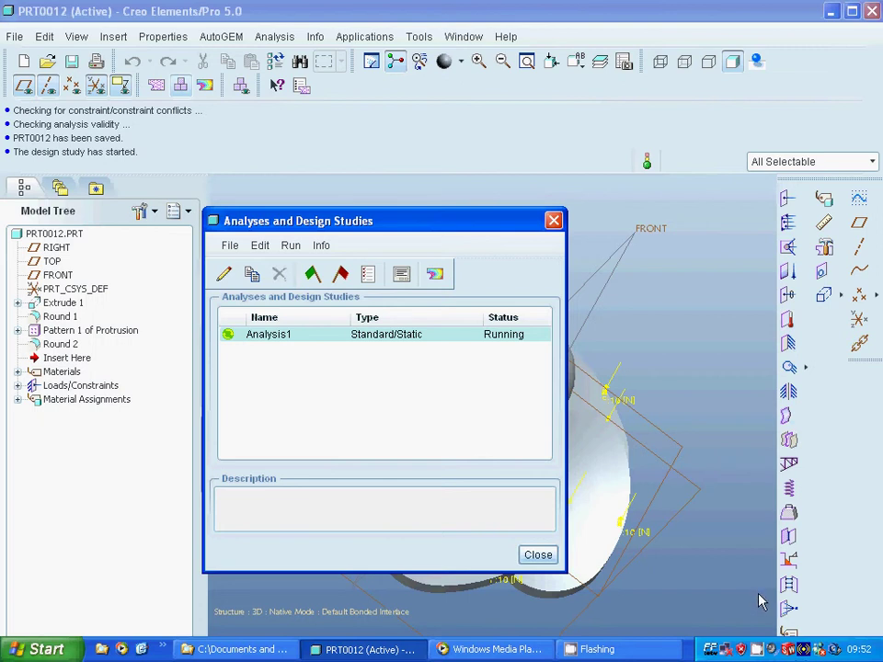
pyautogui.click(845, 296)
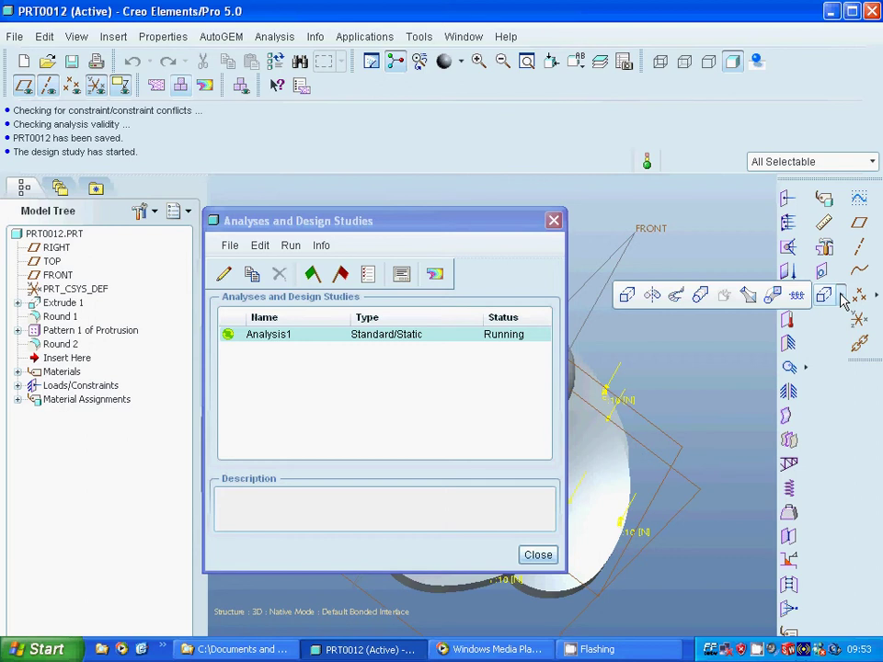
pyautogui.click(842, 300)
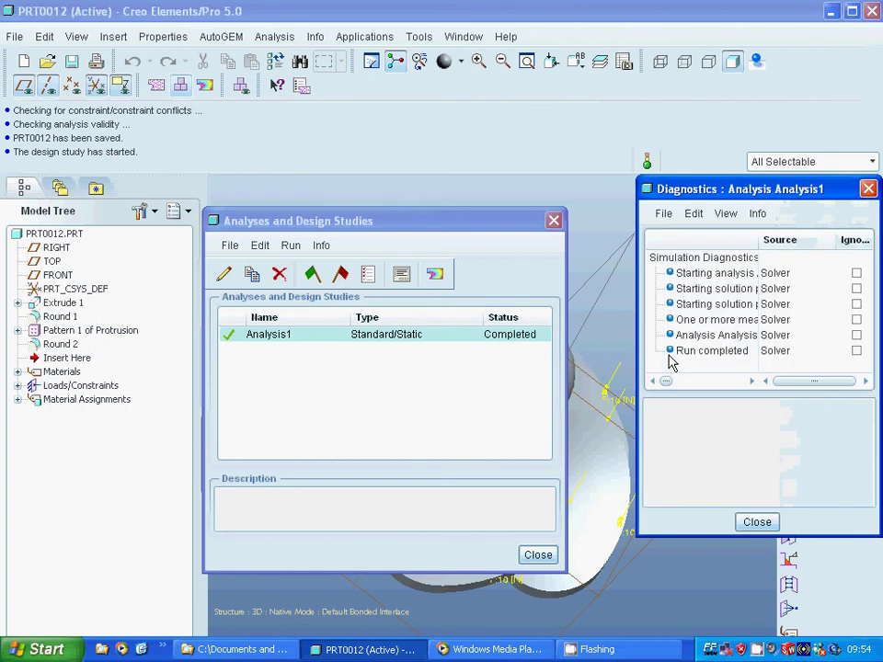
pyautogui.click(757, 522)
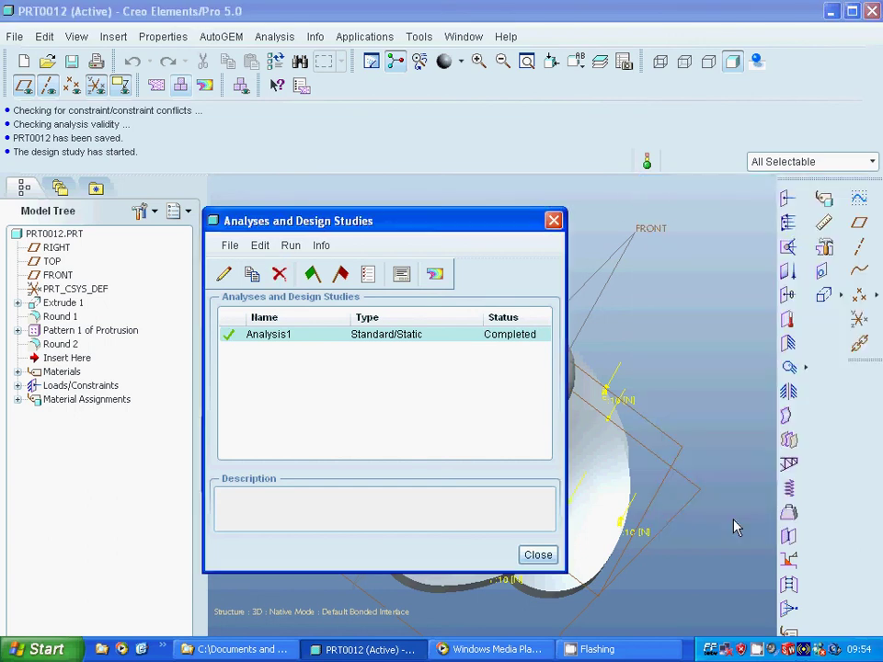
# Step: Show the analysis results as a von Mises stress fringe plot in MPa and inspect the blades
pyautogui.click(436, 275)
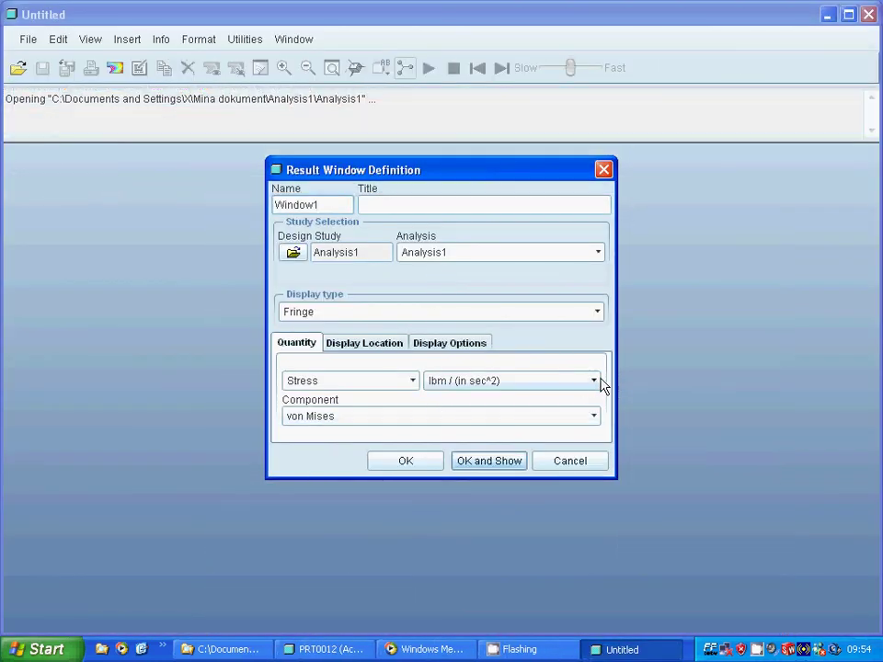
pyautogui.click(593, 380)
pyautogui.click(479, 443)
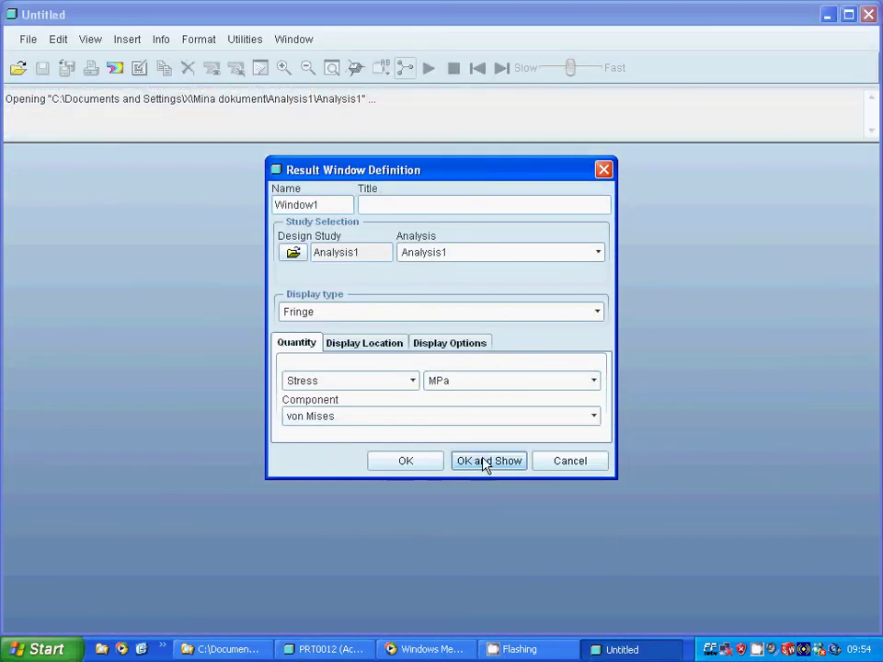
pyautogui.click(485, 462)
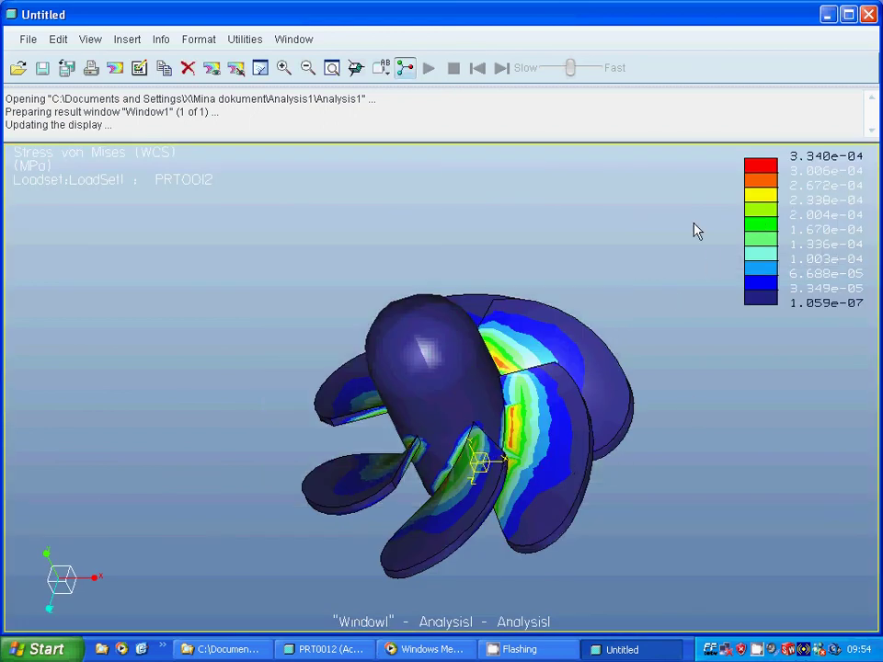
pyautogui.moveTo(659, 248)
pyautogui.mouseDown(button='middle')
pyautogui.moveTo(670, 303)
pyautogui.moveTo(650, 280)
pyautogui.moveTo(665, 282)
pyautogui.moveTo(672, 253)
pyautogui.moveTo(676, 264)
pyautogui.mouseUp(button='middle')
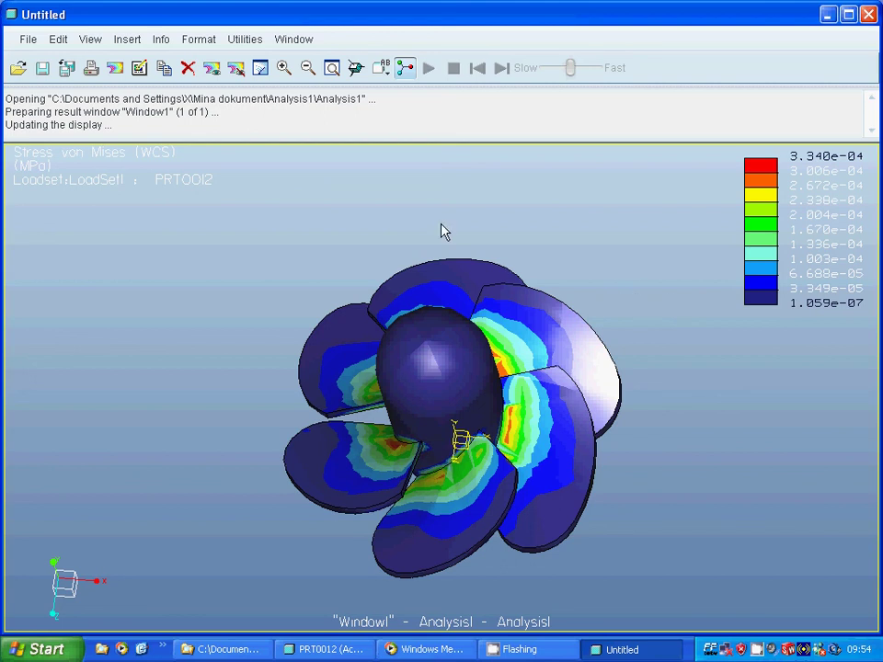
# Step: Add a second result window for Analysis1 showing a displacement magnitude fringe plot in mm
pyautogui.click(122, 41)
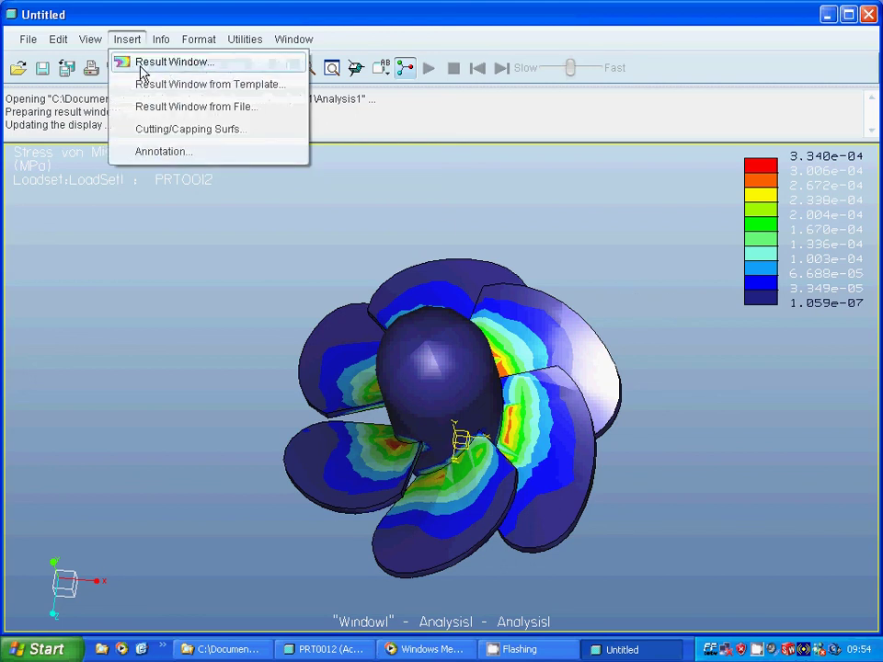
pyautogui.click(142, 66)
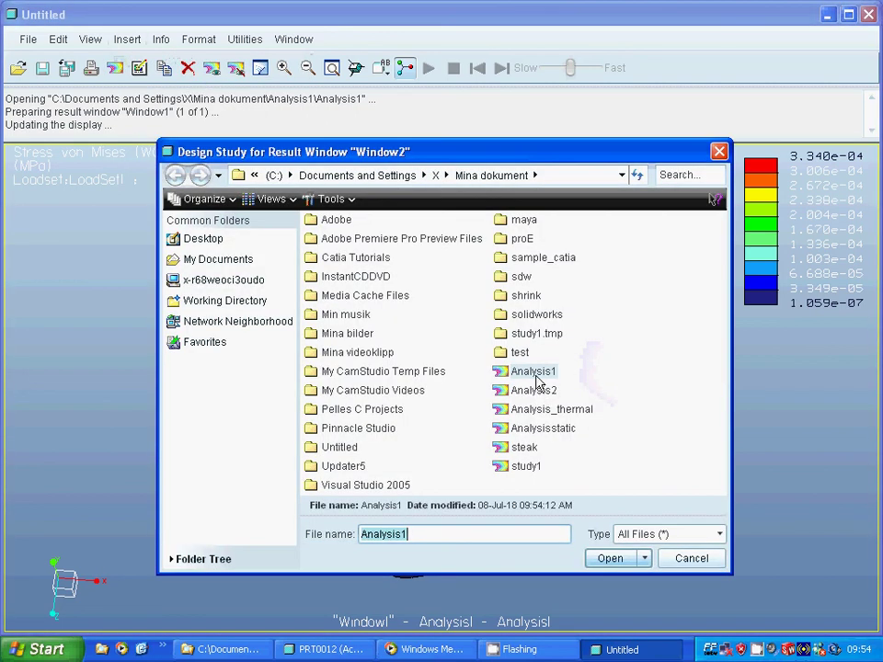
pyautogui.click(610, 558)
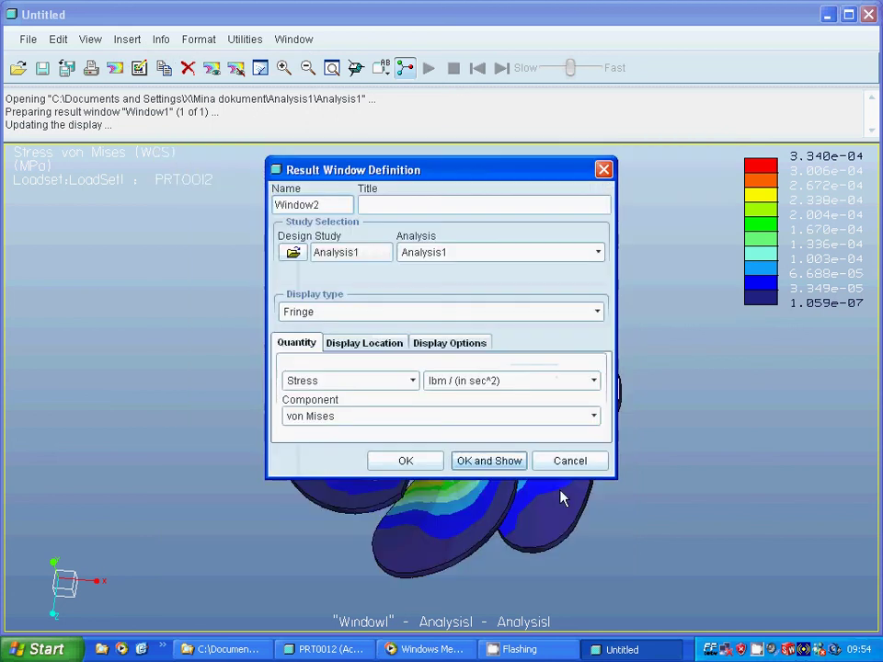
pyautogui.click(412, 381)
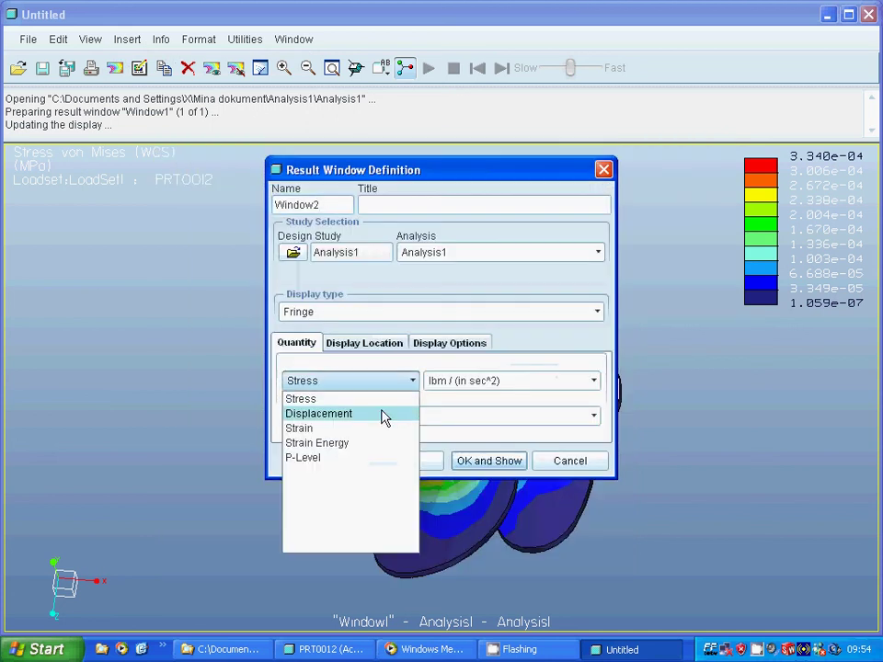
pyautogui.click(384, 415)
pyautogui.click(593, 381)
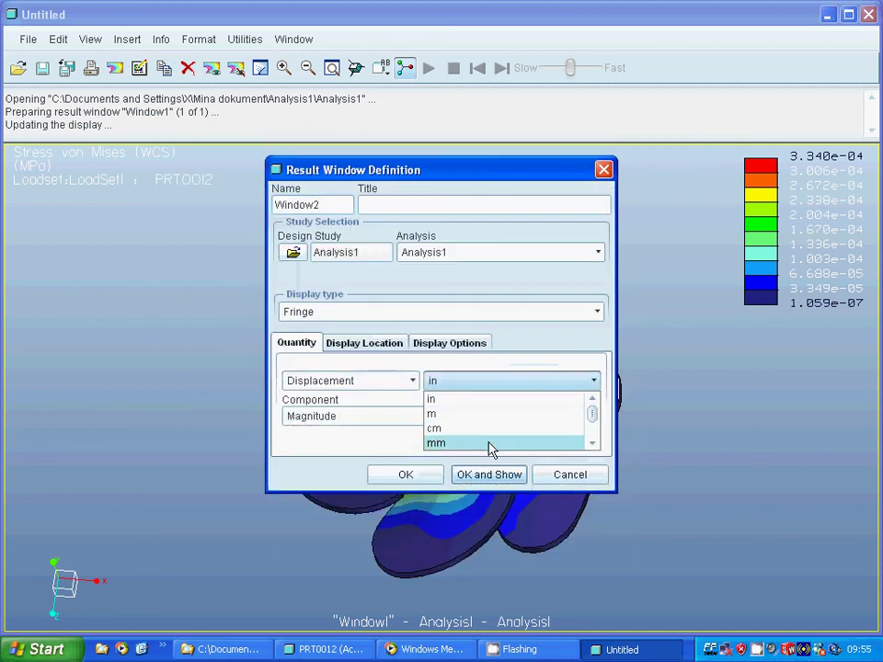
pyautogui.click(489, 444)
pyautogui.click(486, 475)
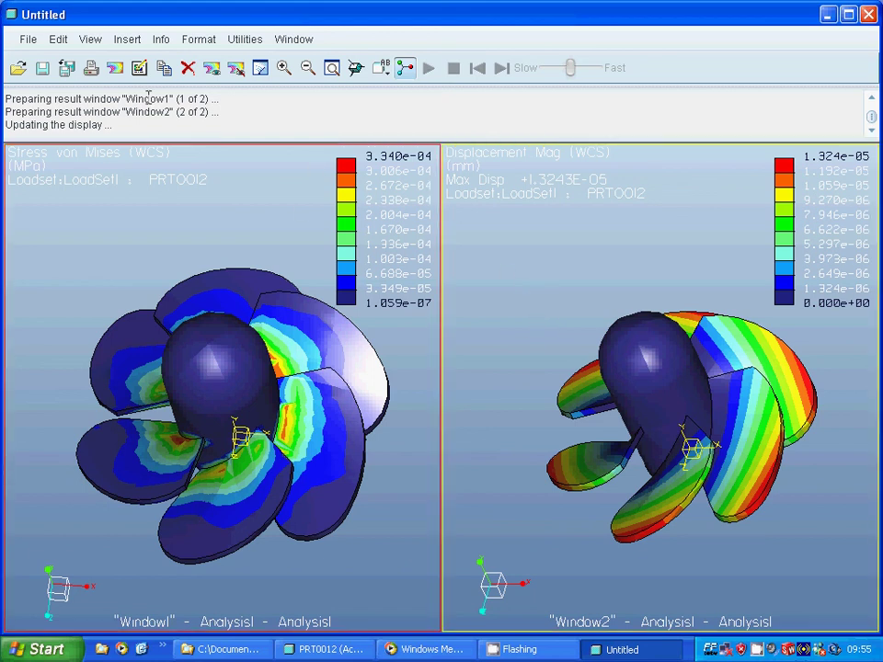
# Step: Exit the analysis results viewer
pyautogui.click(32, 41)
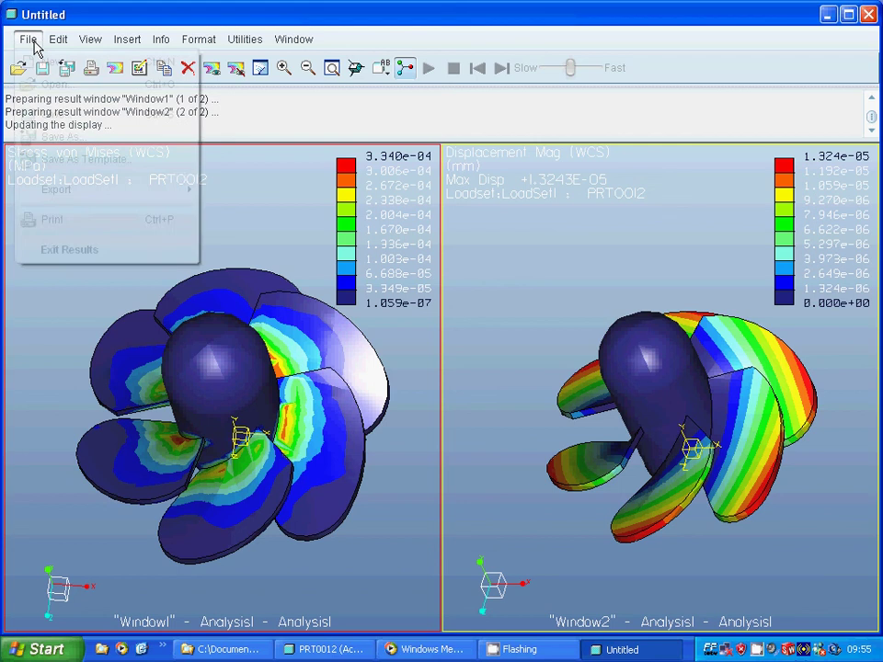
pyautogui.click(73, 249)
pyautogui.click(438, 368)
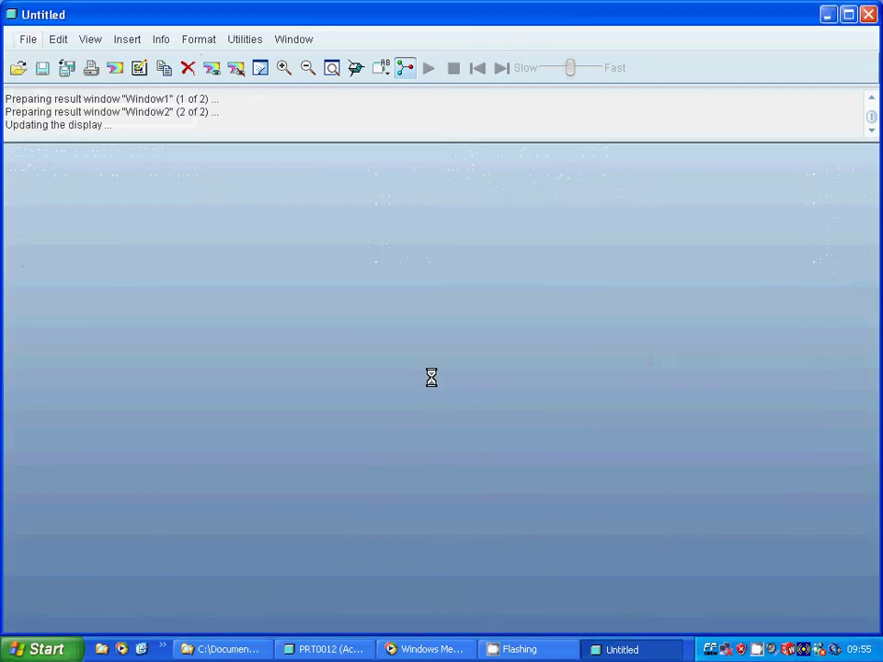